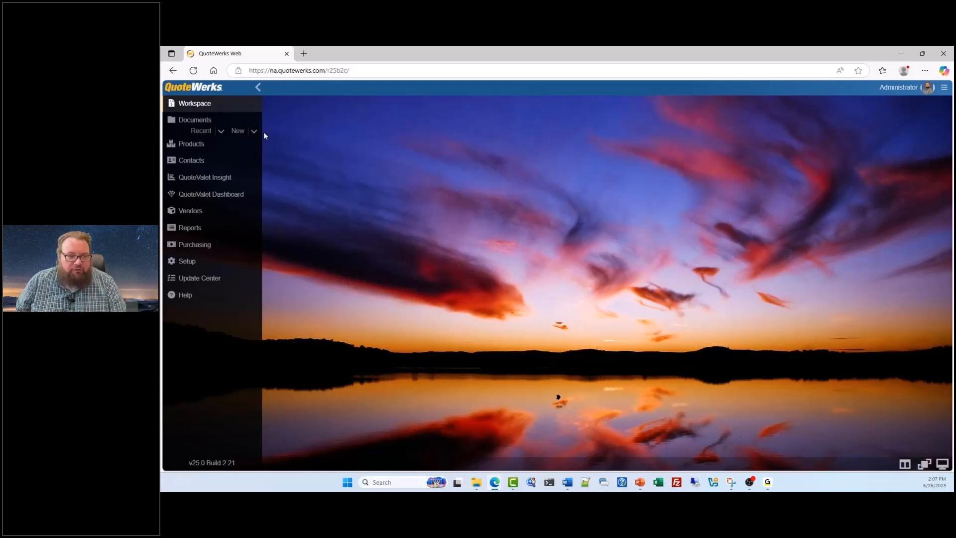
Step: Create a new quote and open the My Favorites product list in Etilize
left_click(233, 130)
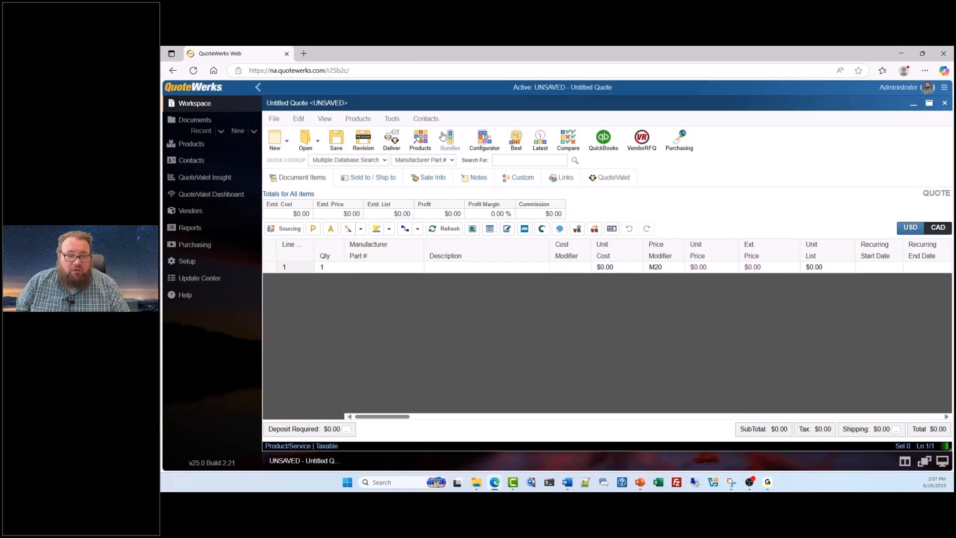
left_click(423, 146)
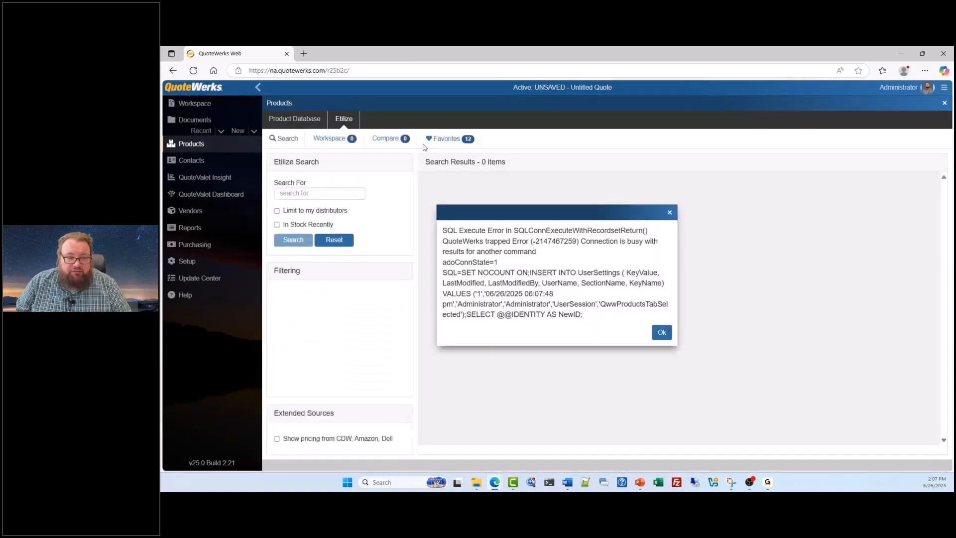
left_click(662, 332)
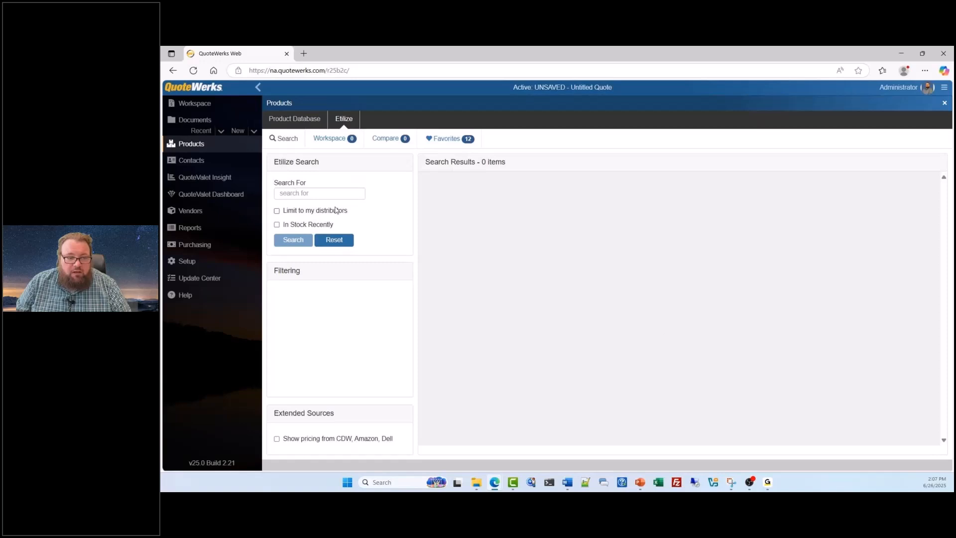
left_click(277, 118)
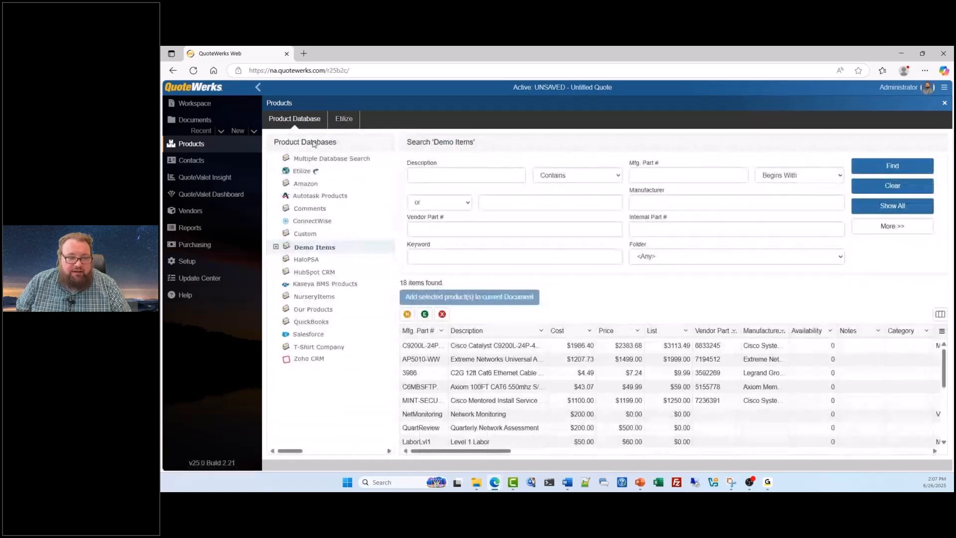
left_click(343, 120)
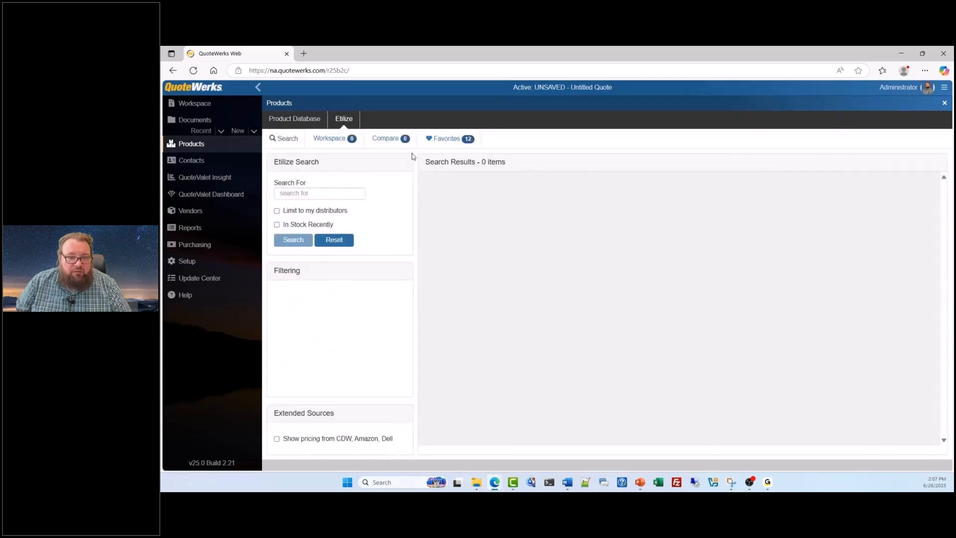
left_click(430, 141)
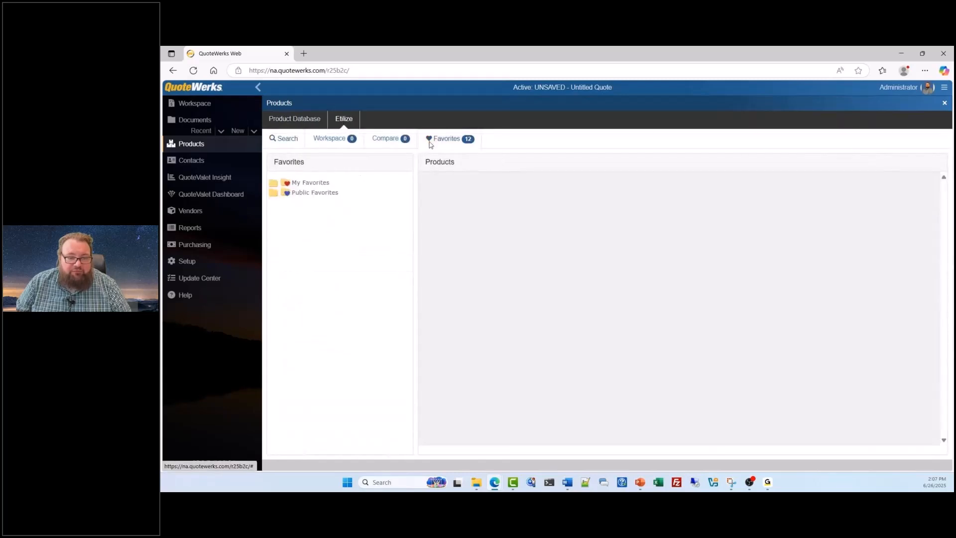
left_click(315, 182)
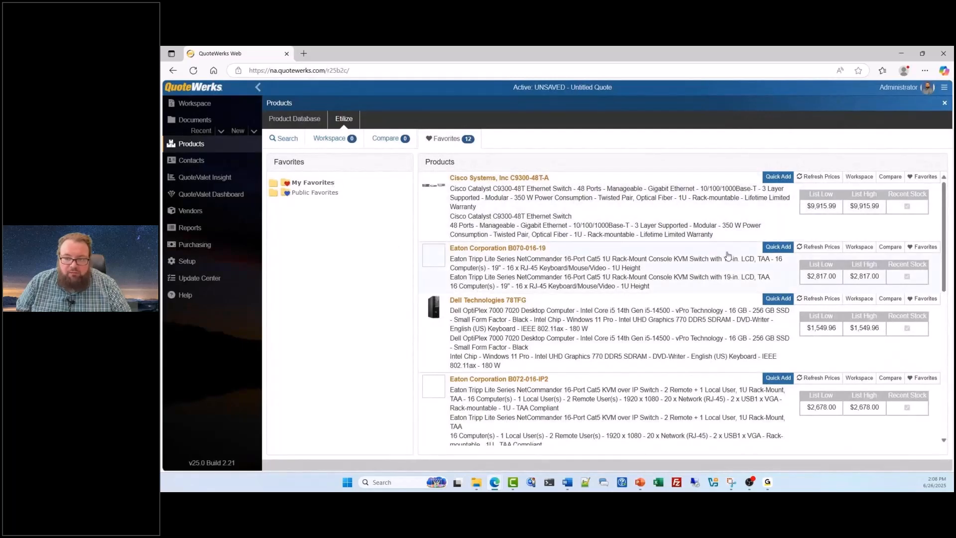
Step: Retrieve distributor pricing for the Lenovo 21MN00AHUS notebook in the favorites and select the D & H offer
scroll(722, 256, "down", 15)
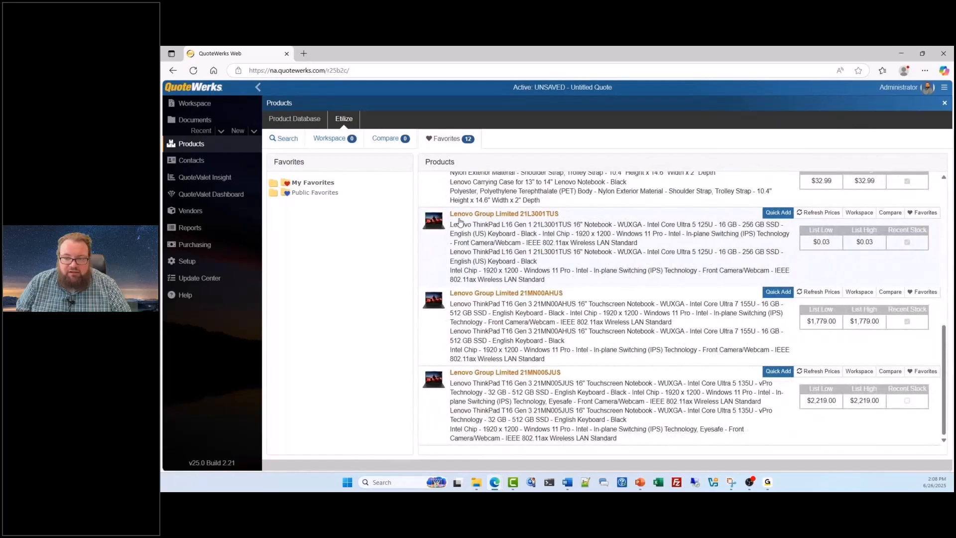
left_click(469, 297)
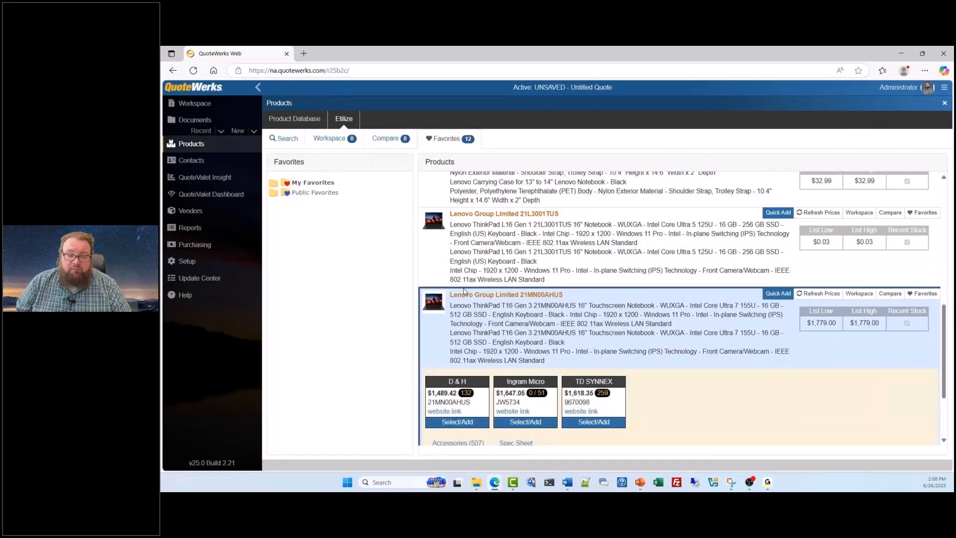
scroll(501, 329, "down", 1)
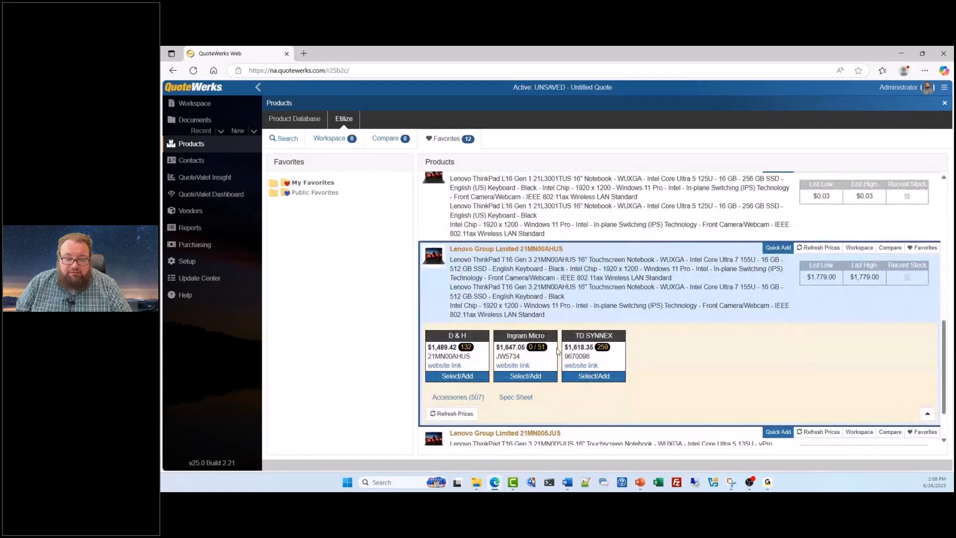
mouse_move(465, 347)
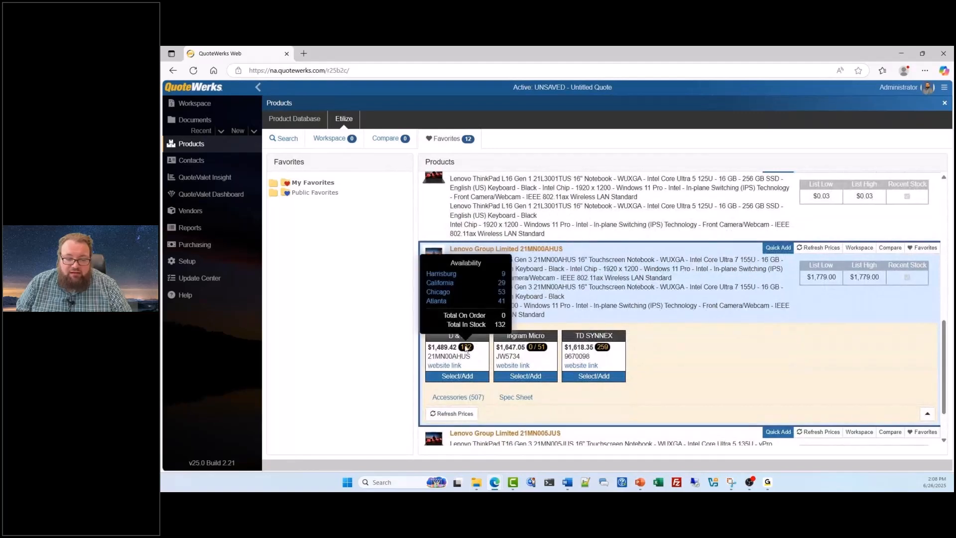
left_click(455, 376)
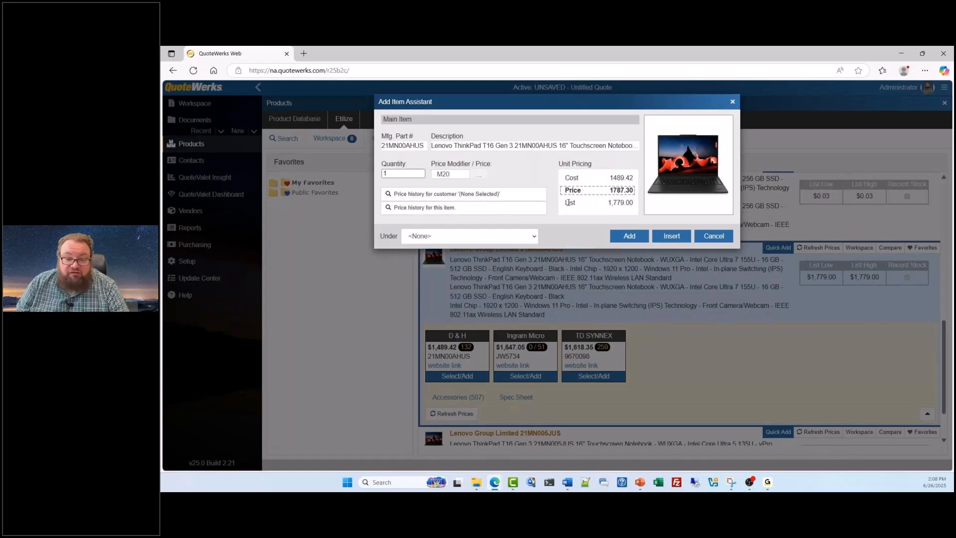
Step: Review the price history for the Lenovo 21MN00AHUS notebook across its columns, then close it
left_click(435, 215)
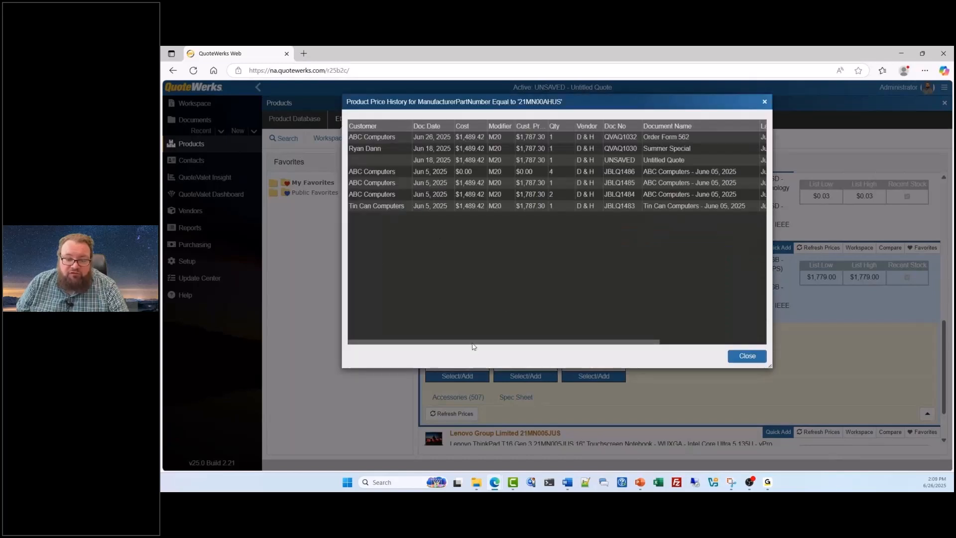
left_click_drag(472, 342, 636, 341)
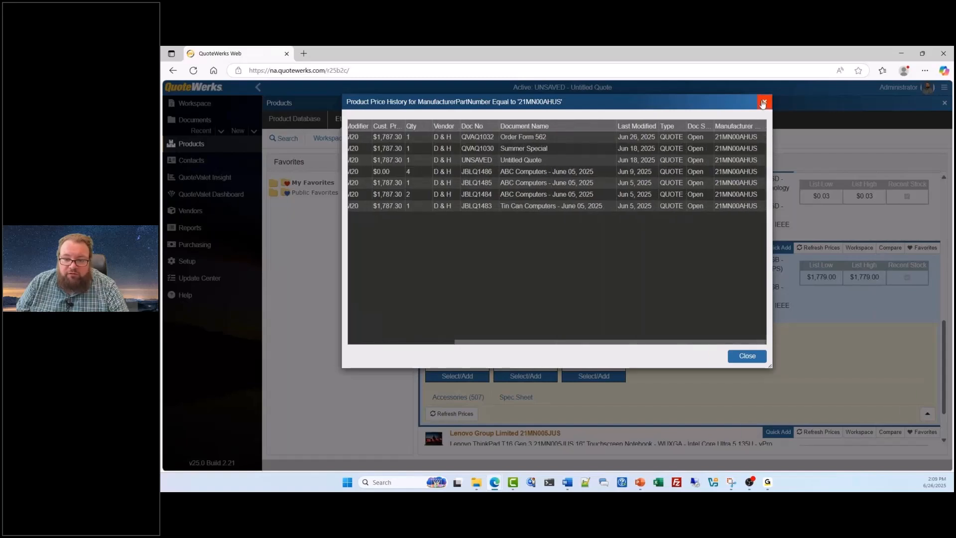
left_click(763, 103)
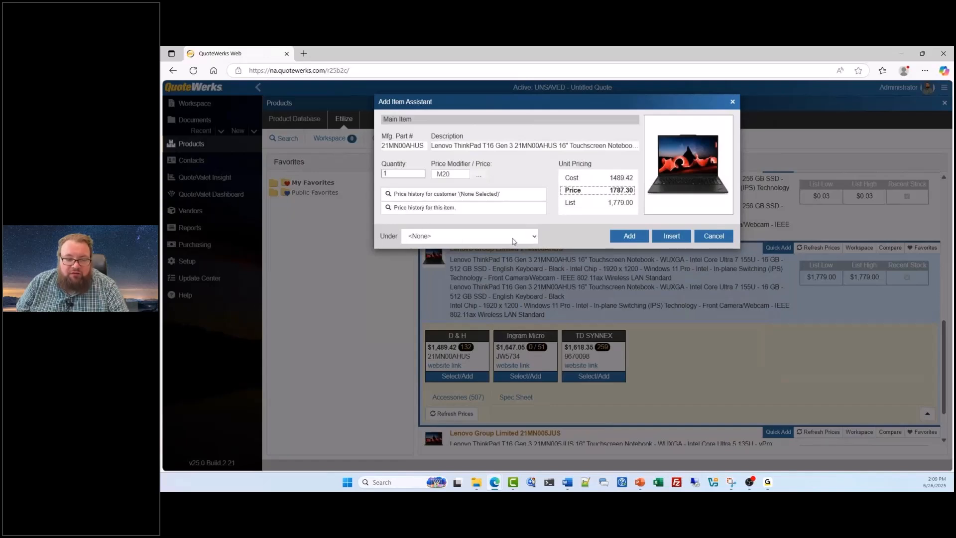
Step: Create a heading named Products and add the Lenovo 21MN00AHUS notebook to the quote under it
left_click(535, 238)
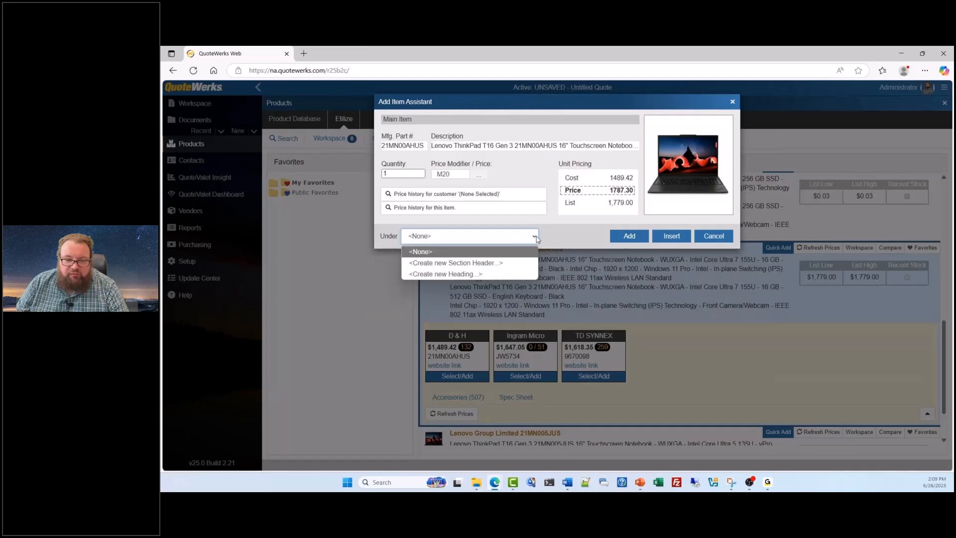
left_click(487, 274)
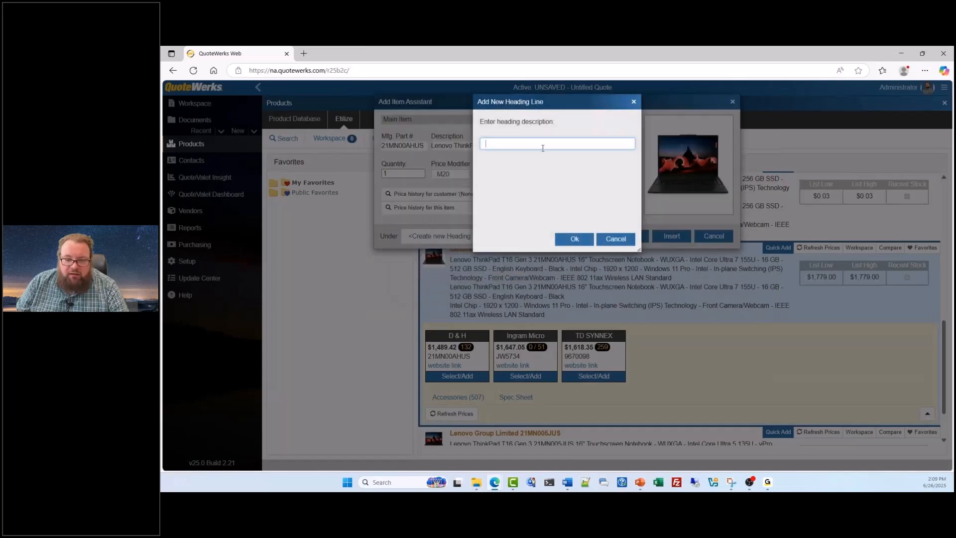
type("Products")
left_click(562, 241)
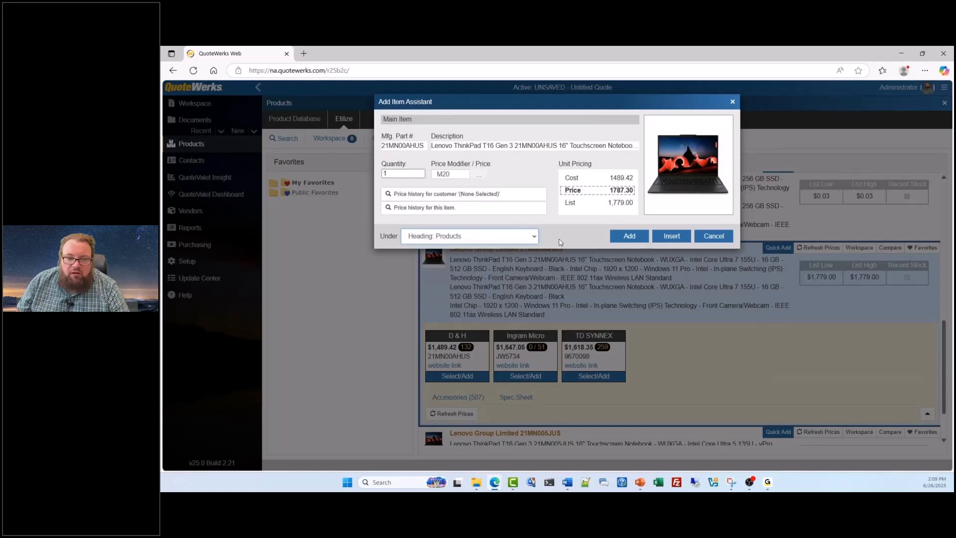
left_click(628, 240)
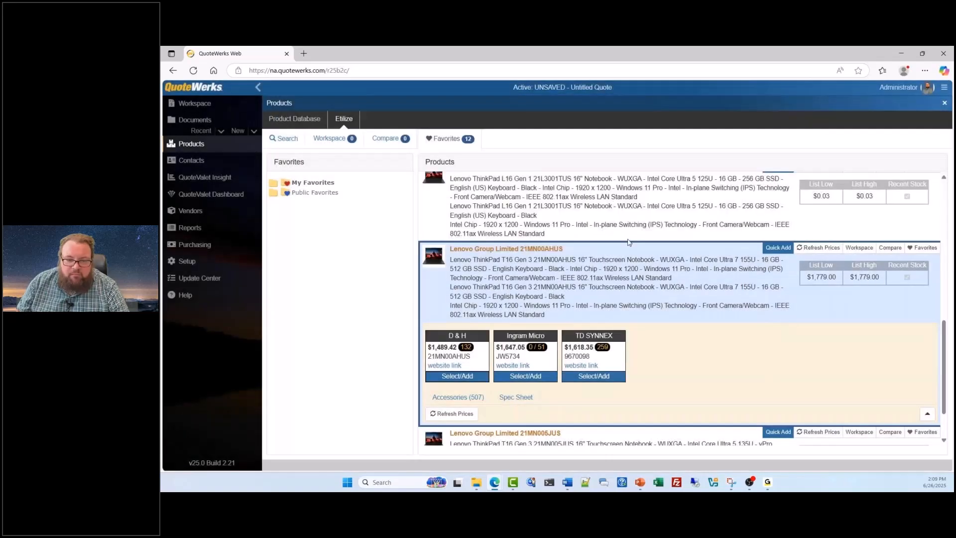
Step: Retrieve distributor pricing for the Lenovo 21MN005JUS notebook and select the Ingram Micro offer
scroll(709, 309, "down", 1)
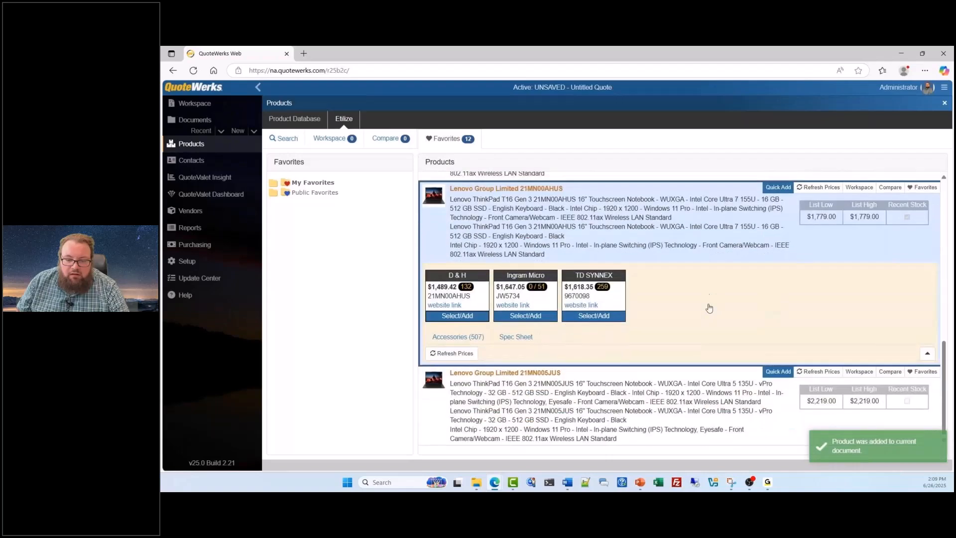
left_click(604, 401)
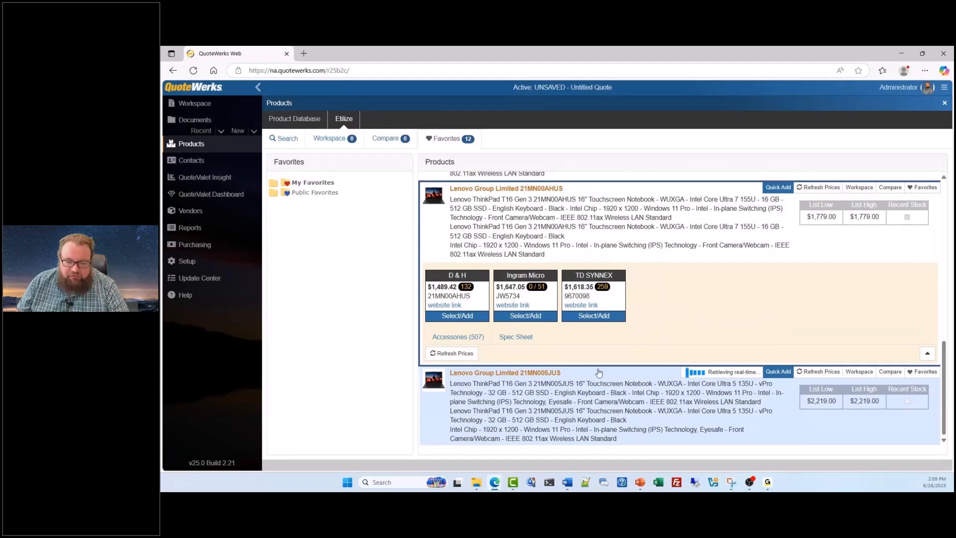
left_click(602, 323)
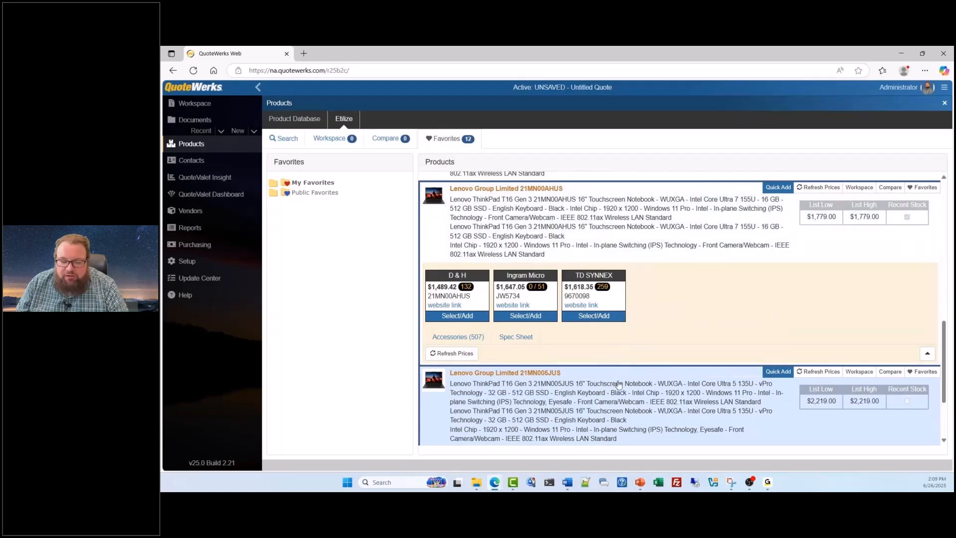
scroll(617, 386, "down", 2)
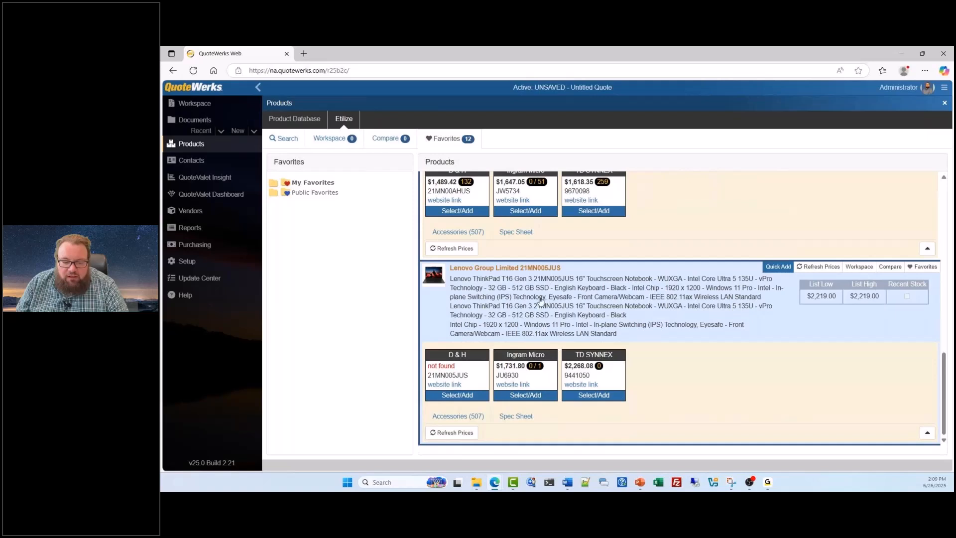
mouse_move(478, 375)
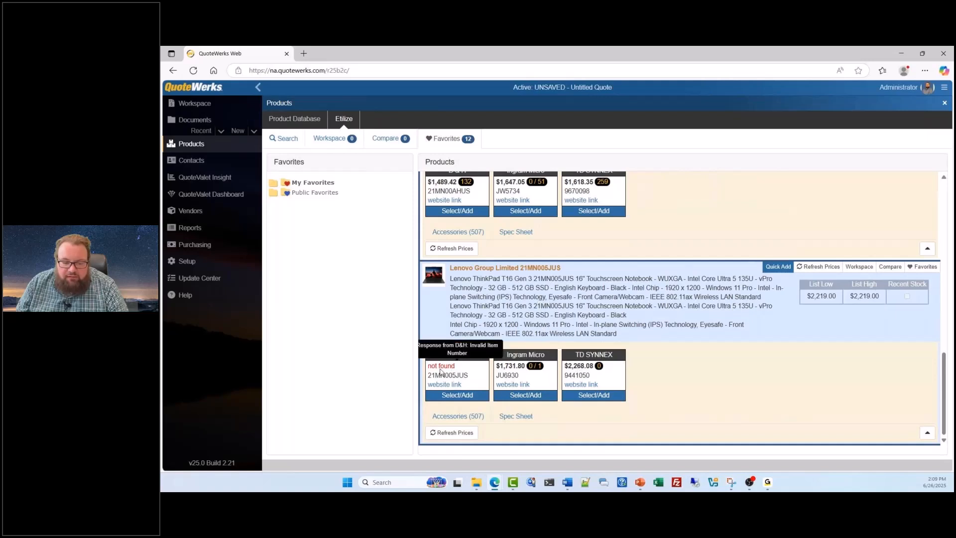
mouse_move(536, 368)
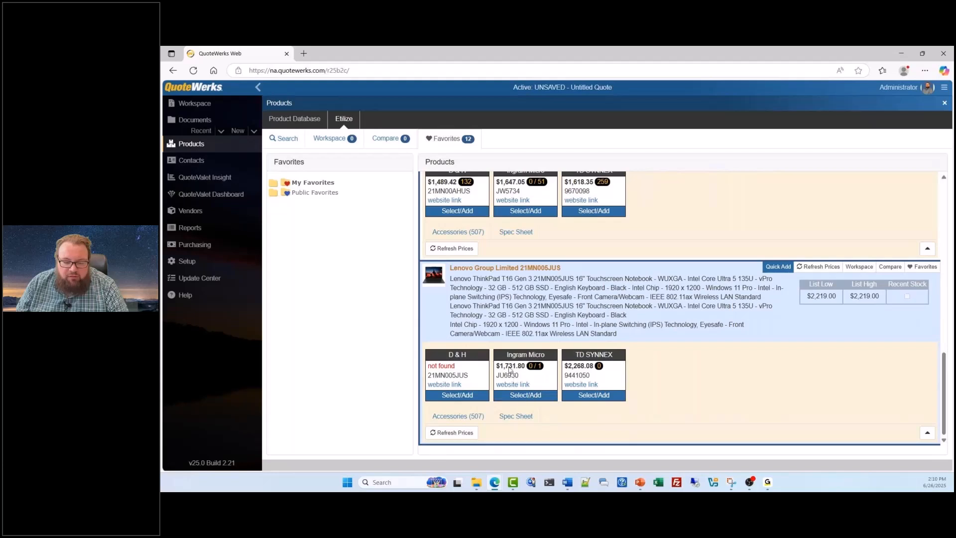
left_click(526, 396)
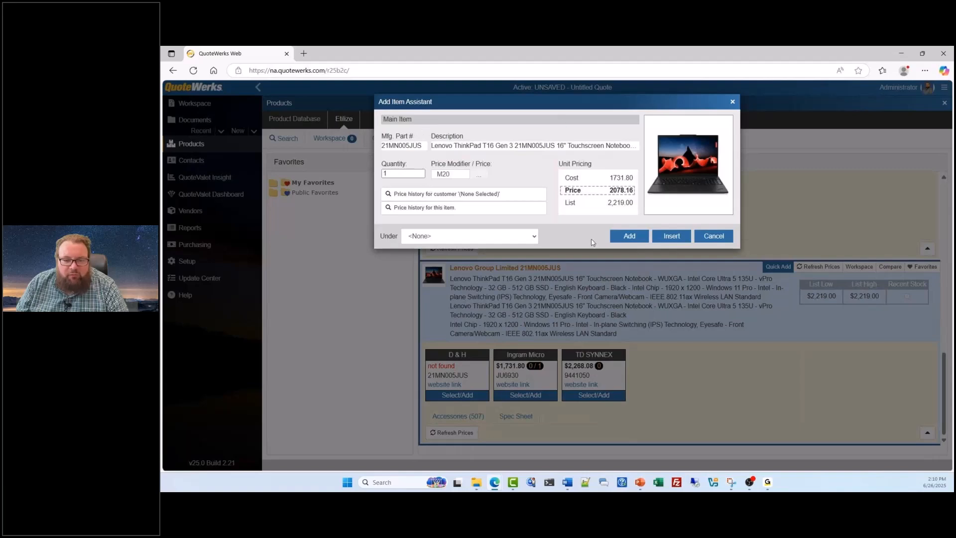
Step: Add the Lenovo 21MN005JUS notebook to the quote under the existing Products heading
left_click(534, 237)
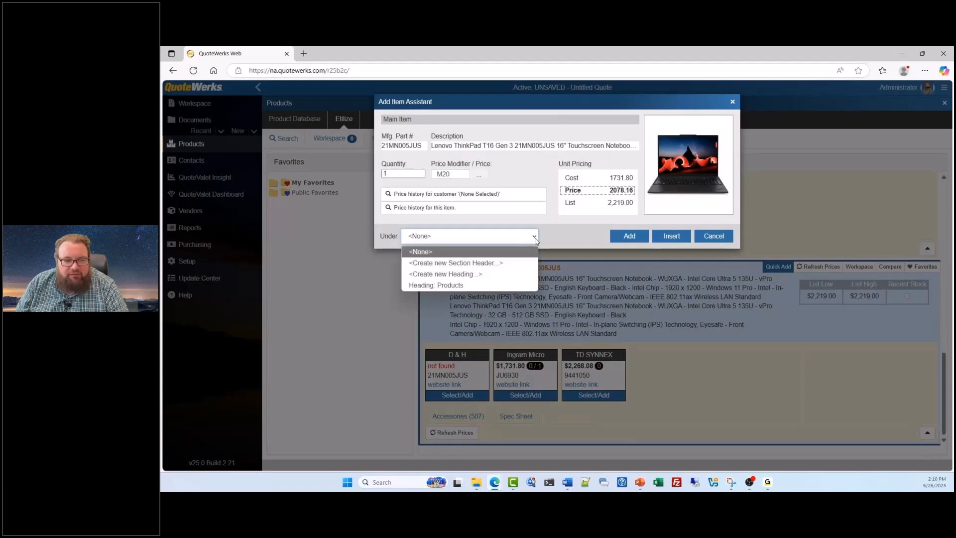
left_click(493, 285)
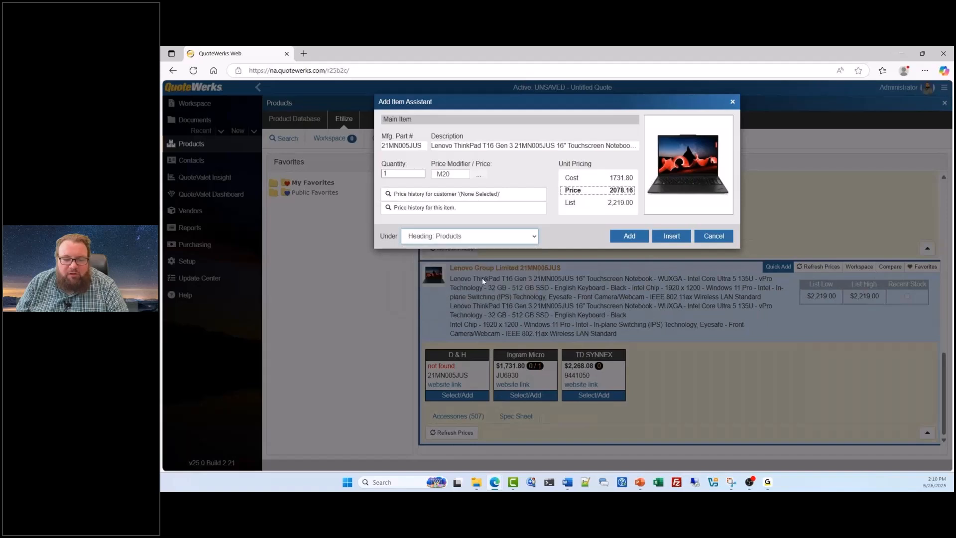
left_click(629, 236)
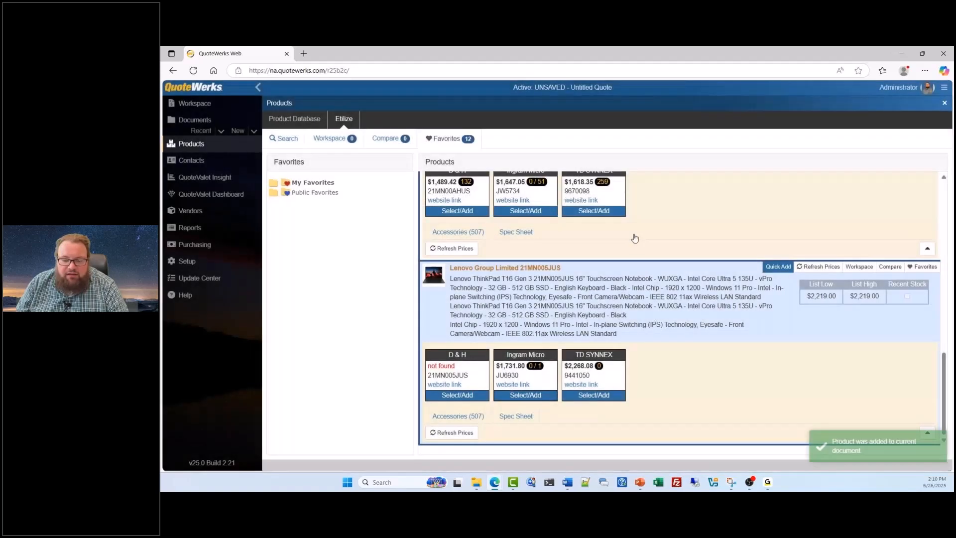
Step: Retrieve distributor pricing for the Lenovo 4X30H56886 wireless laser mouse in the favorites and select the Ingram Micro offer
left_click_drag(944, 390, 941, 262)
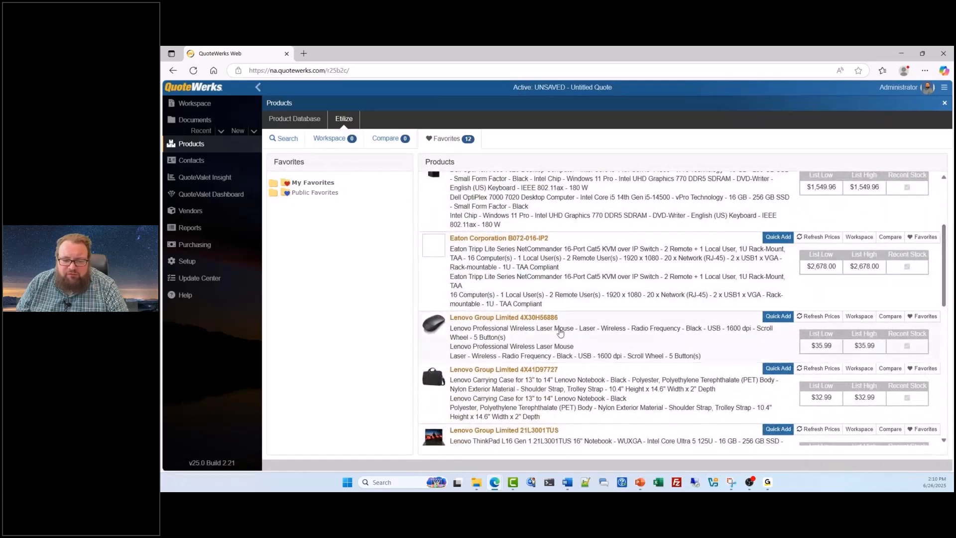
scroll(580, 360, "down", 1)
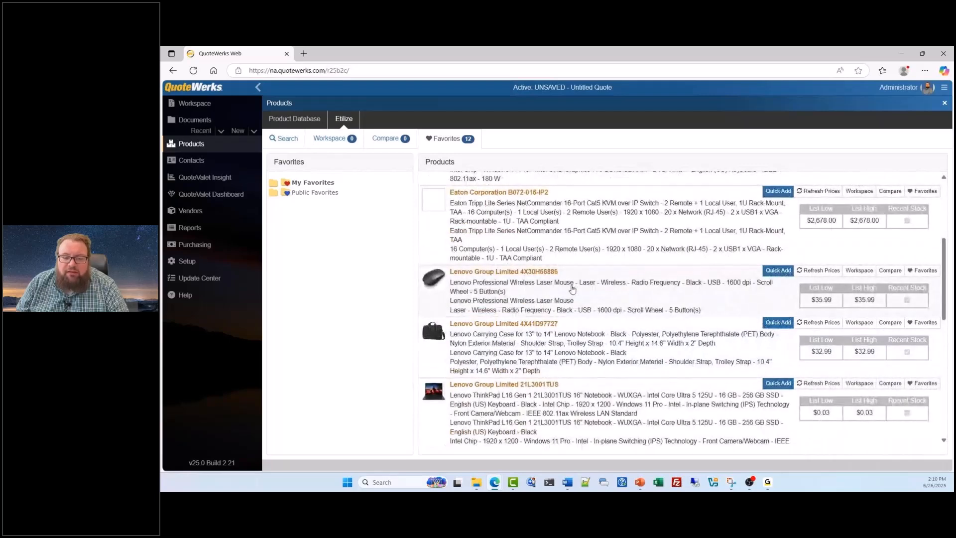
left_click(572, 289)
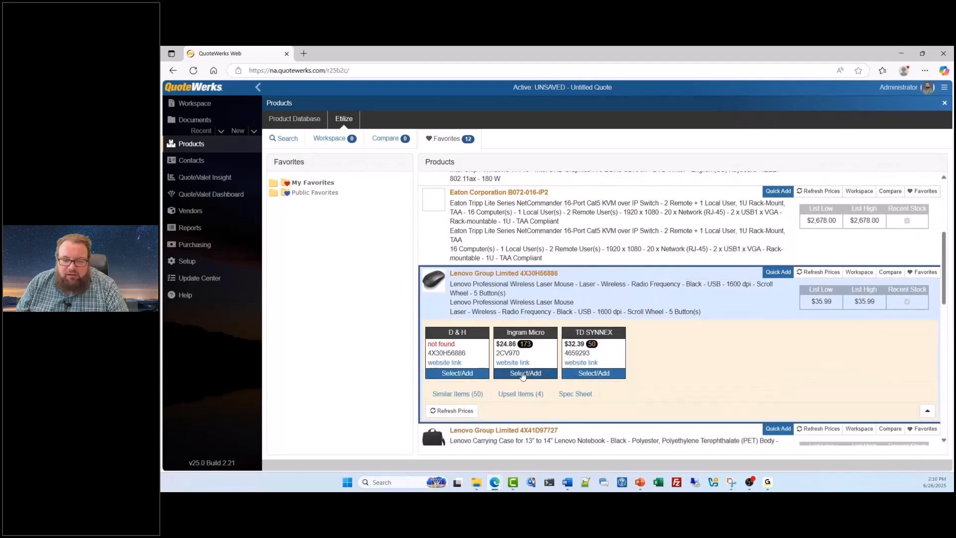
left_click(523, 374)
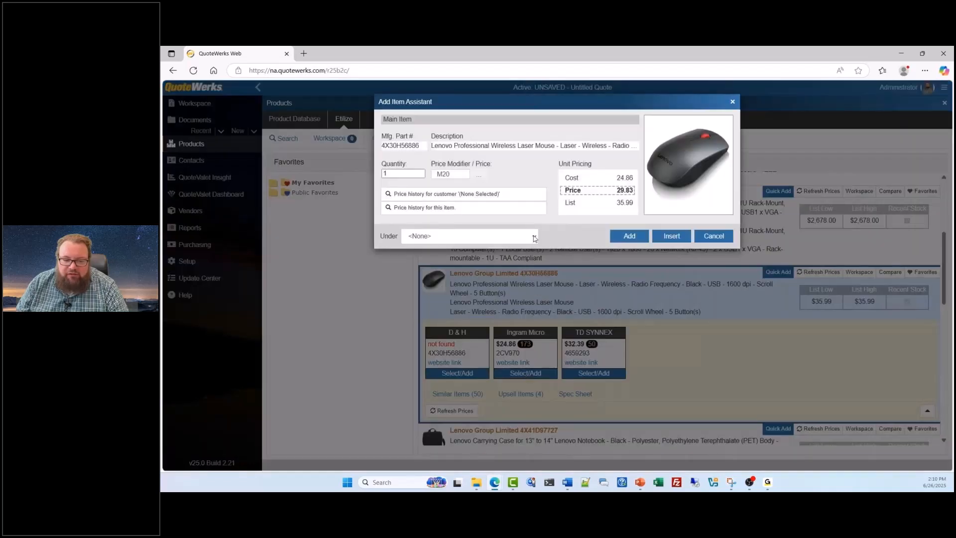
Step: Create a heading named Accessories and add the Lenovo 4X30H56886 wireless laser mouse to the quote under it
left_click(533, 238)
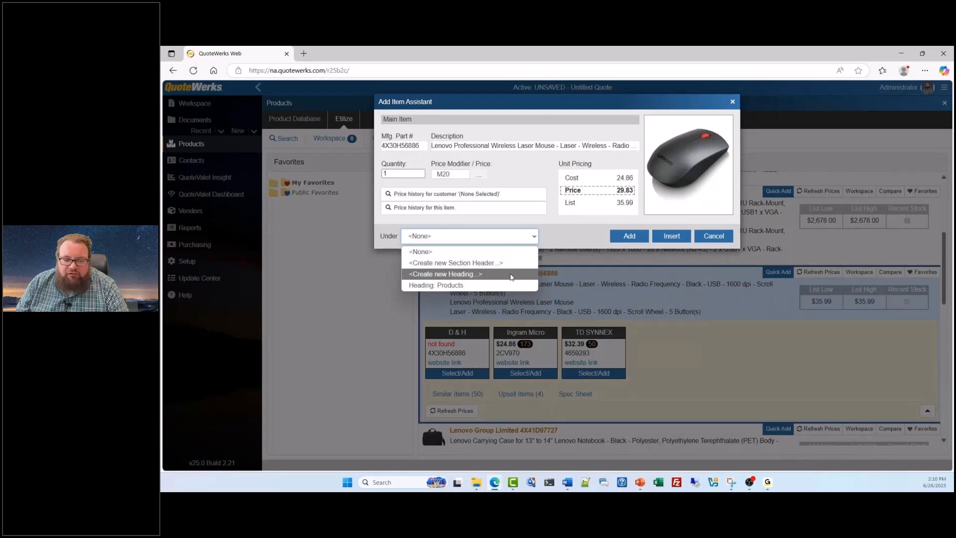
left_click(508, 273)
type("Accesor")
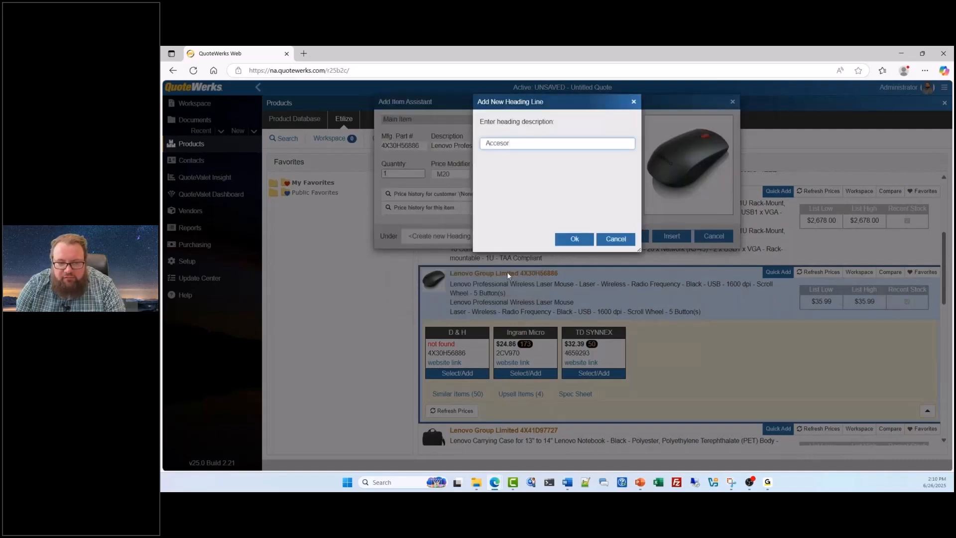
type("ri")
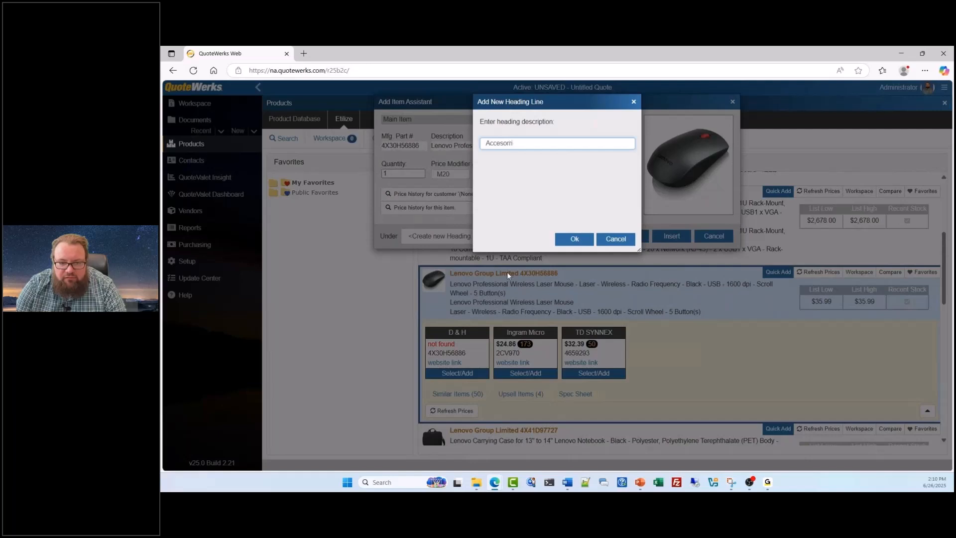
key("BackSpace")
key("BackSpace")
type("ies")
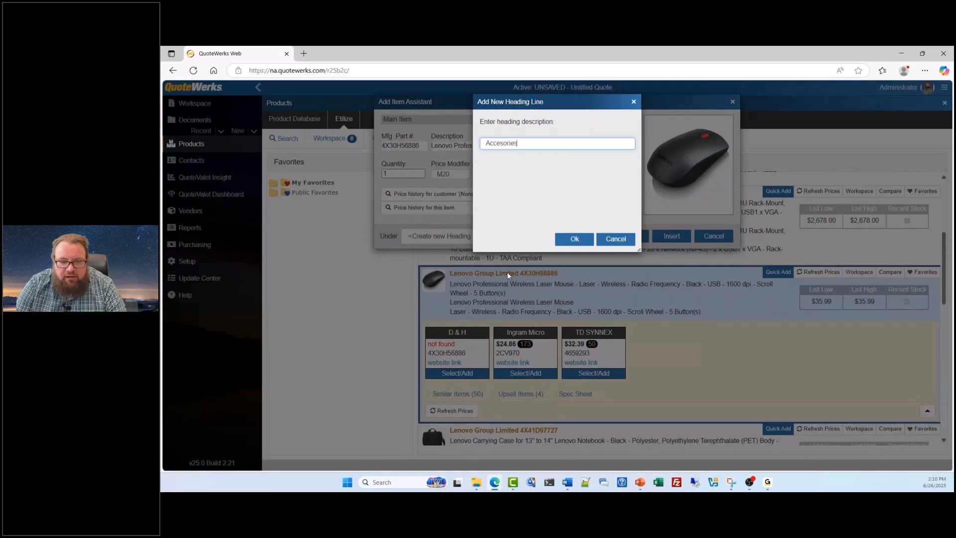
right_click(509, 141)
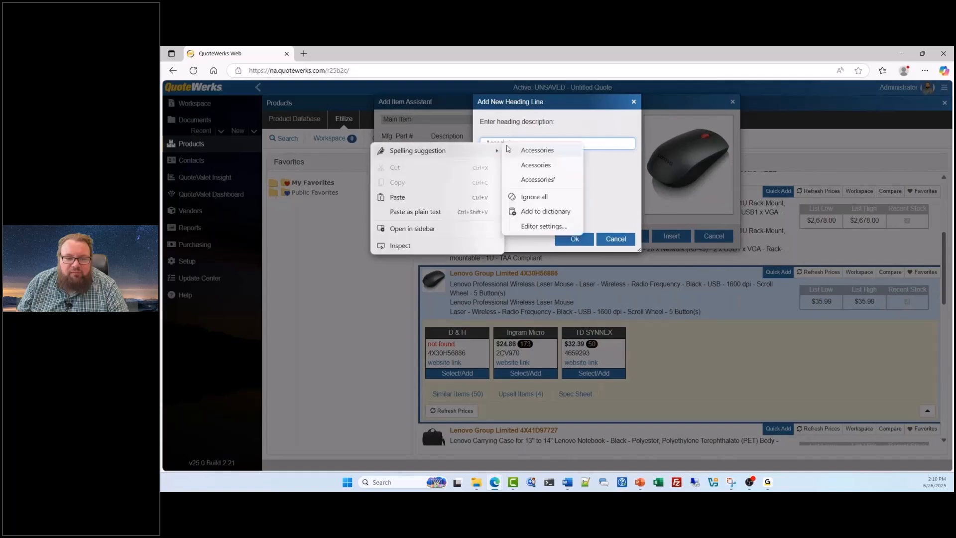
left_click(524, 154)
left_click(574, 238)
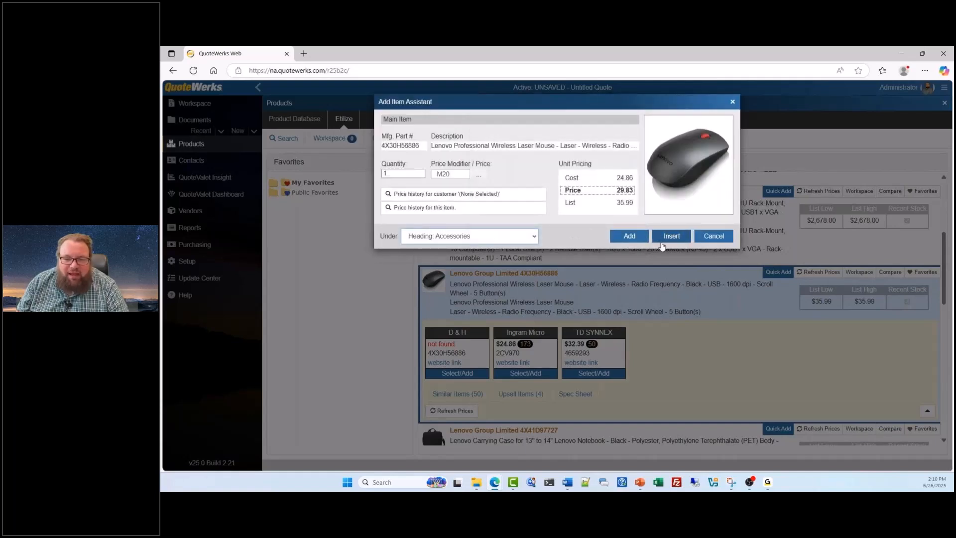
left_click(618, 234)
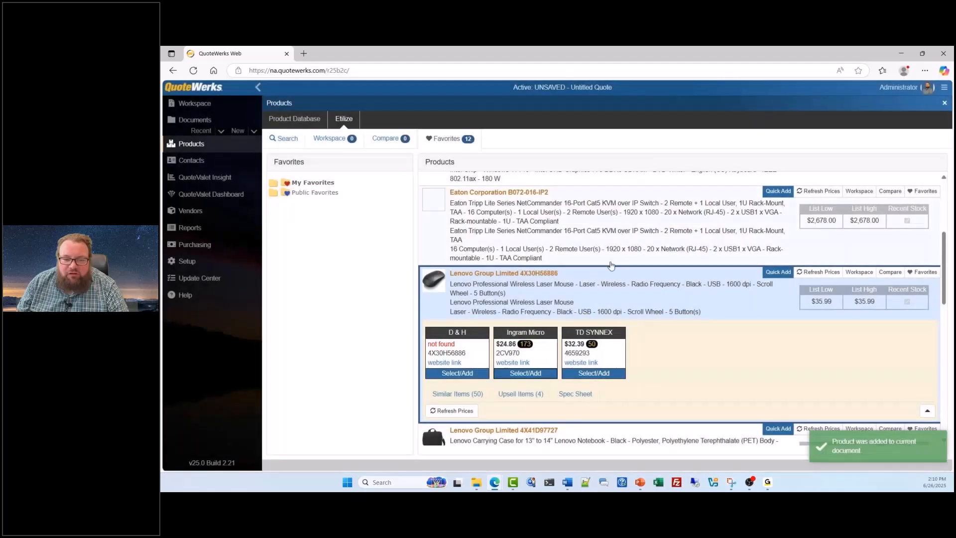
Step: Retrieve distributor pricing for the Lenovo 4X41D97727 carrying case and add the Ingram Micro offer to the quote with no heading chosen
scroll(602, 278, "down", 1)
scroll(603, 278, "down", 3)
left_click(637, 264)
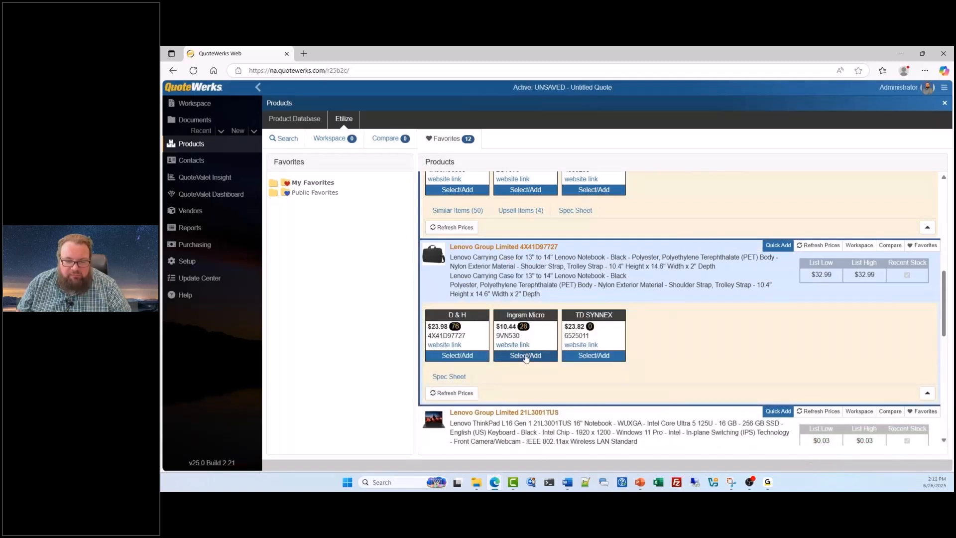
left_click(525, 355)
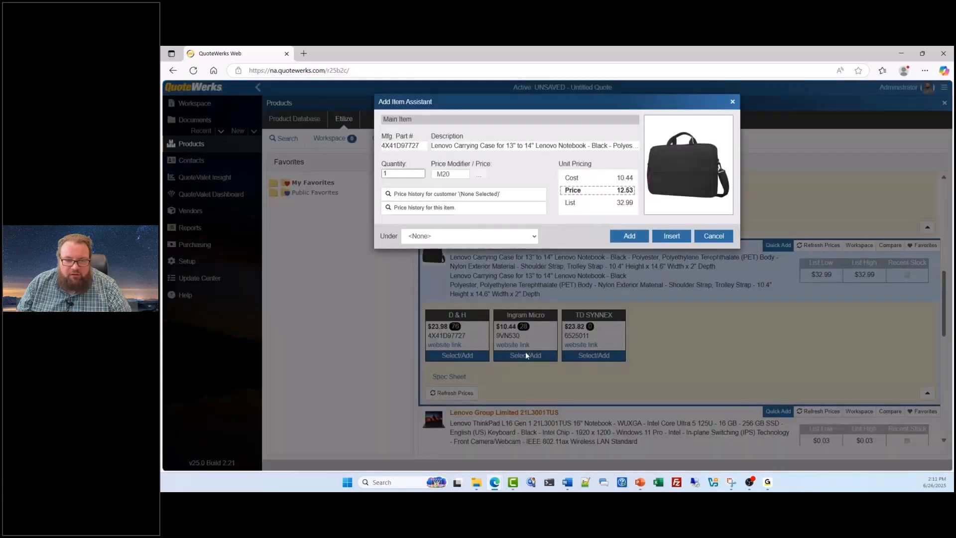
left_click(630, 237)
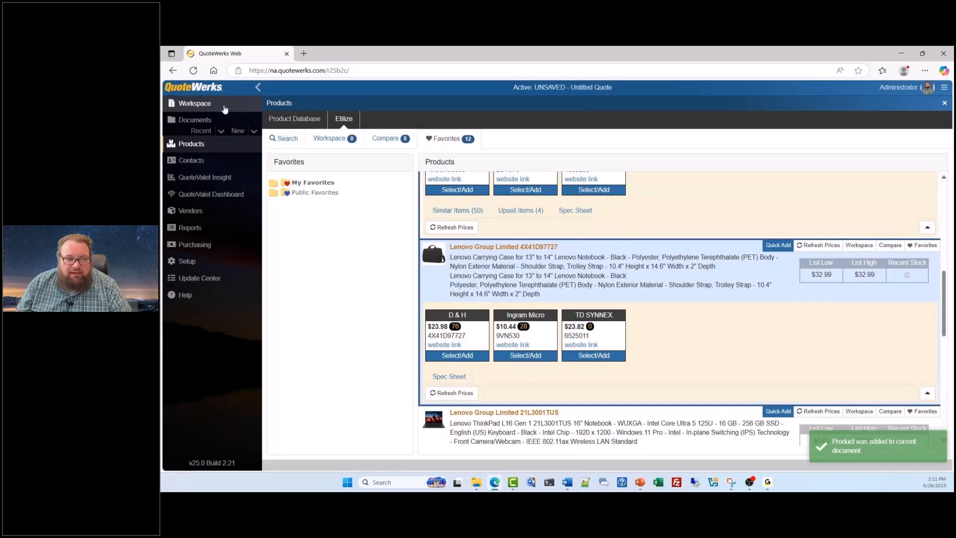
Step: In the quote workspace, set the line attributes of all four product lines to Is Optional Yes and Allow QV Qty Change Yes
left_click(224, 109)
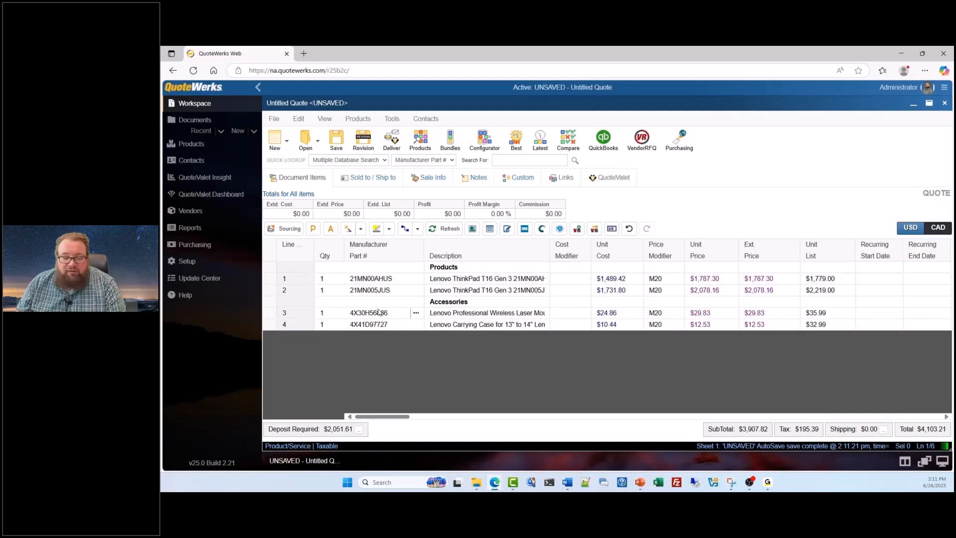
left_click(274, 327)
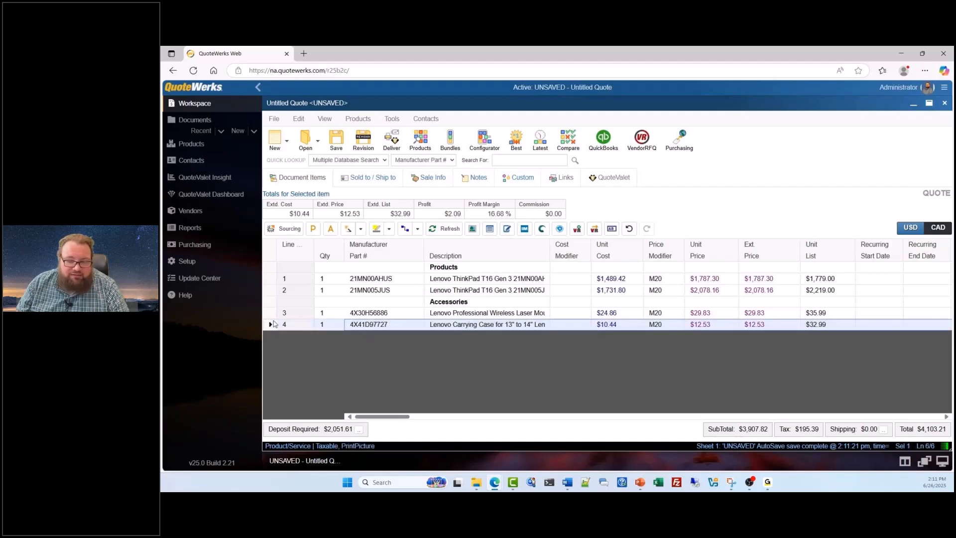
left_click(273, 314, "shift")
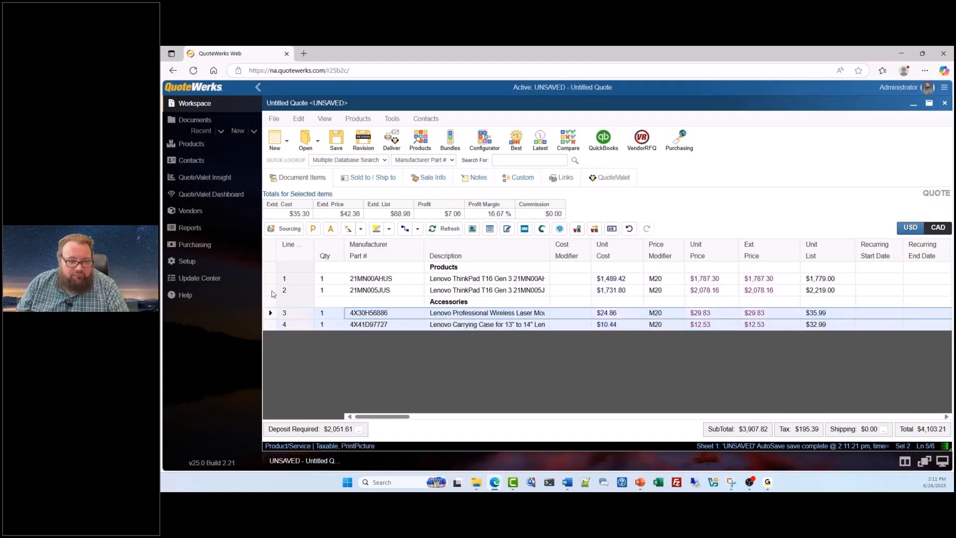
left_click(272, 291, "shift")
left_click(272, 281, "shift")
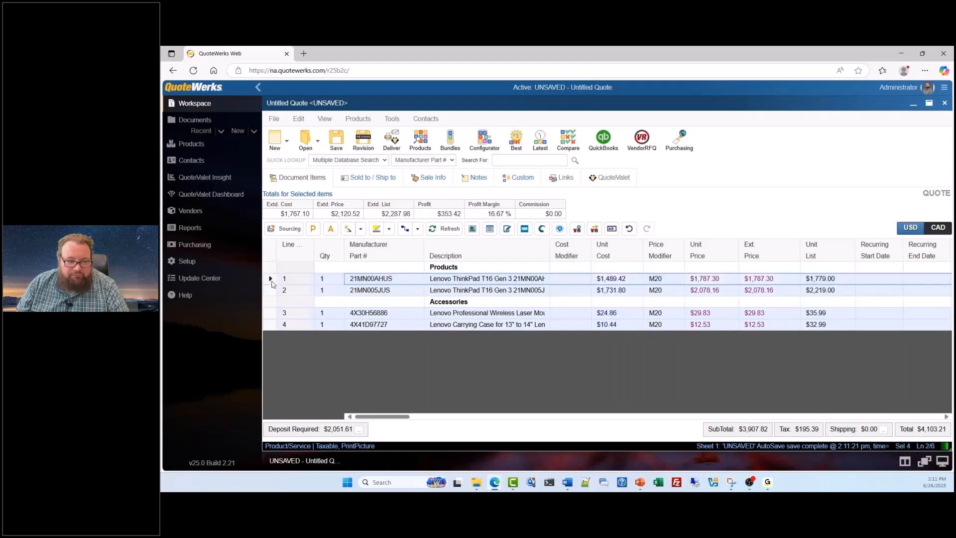
right_click(273, 283)
left_click(294, 296)
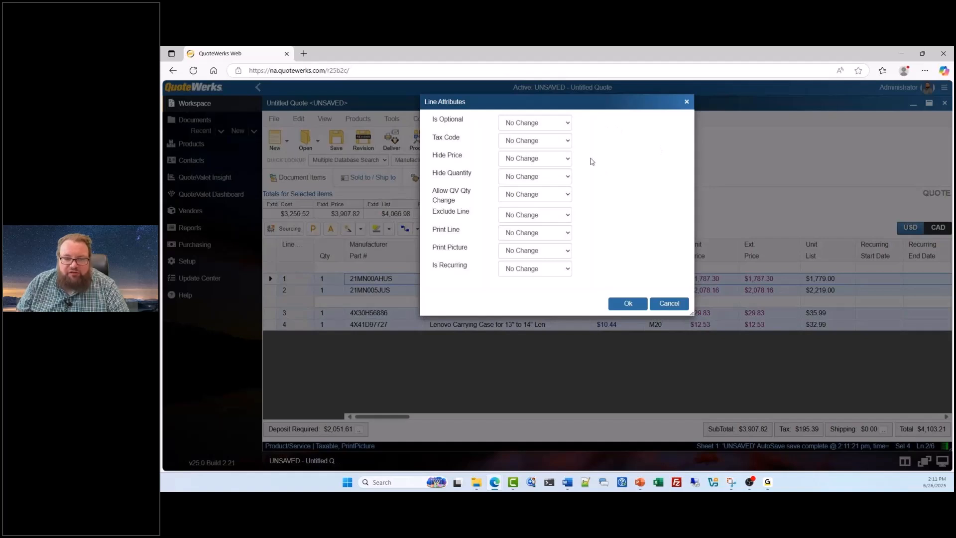
left_click(568, 124)
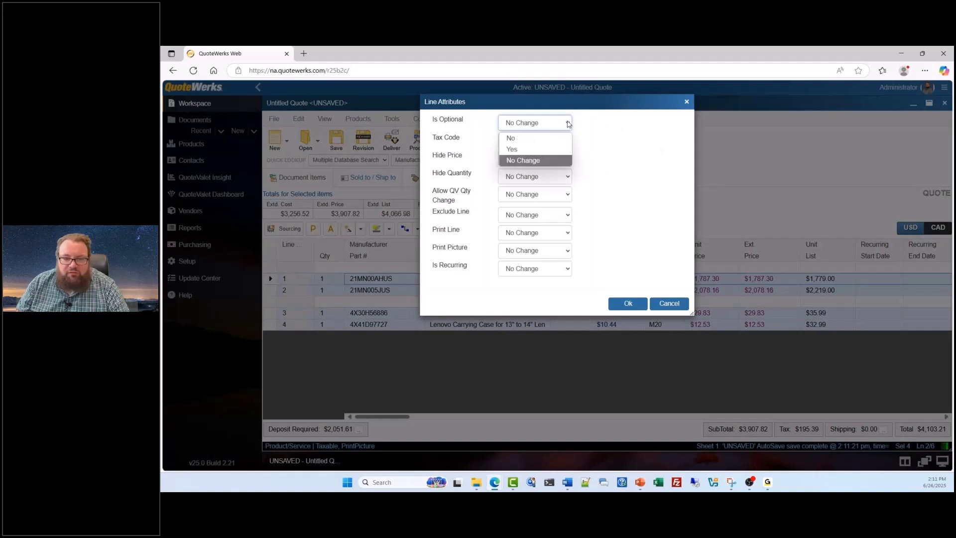
left_click(563, 147)
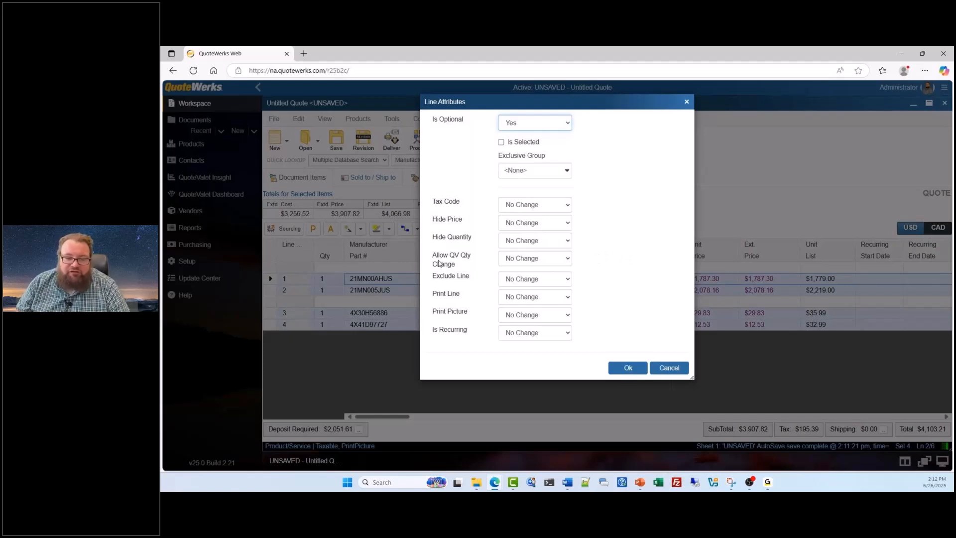
left_click(550, 259)
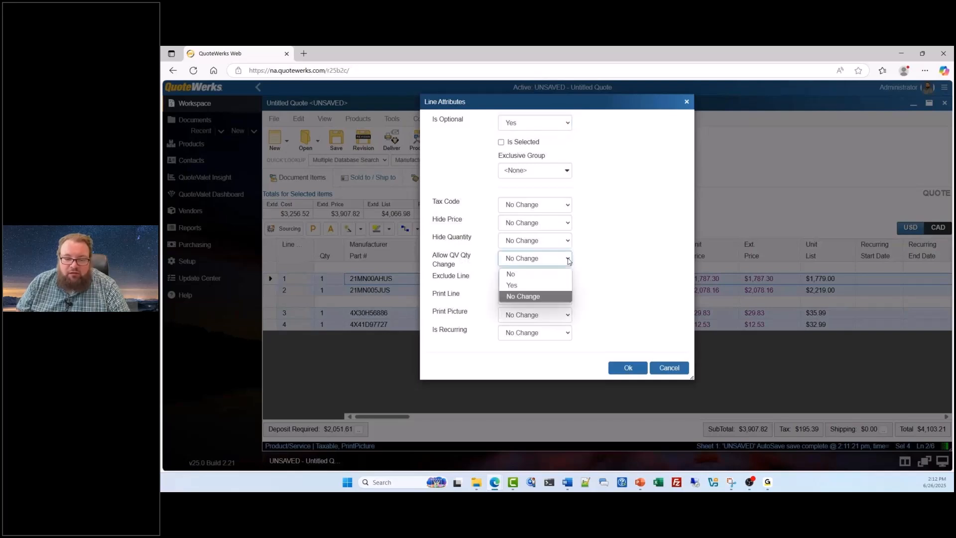
left_click(561, 291)
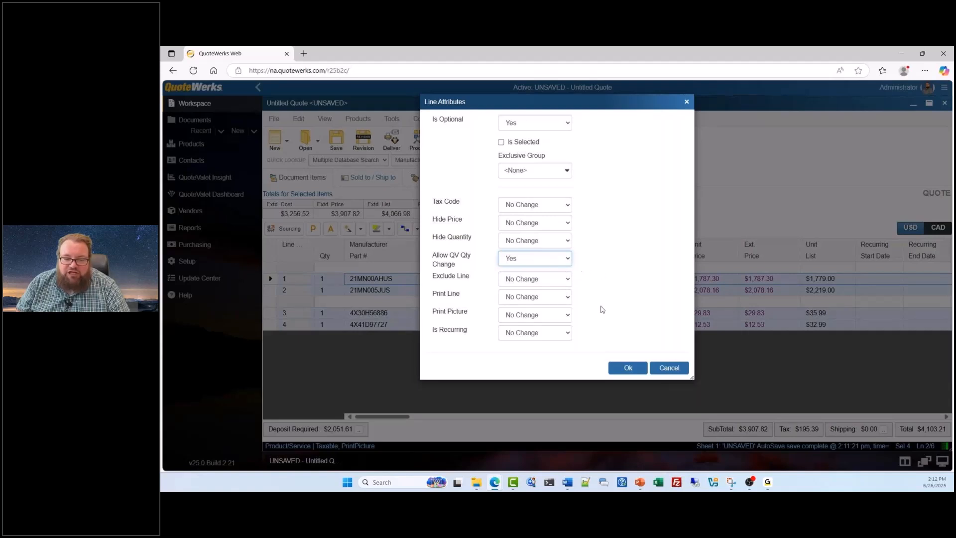
left_click(629, 370)
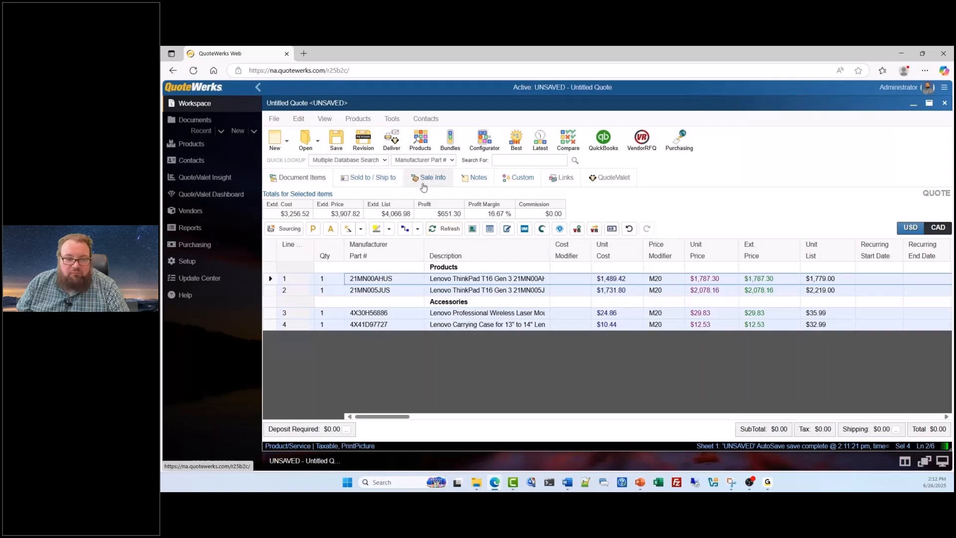
Step: Select the Credit Card purchase payment option in the quote's sale information and view the calendar for the expiry date
left_click(420, 184)
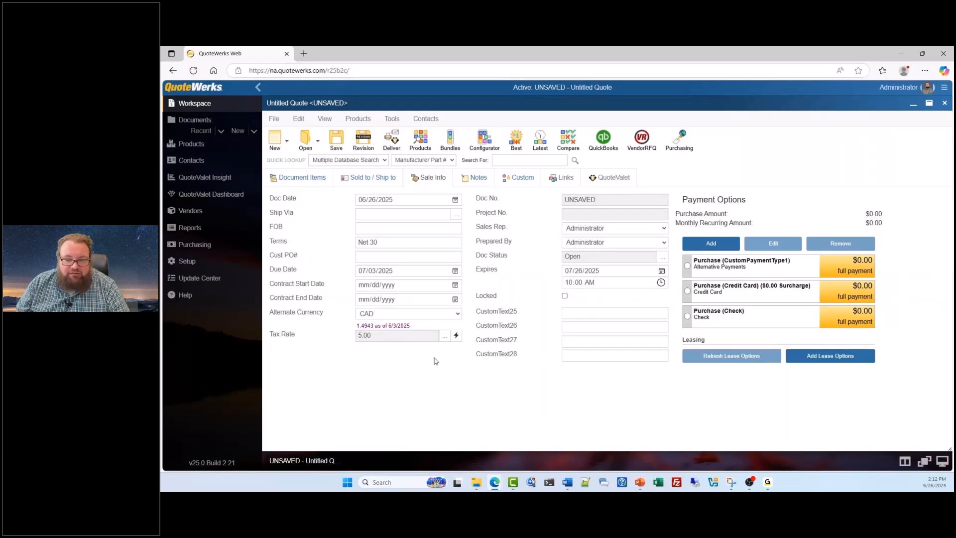
left_click(688, 292)
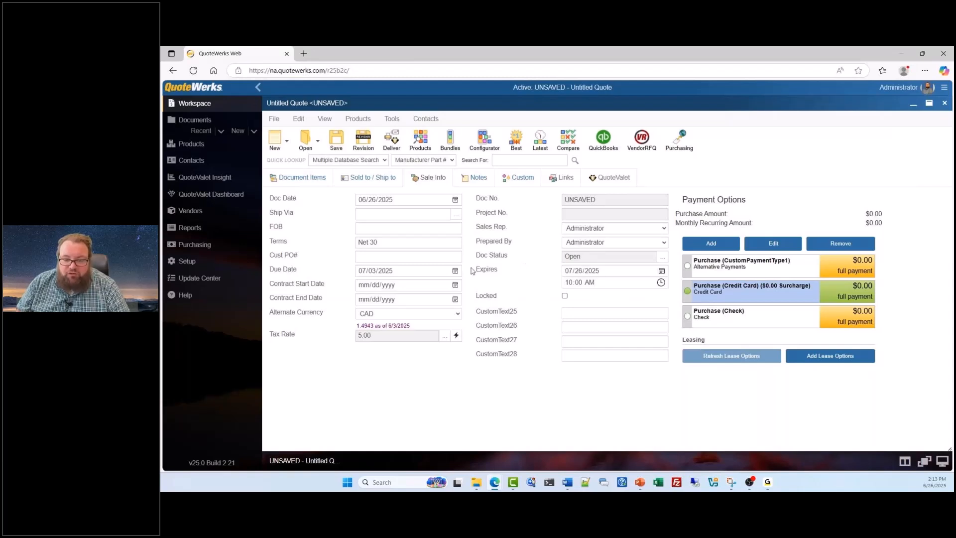
left_click(662, 272)
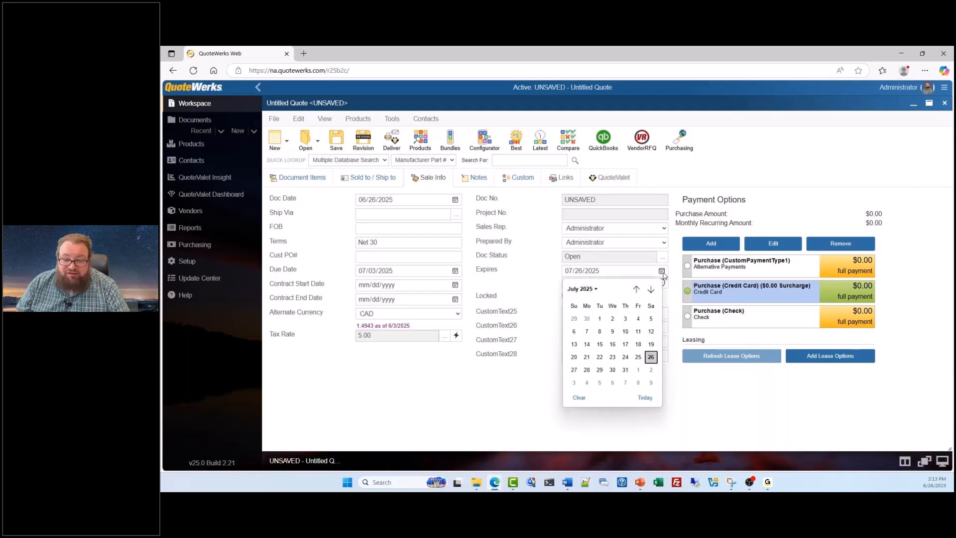
left_click(667, 297)
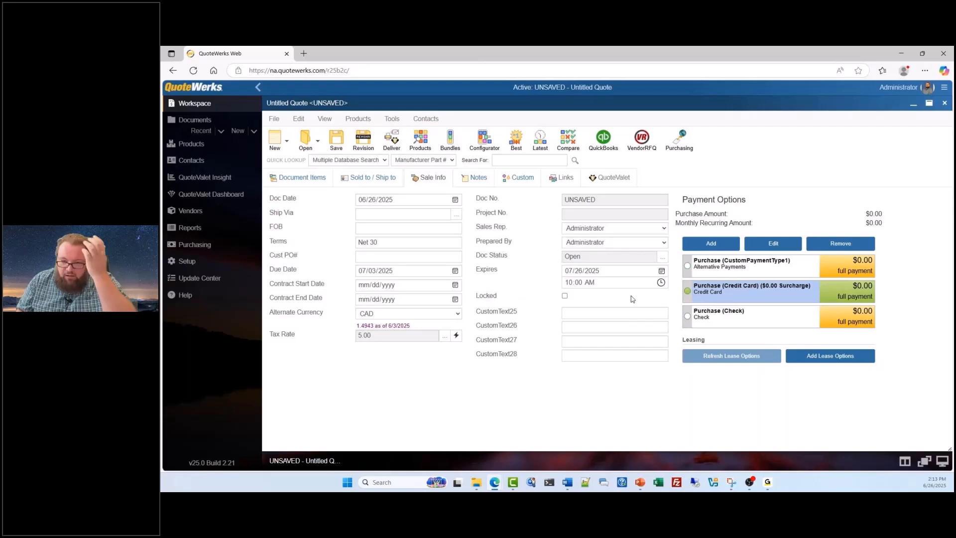
Step: Return to the document items and start saving the quote as a document template named QV Demo
left_click(306, 180)
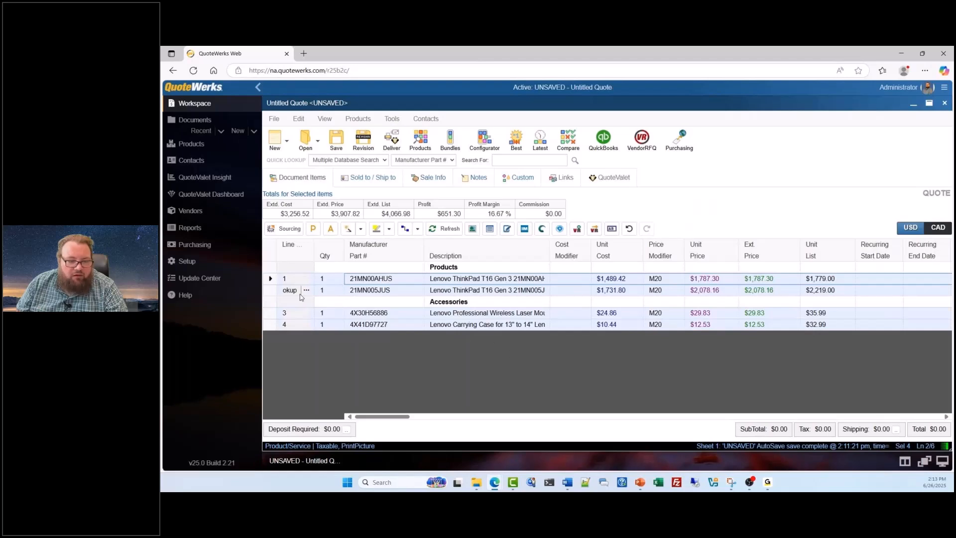
left_click(272, 281)
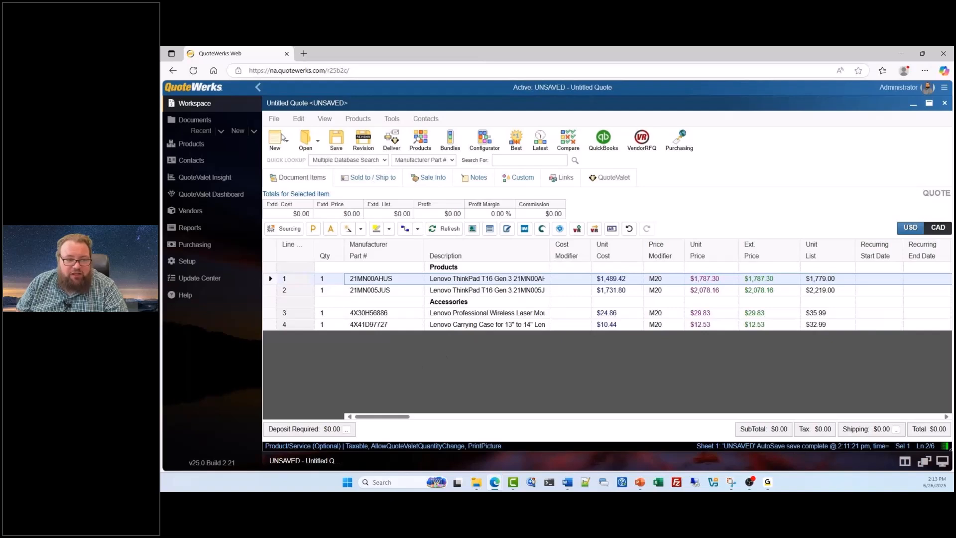
left_click(274, 120)
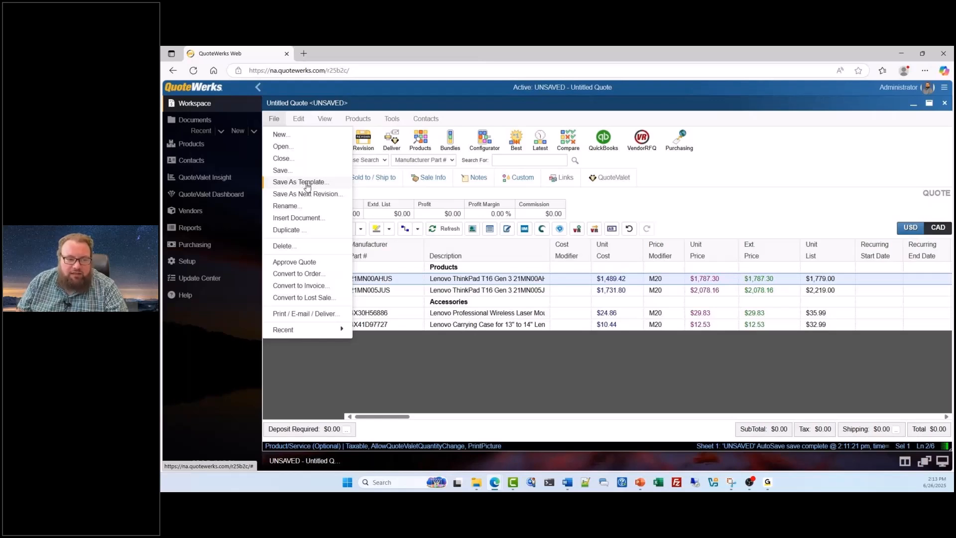
left_click(299, 182)
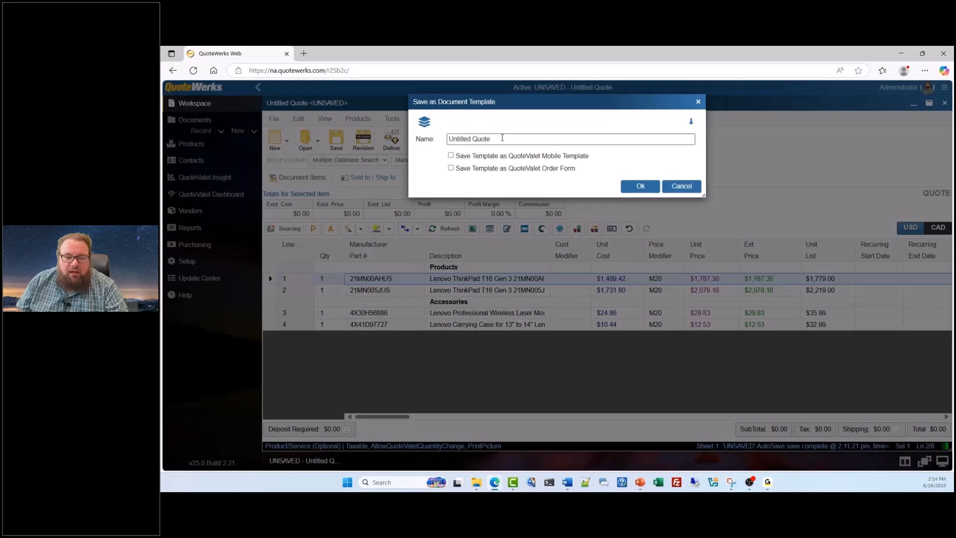
left_click_drag(502, 139, 441, 140)
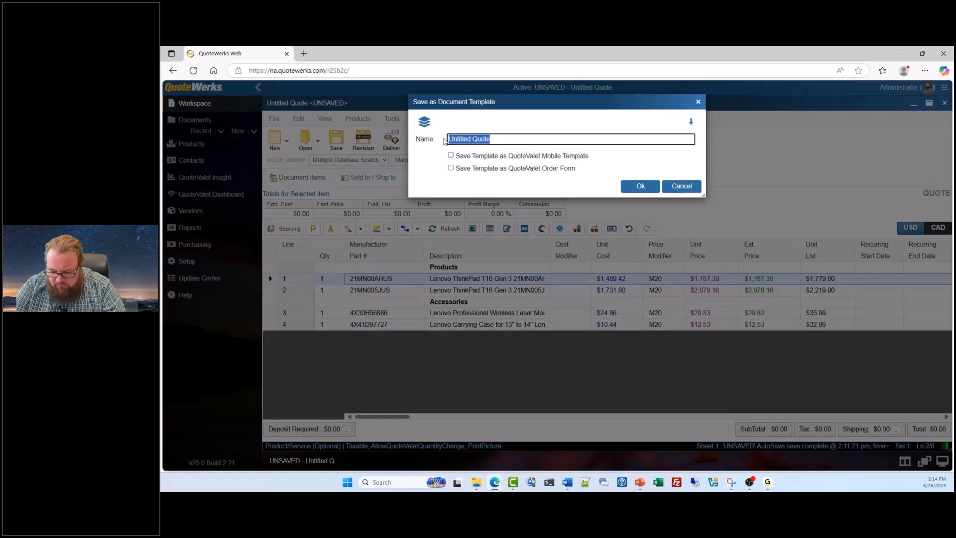
type("QV Demo")
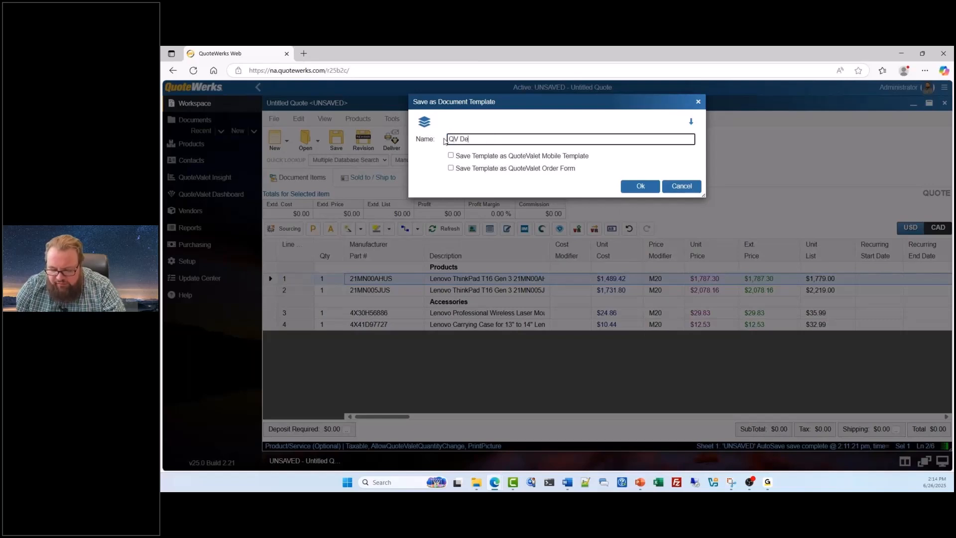
Step: Save the template as a QuoteValet order form with the *[S]OrderForm layout and Administrator as the recipient of order notifications
left_click(451, 169)
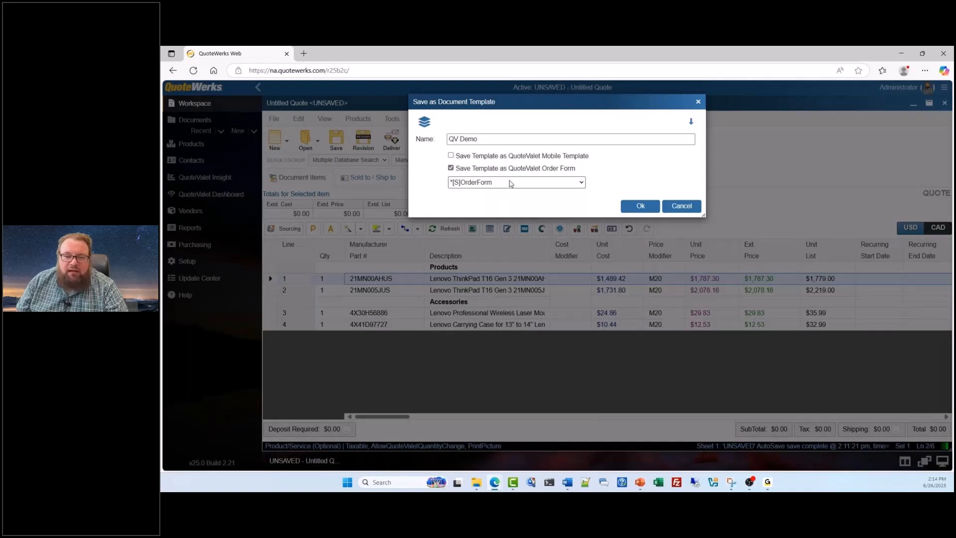
left_click(581, 183)
left_click(582, 184)
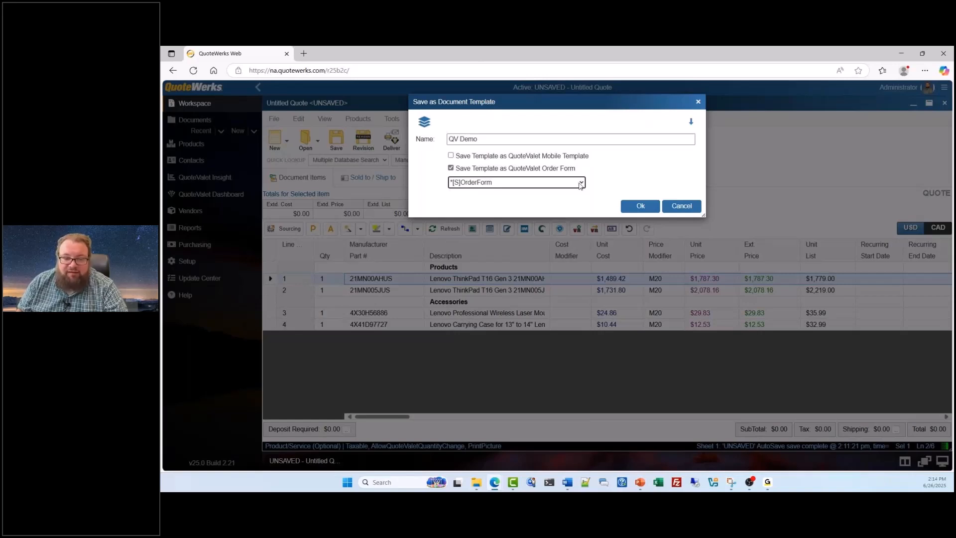
left_click(635, 205)
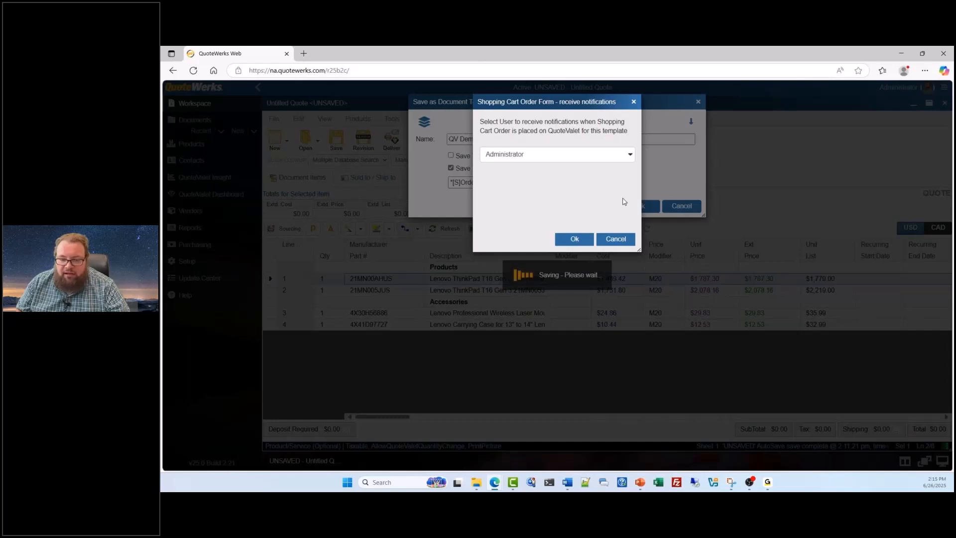
left_click(576, 238)
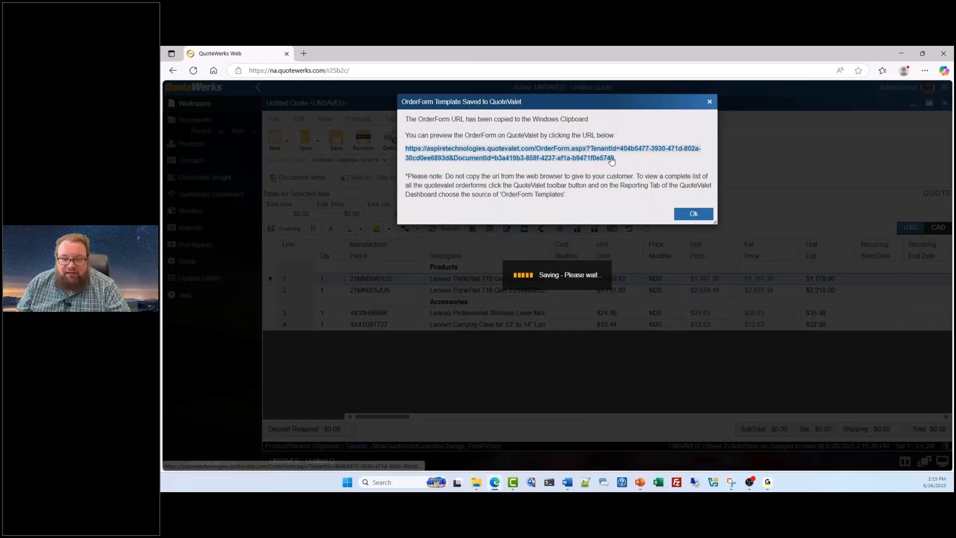
Step: Open the order form preview from the saved template's QuoteValet URL and compare its browser address with the URL in the notice
triple_click(531, 151)
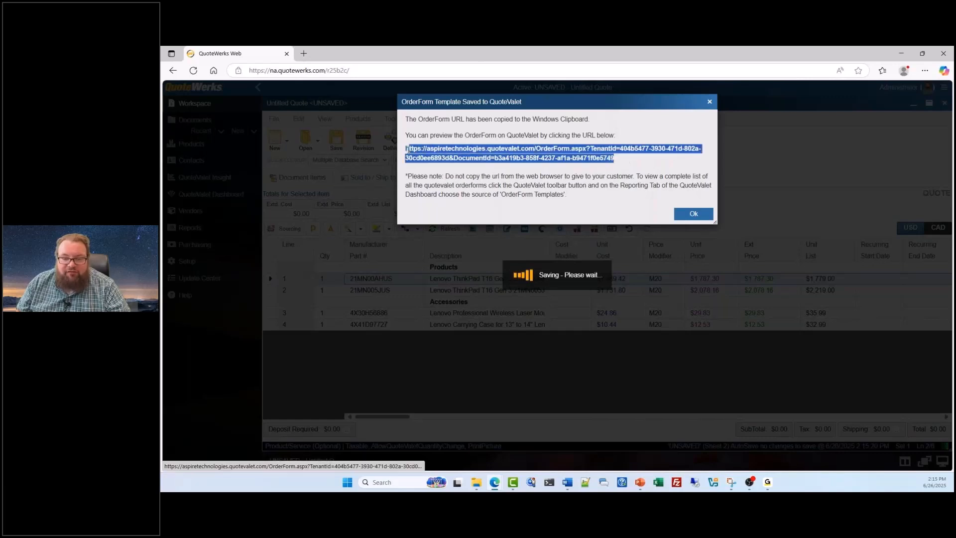
left_click(489, 177)
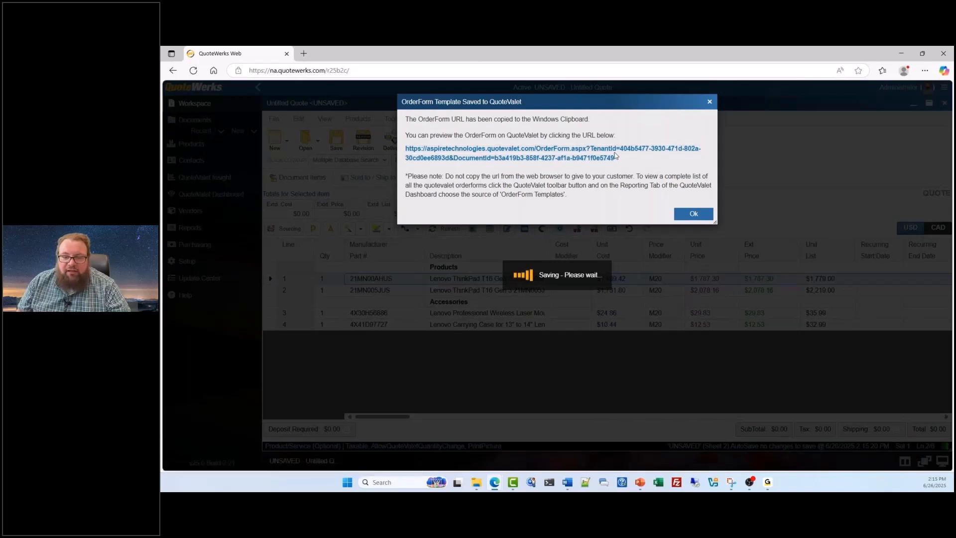
left_click_drag(625, 156, 405, 148)
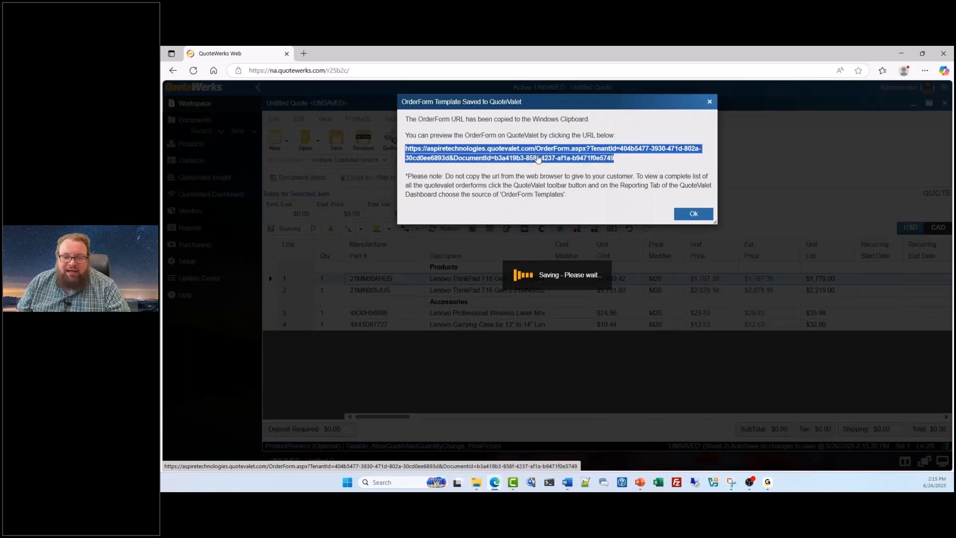
left_click(537, 159)
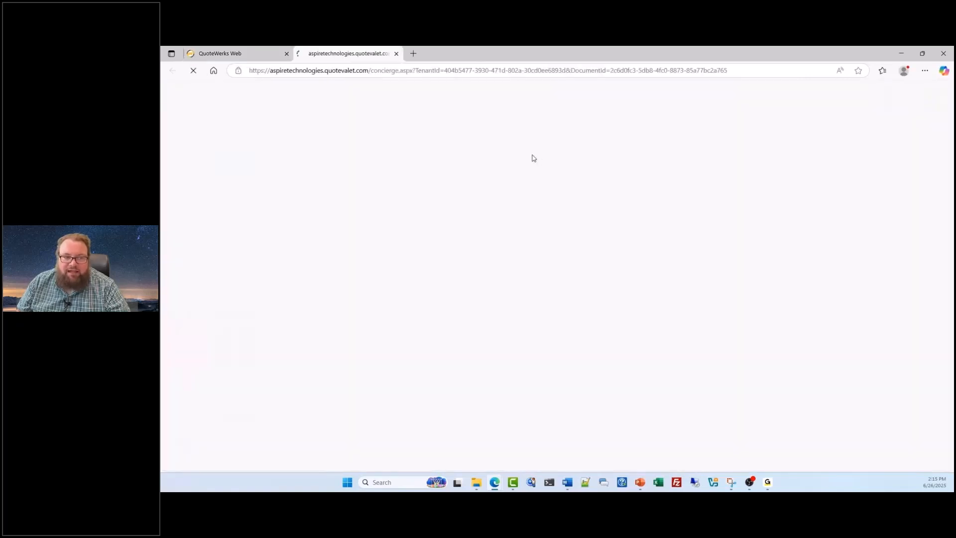
left_click(228, 69)
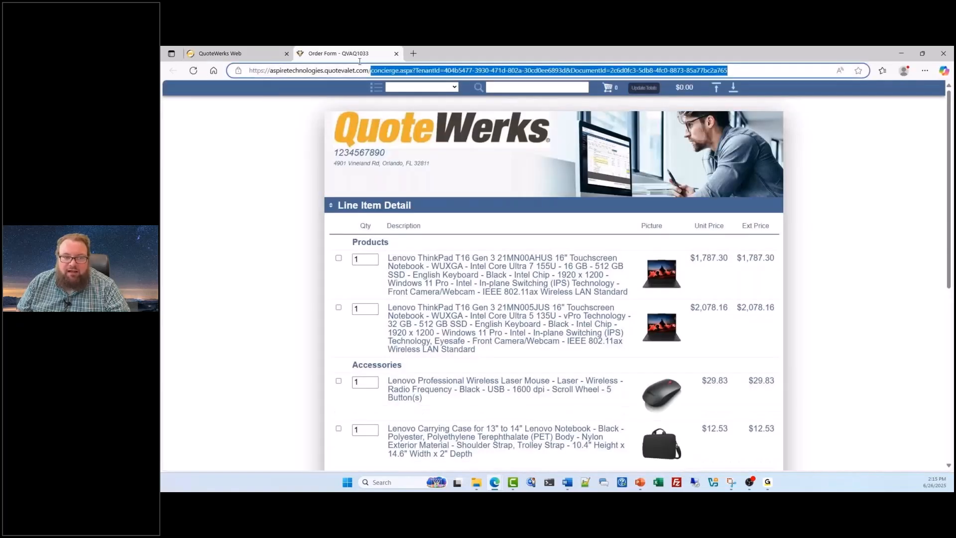
left_click(222, 53)
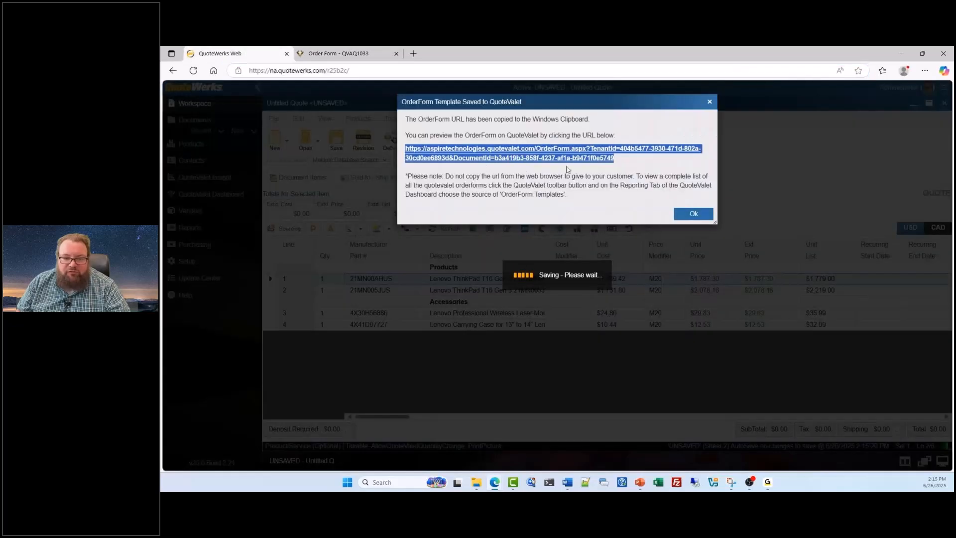
left_click(370, 55)
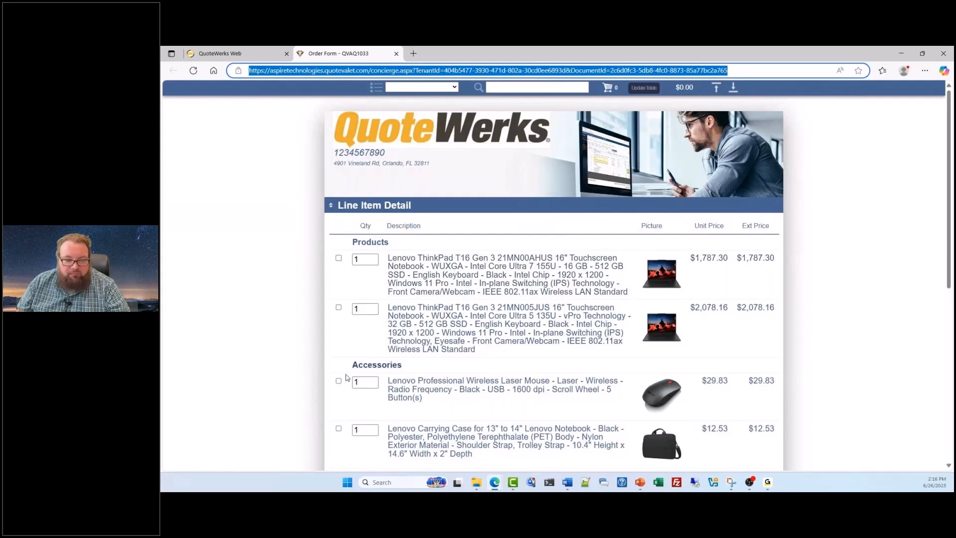
Step: In the order form preview, select the Lenovo ThinkPad 21MN00AHUS notebook with quantity 5 and recalculate the totals
left_click(338, 258)
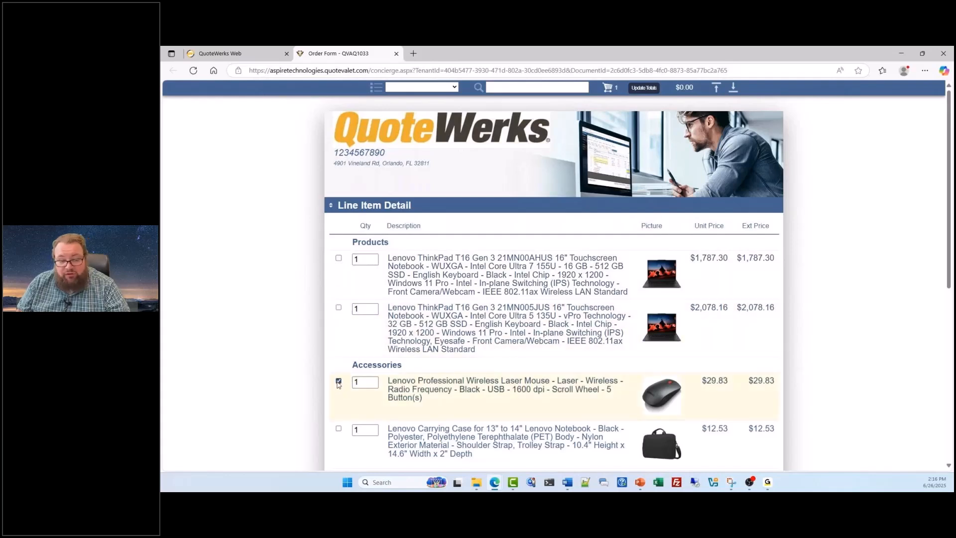
double_click(364, 260)
type("5")
left_click(339, 259)
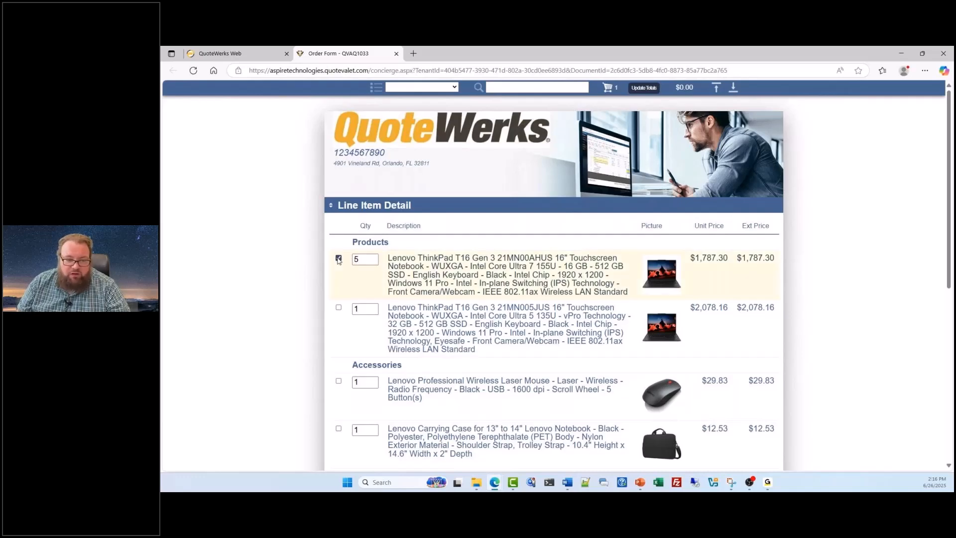
scroll(338, 261, "down", 2)
scroll(338, 261, "down", 1)
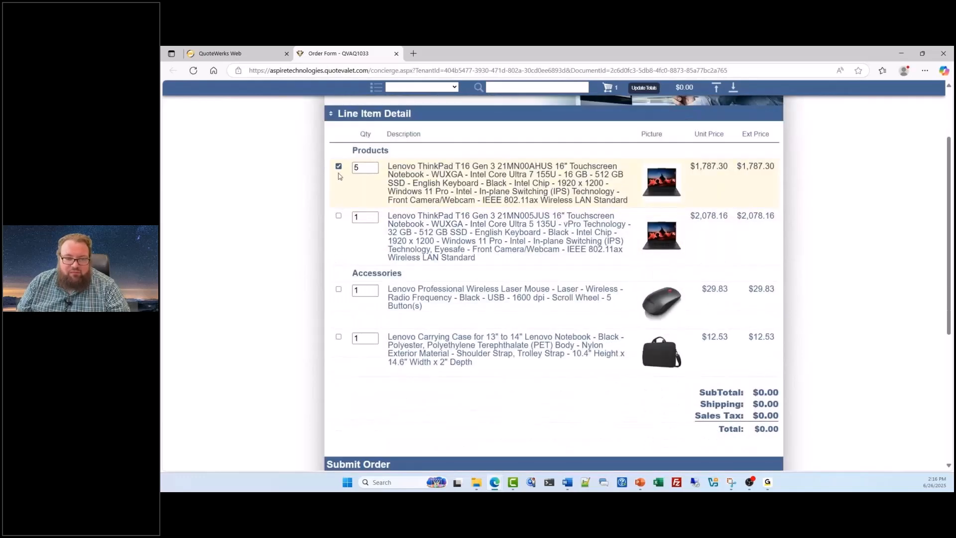
left_click(365, 168)
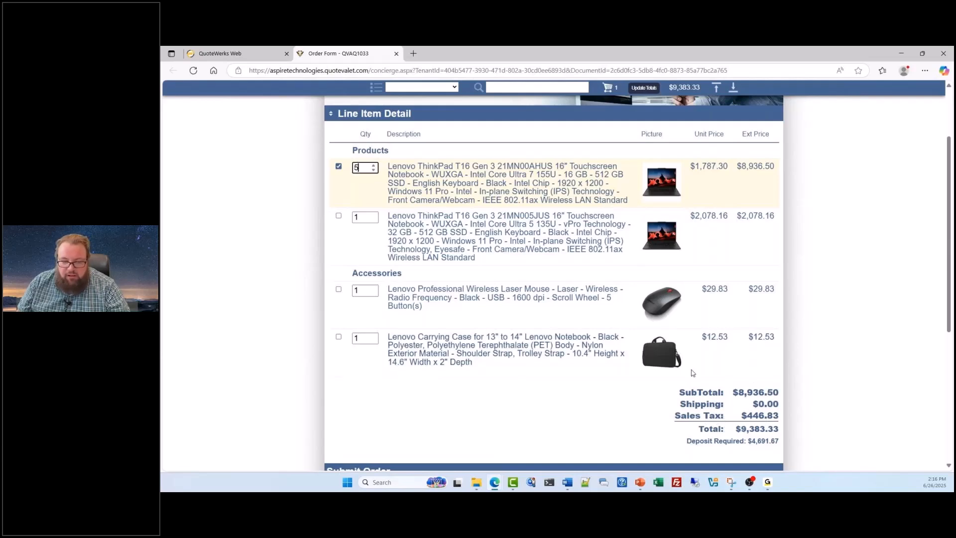
Step: Review the Submit Order section of the order form, including its PO Number field, and return to the line items
scroll(534, 311, "down", 4)
scroll(534, 311, "down", 1)
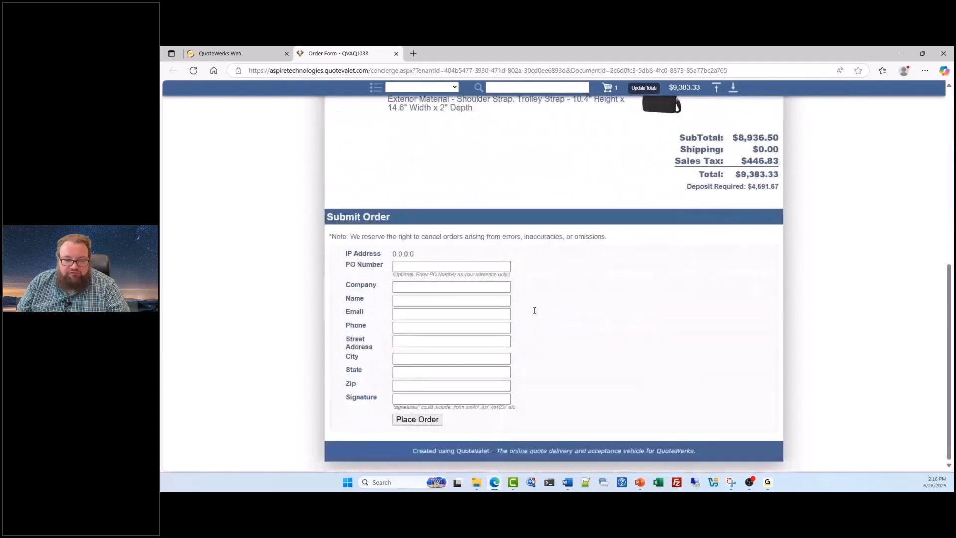
left_click(450, 267)
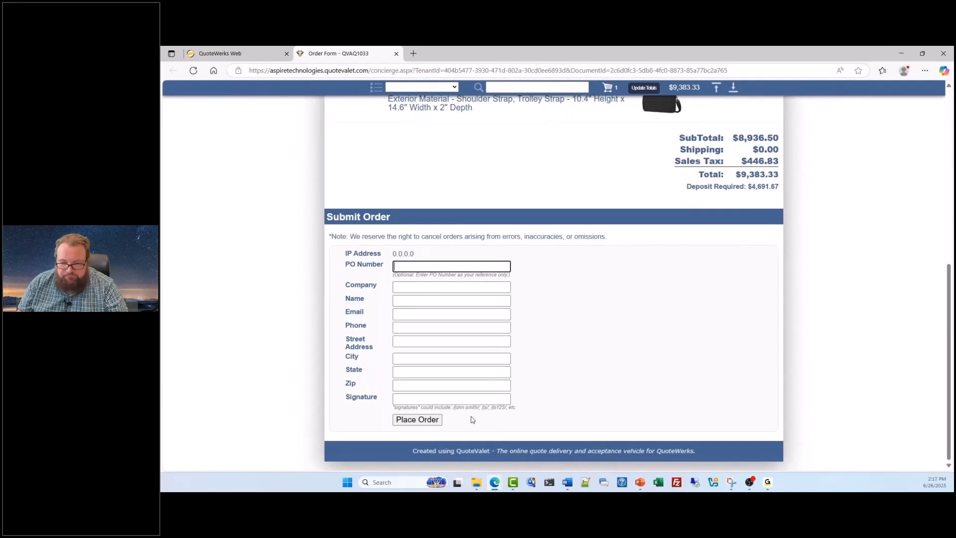
scroll(472, 419, "up", 1)
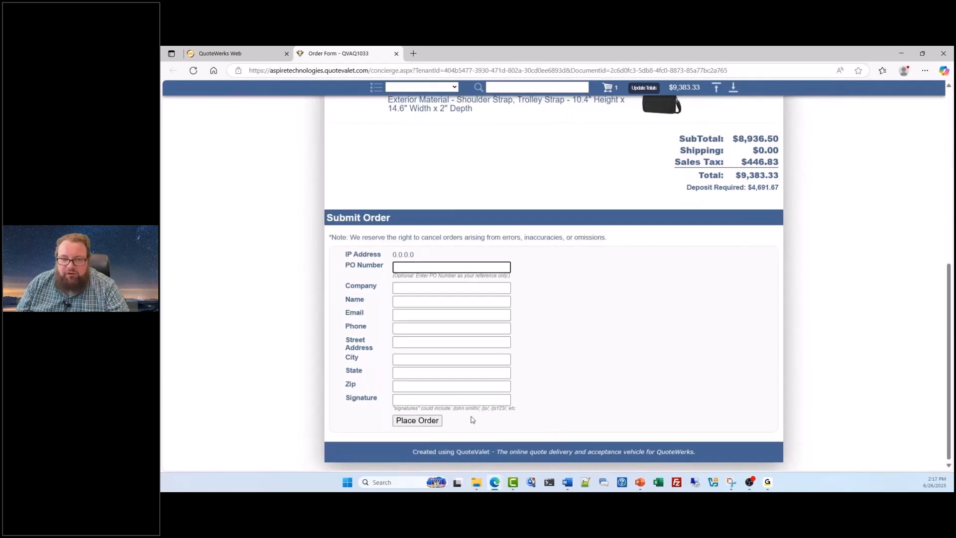
scroll(472, 420, "up", 7)
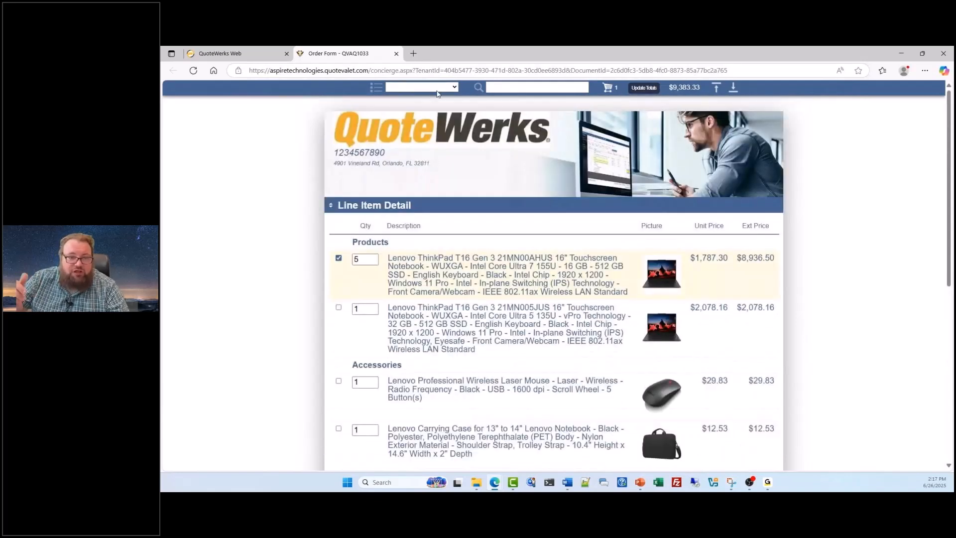
Step: Jump between the Products and Accessories sections of the order form, ending on Products
left_click(453, 88)
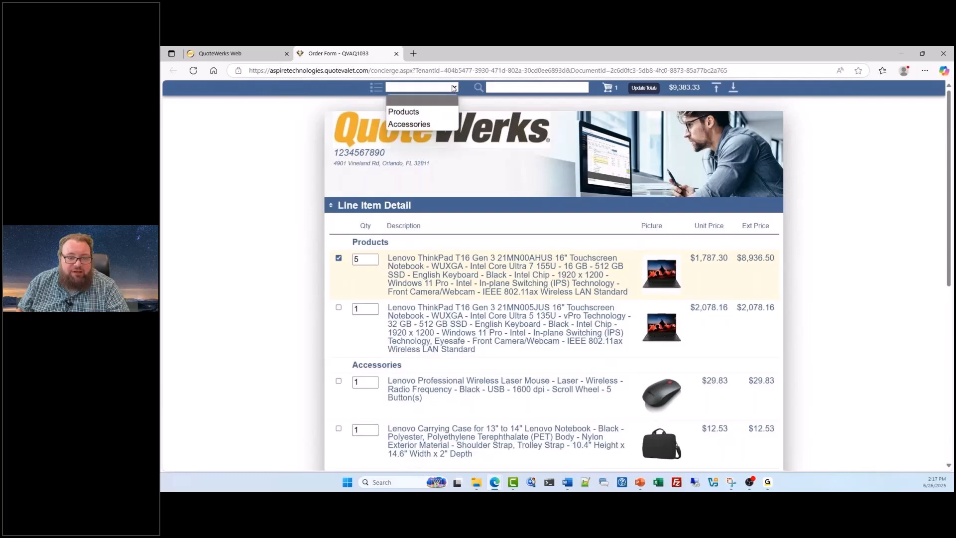
left_click(423, 112)
left_click(448, 87)
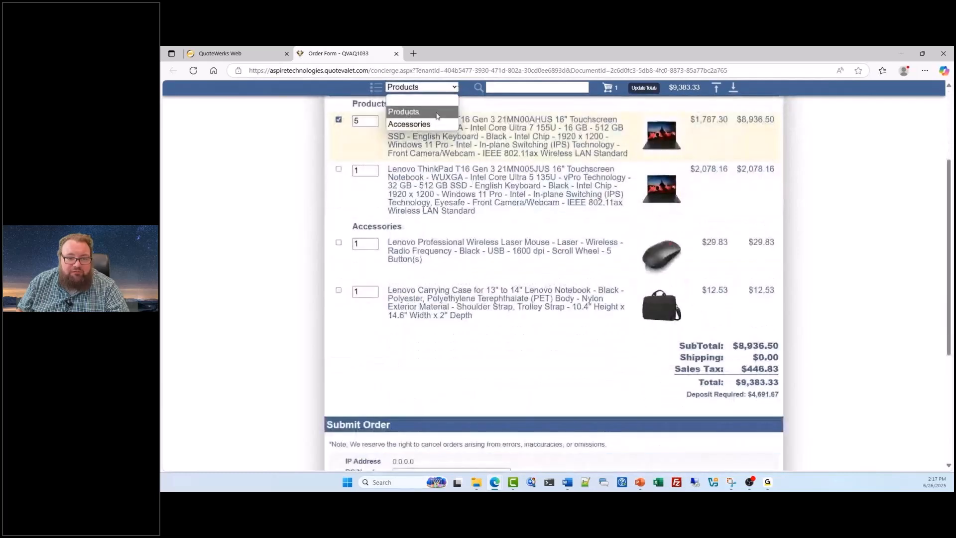
left_click(432, 124)
left_click(450, 88)
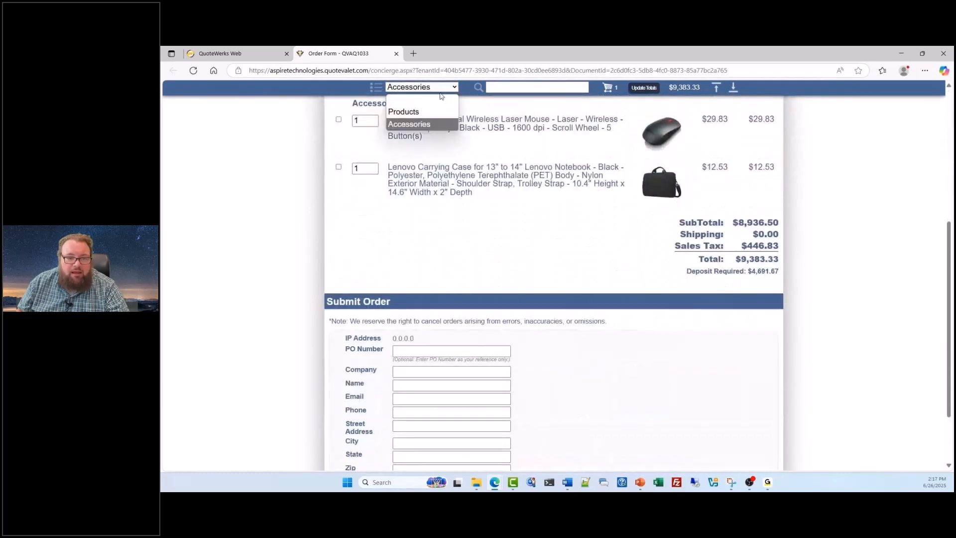
left_click(427, 111)
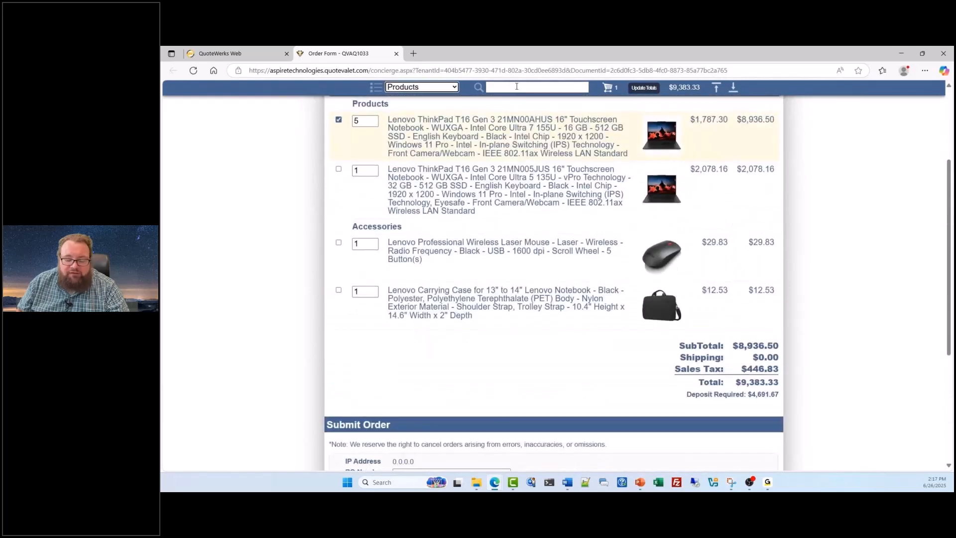
Step: Search the order form for mouse and view the highlighted match among the line items
left_click(514, 85)
type("mouse")
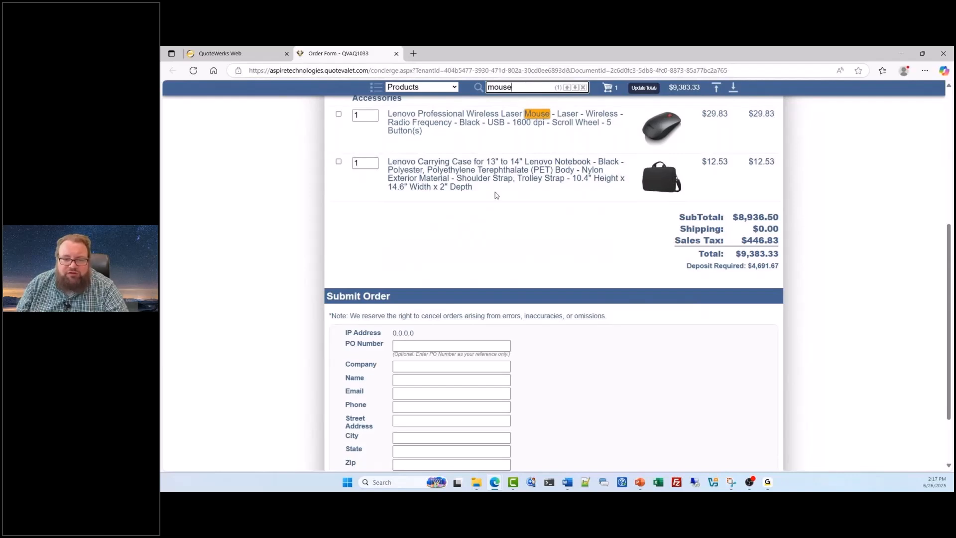
scroll(496, 195, "up", 5)
scroll(496, 195, "down", 1)
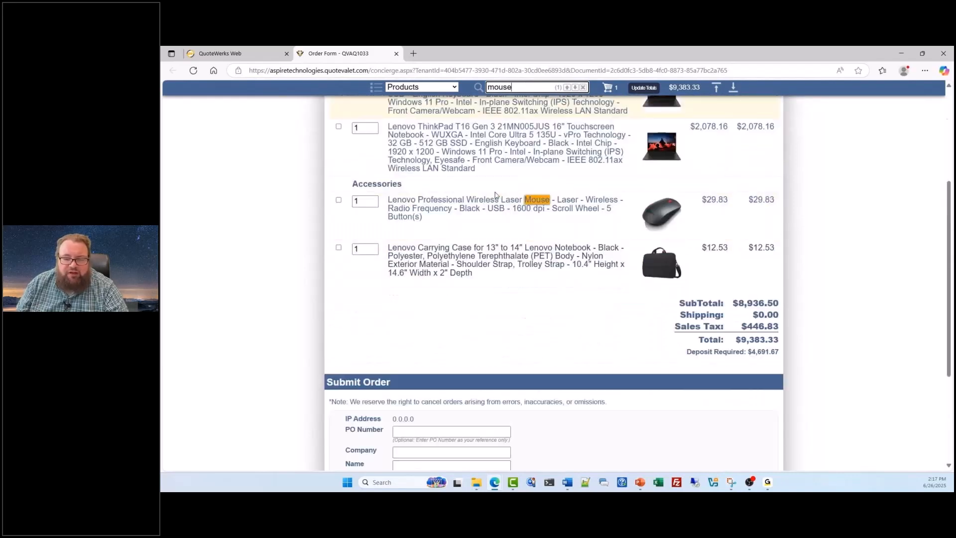
scroll(496, 195, "down", 2)
scroll(496, 195, "up", 1)
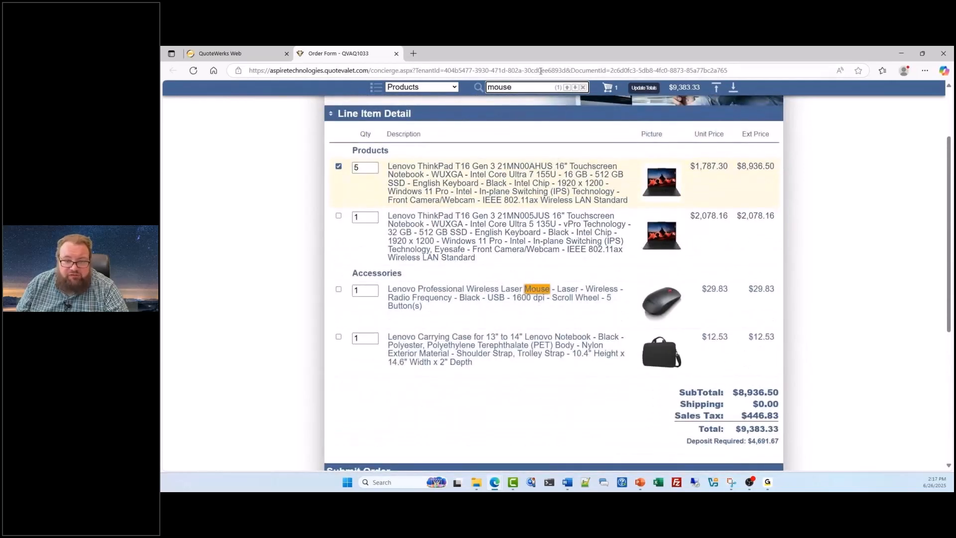
Step: Search the order form for laptop, then clear the search
left_click_drag(517, 87, 464, 86)
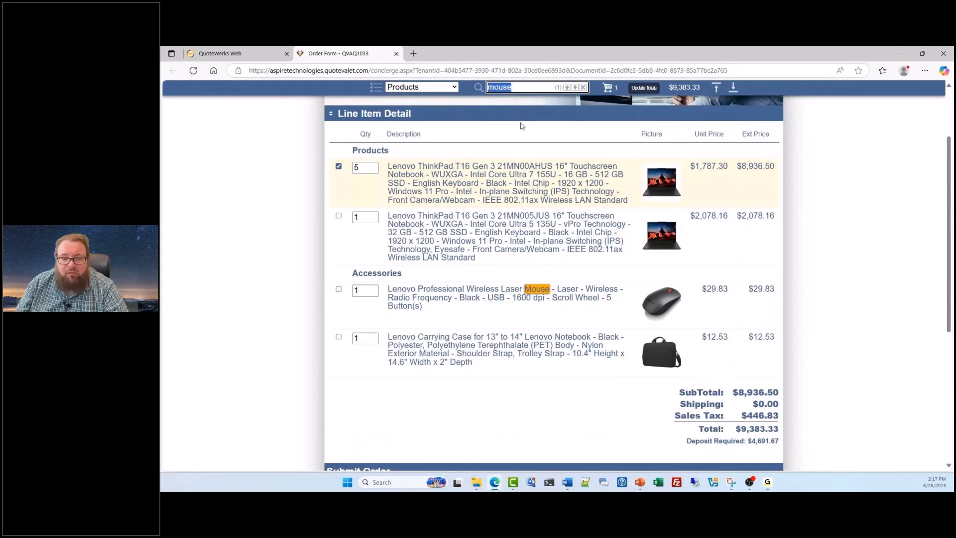
type("la")
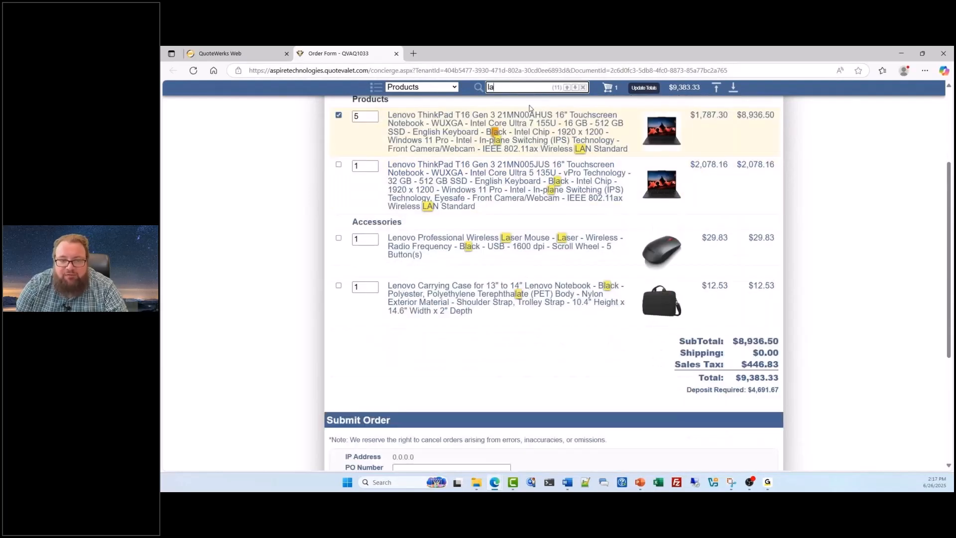
type("ptop")
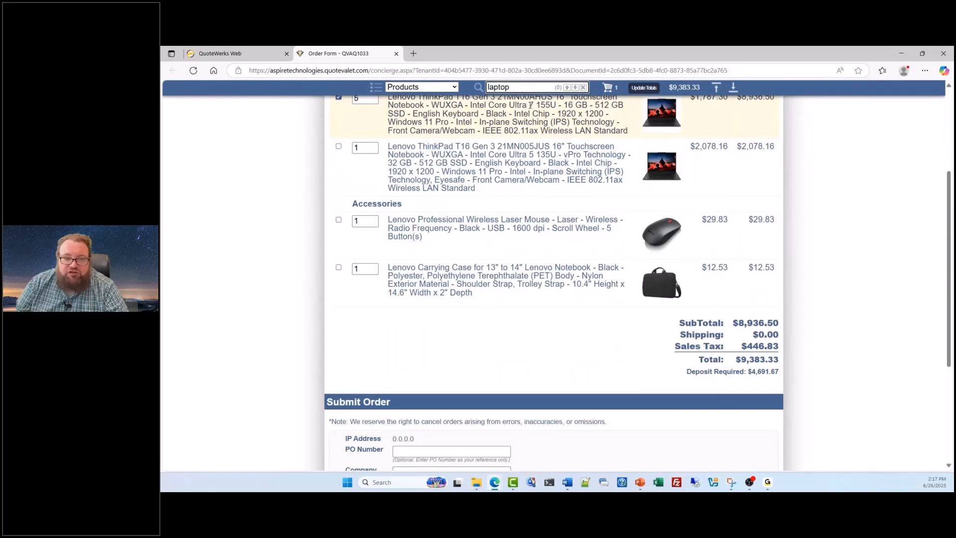
key("BackSpace")
key("BackSpace")
key("BackSpace")
key("BackSpace")
key("BackSpace")
key("BackSpace")
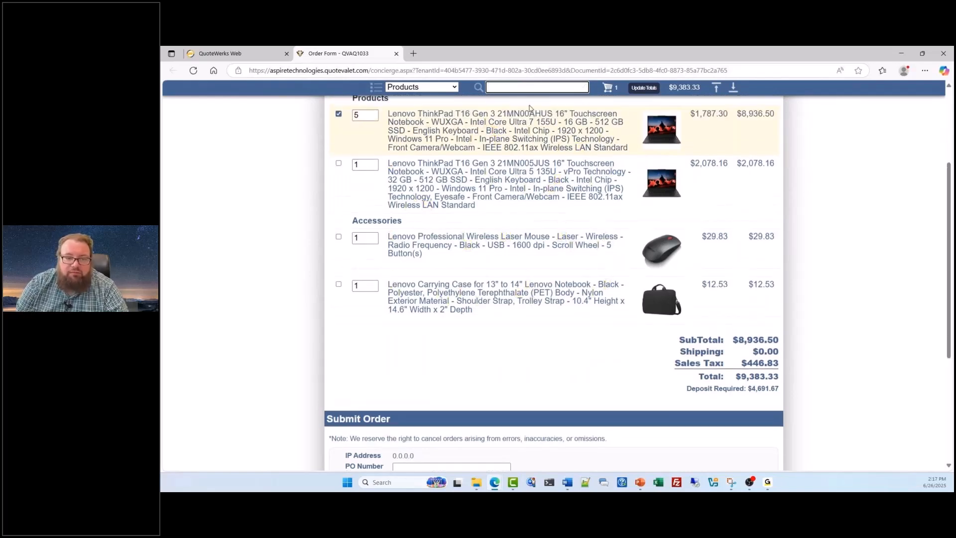
scroll(555, 381, "up", 3)
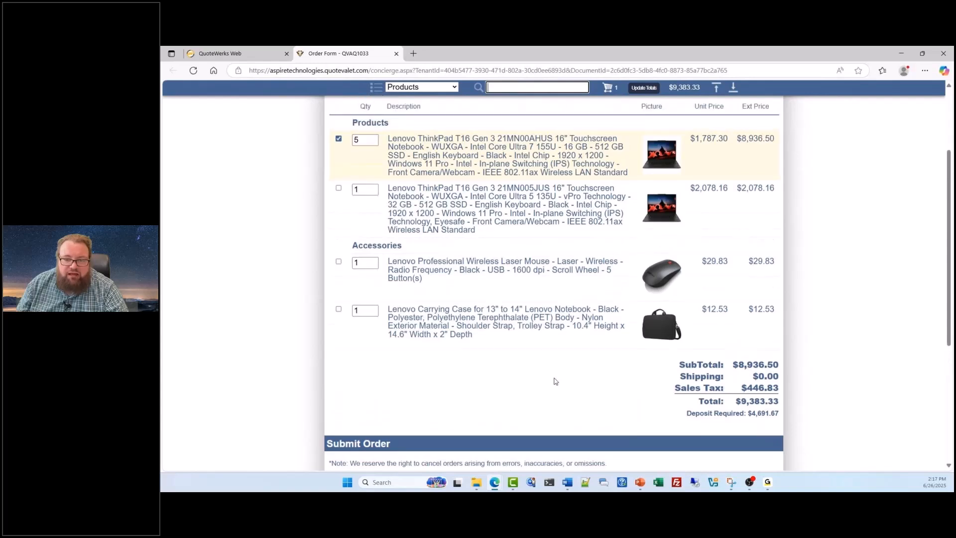
Step: Review the order cancellation note in the Submit Order section, then close the order form preview and the template-saved notice
scroll(535, 314, "down", 1)
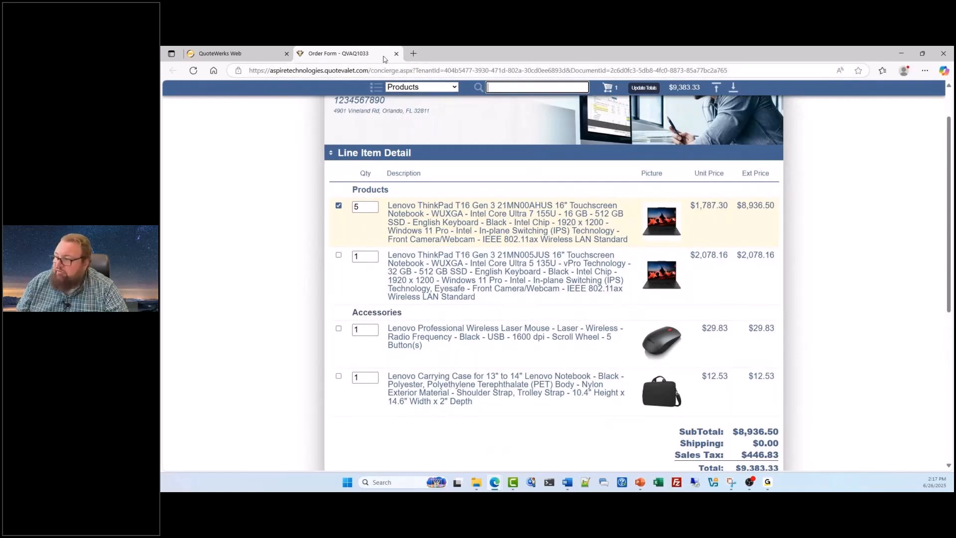
scroll(457, 194, "down", 5)
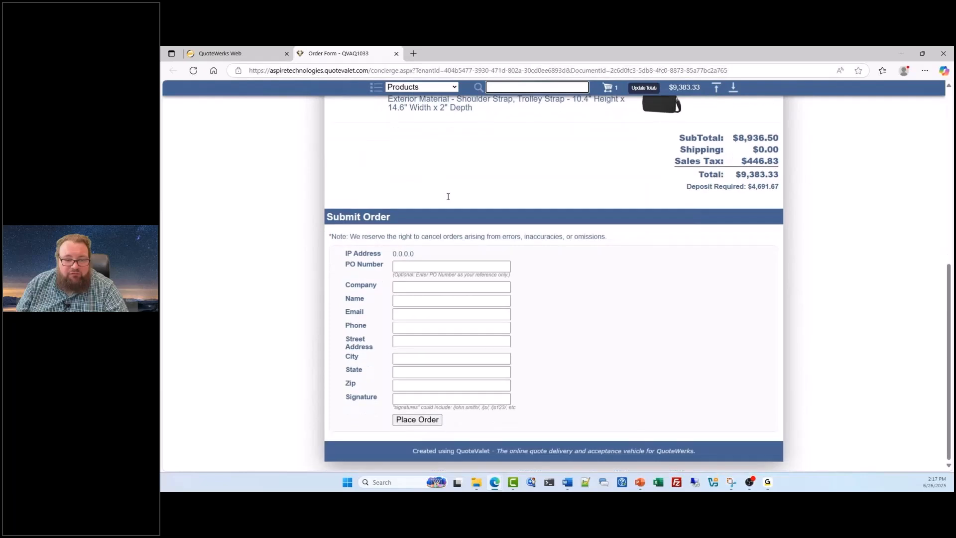
left_click_drag(335, 237, 586, 267)
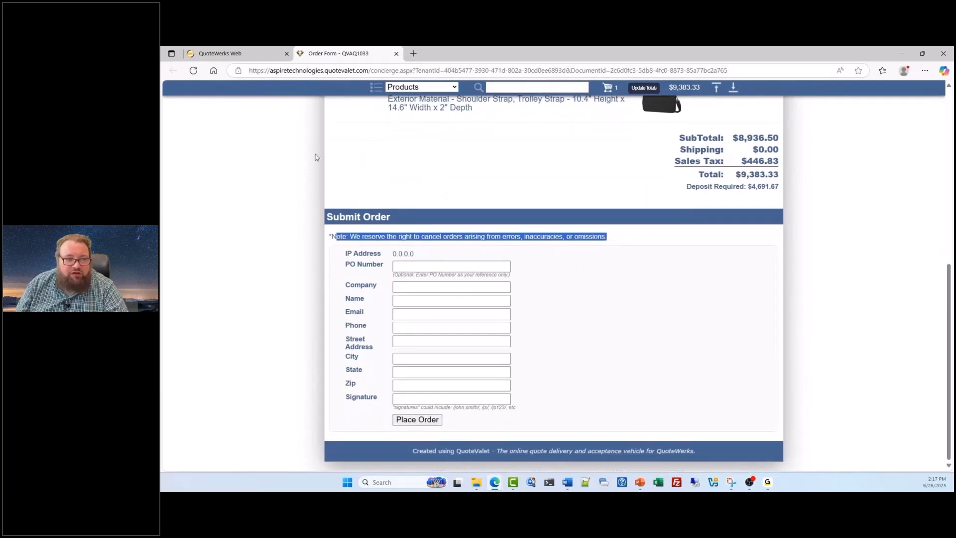
left_click(396, 54)
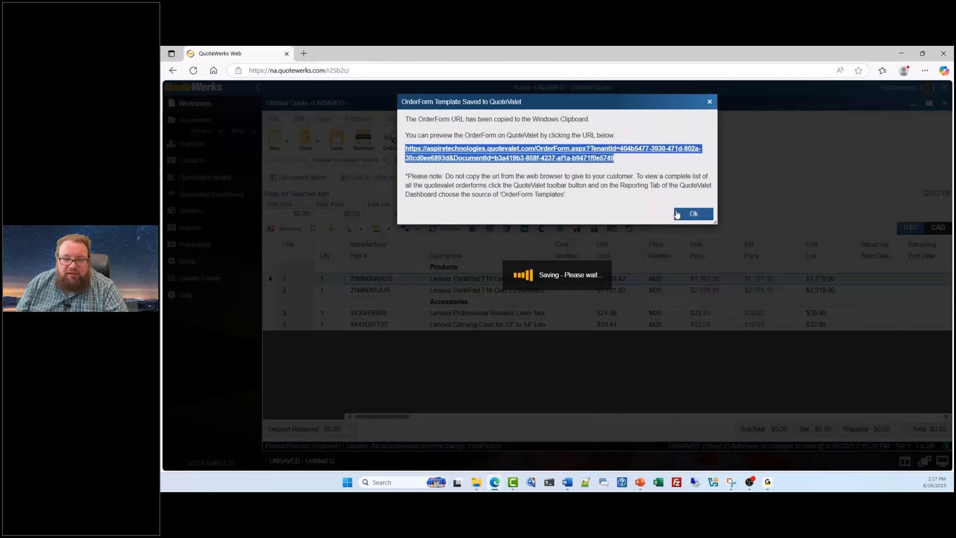
left_click(692, 215)
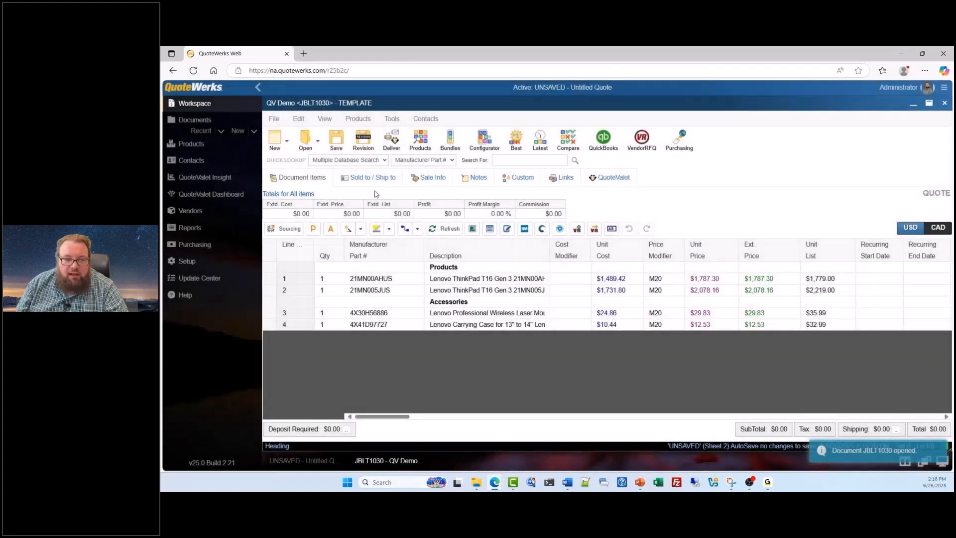
Step: From the QV Demo template's Sold to details, open the contact lookup and search by name for abc
left_click(374, 178)
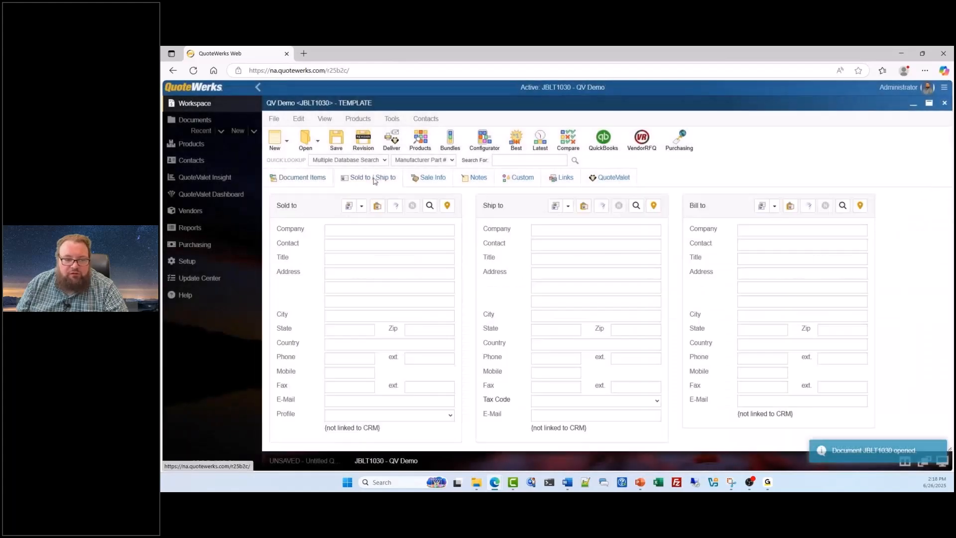
left_click(430, 206)
left_click(436, 126)
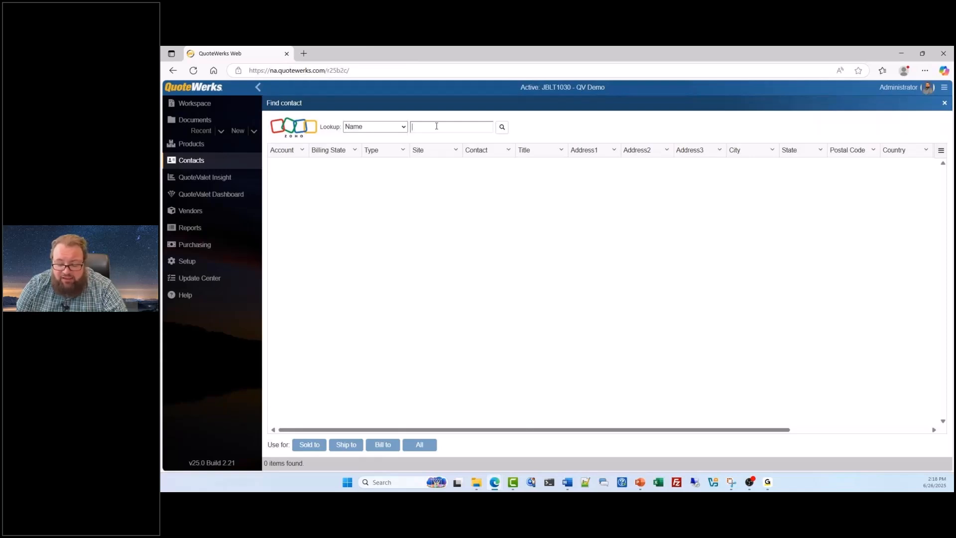
type("abc")
key("Return")
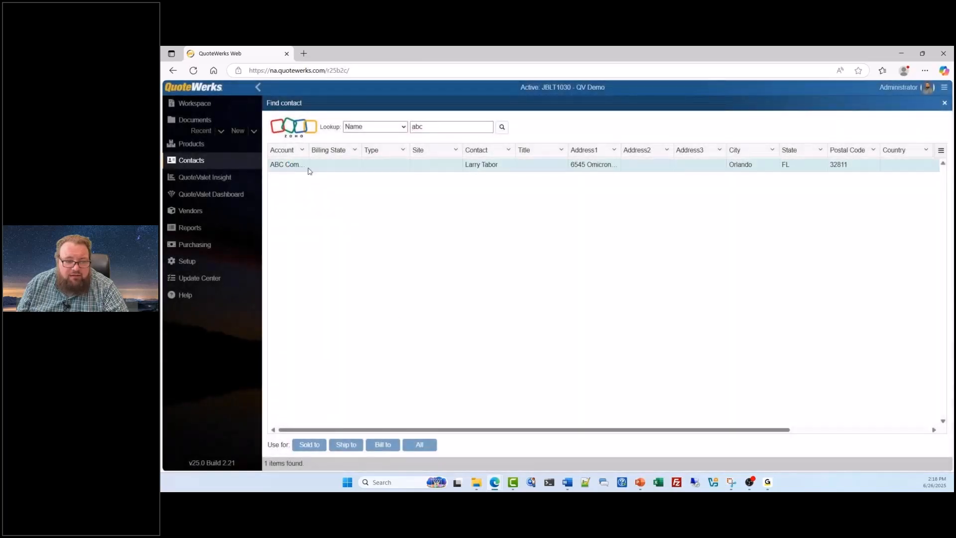
Step: Use the ABC Computers contact as the QV Demo template's Sold to customer and close the contact lookup
left_click(302, 166)
left_click(311, 446)
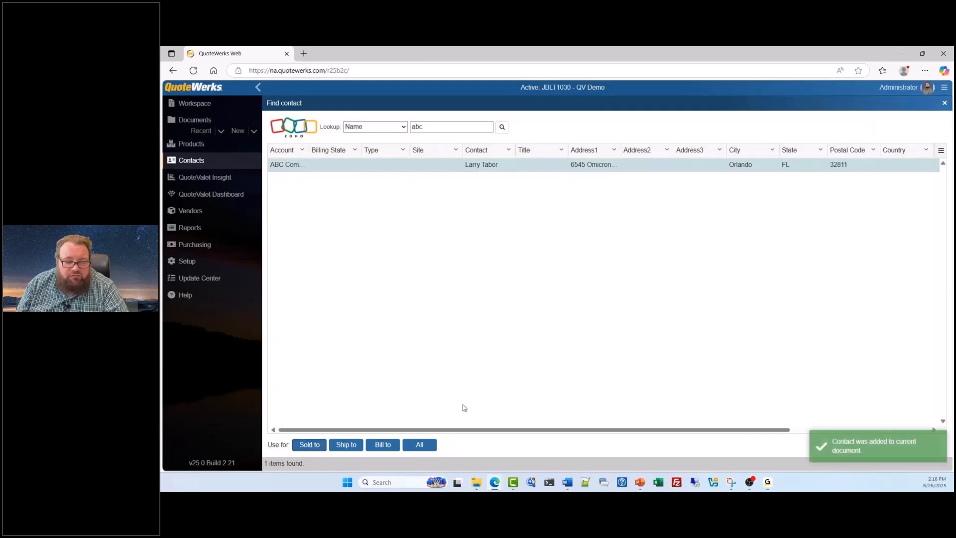
left_click(943, 104)
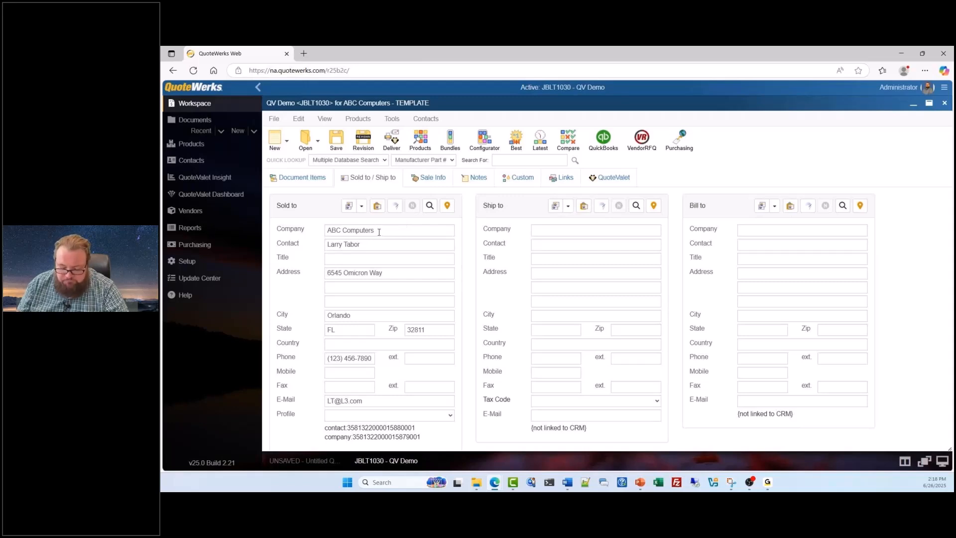
Step: Save the QV Demo template again as a QuoteValet order form and upload it to QuoteValet
left_click(324, 181)
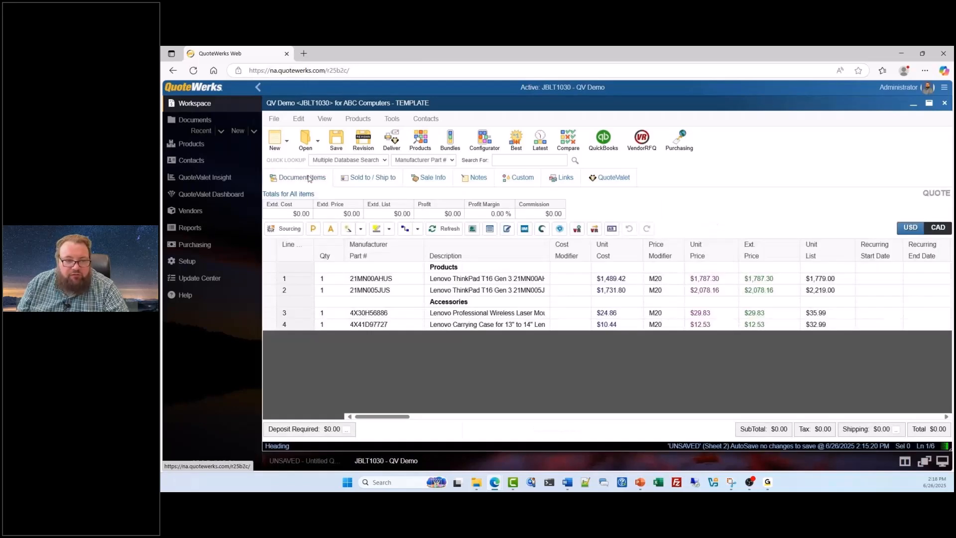
left_click(280, 120)
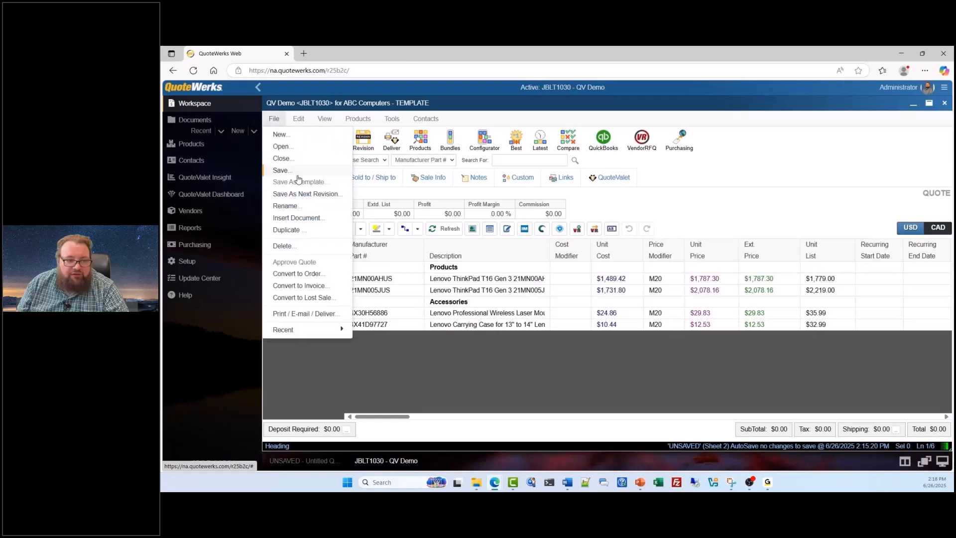
left_click(449, 118)
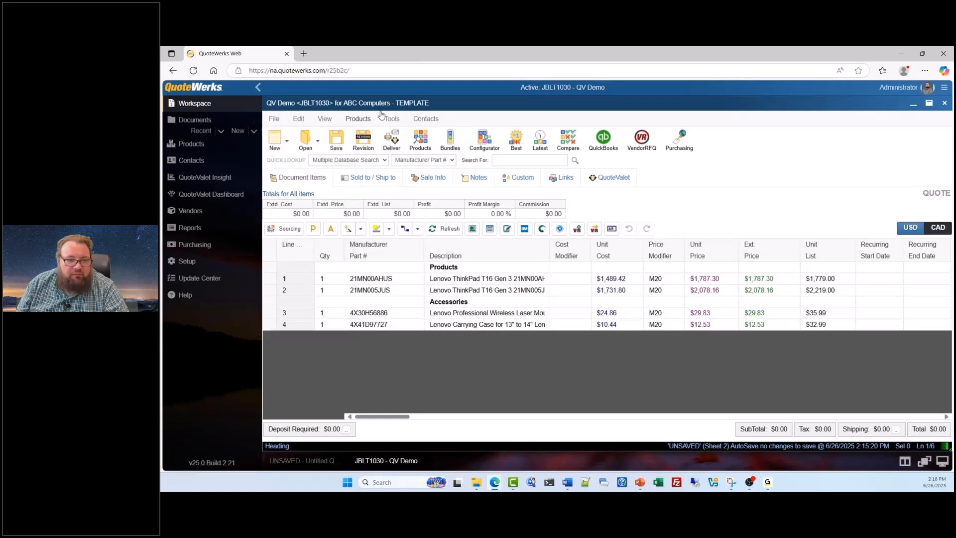
left_click(305, 121)
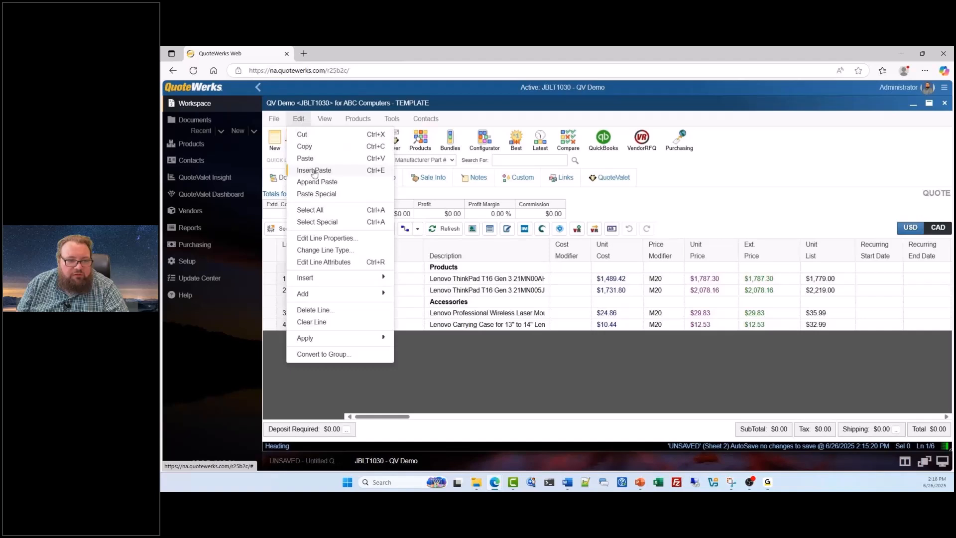
left_click(283, 123)
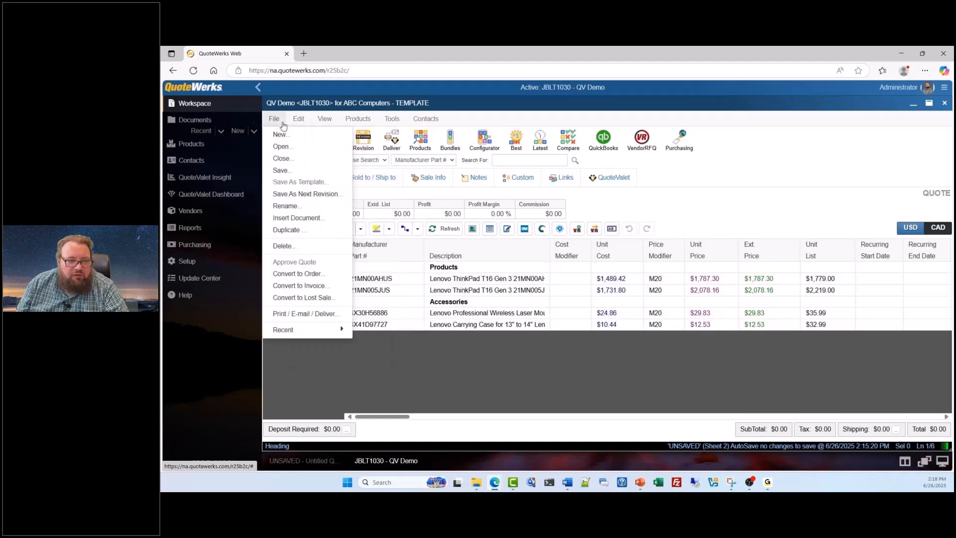
left_click(281, 175)
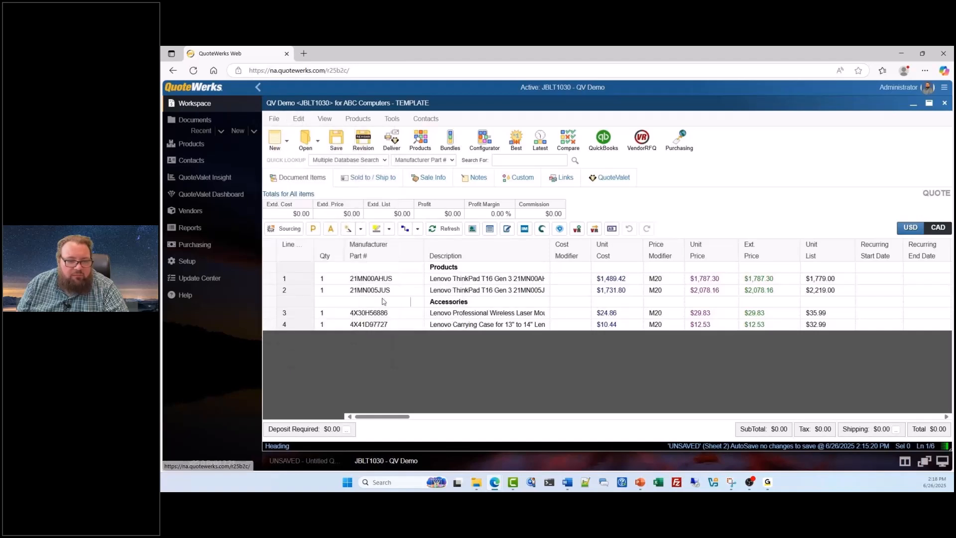
left_click(336, 140)
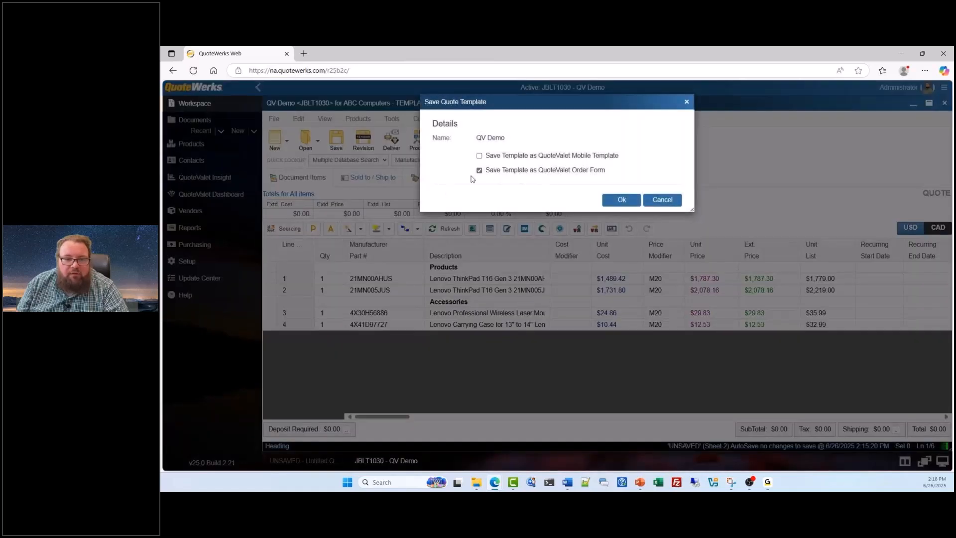
left_click(620, 201)
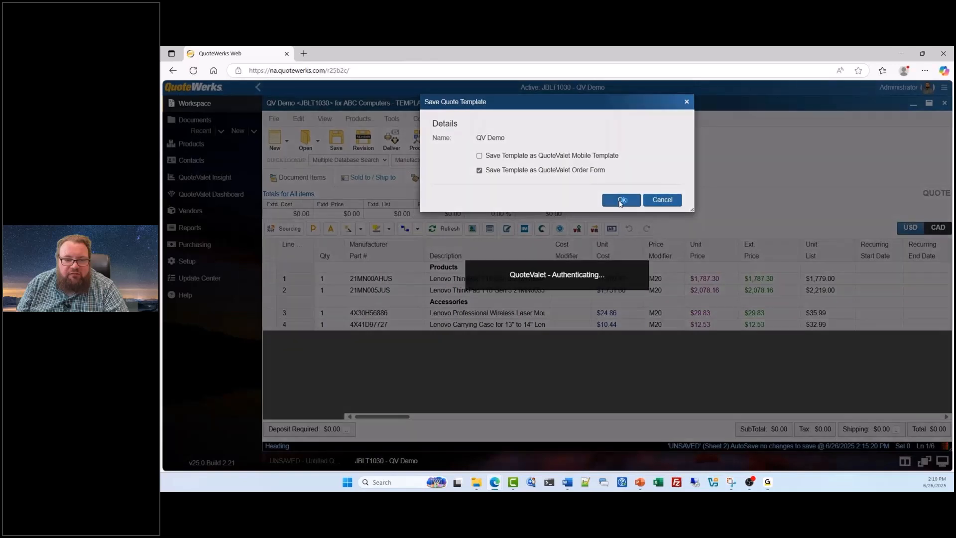
left_click(576, 236)
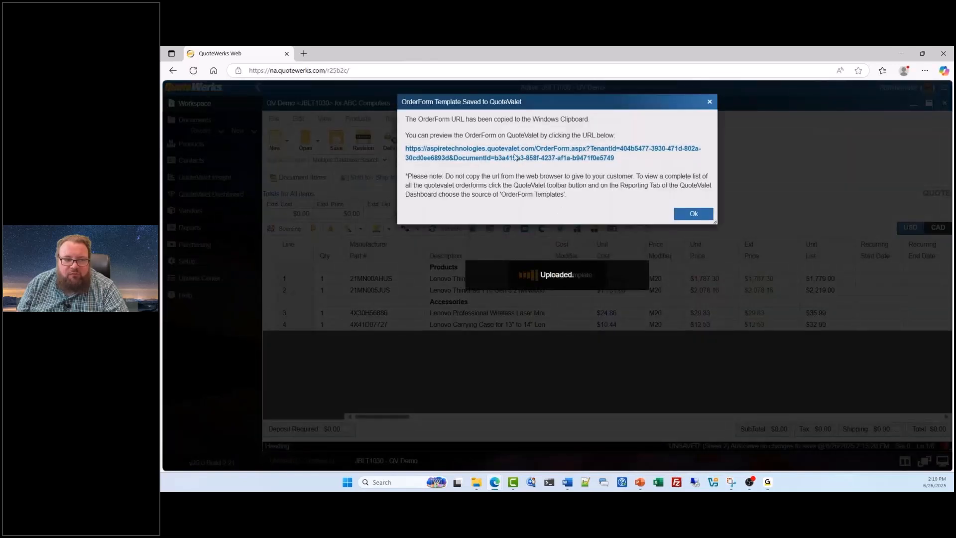
Step: Preview the saved order form, review the customer details in its Submit Order section, then close the preview and the template-saved notice
left_click(502, 158)
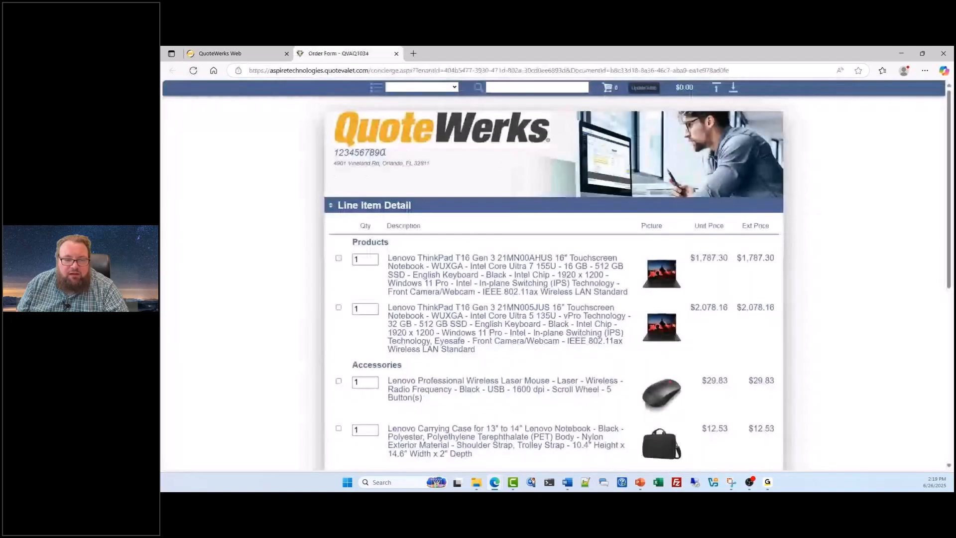
scroll(477, 264, "down", 10)
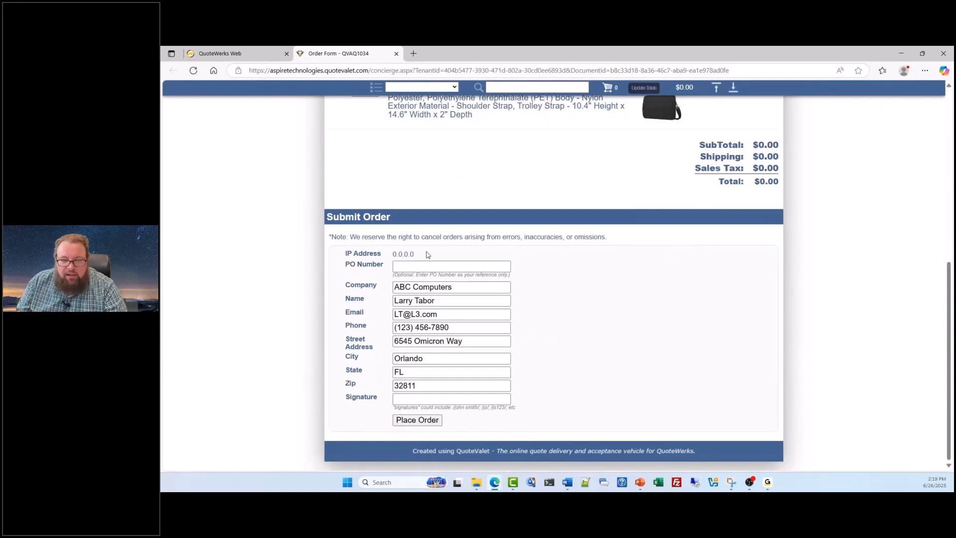
left_click(396, 54)
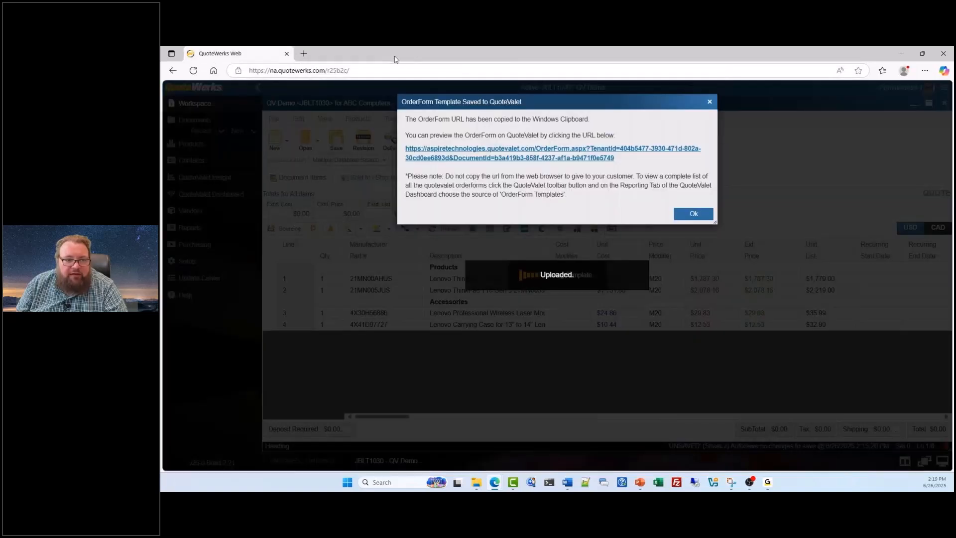
left_click(693, 212)
key("Return")
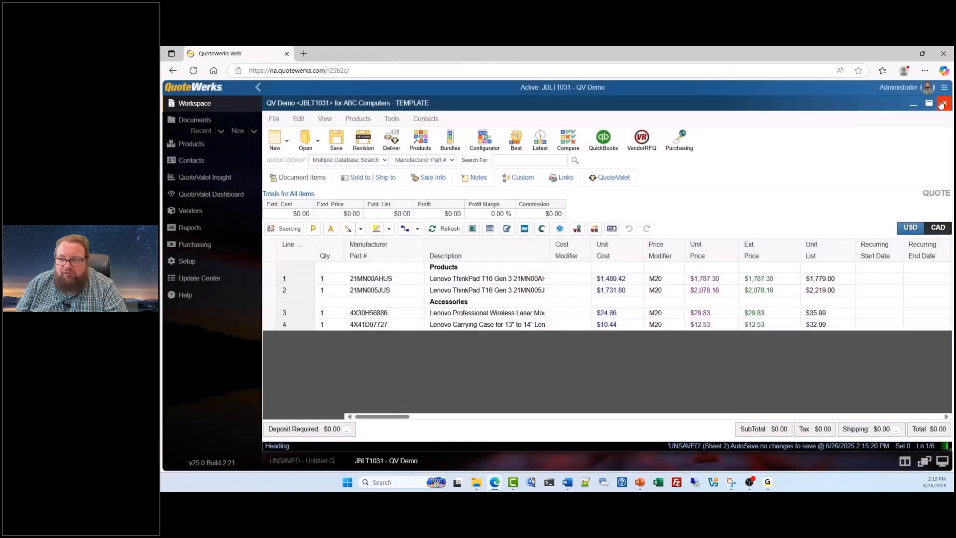
Step: Close the QV Demo template and the untitled quote, and start a new blank quote
left_click(941, 103)
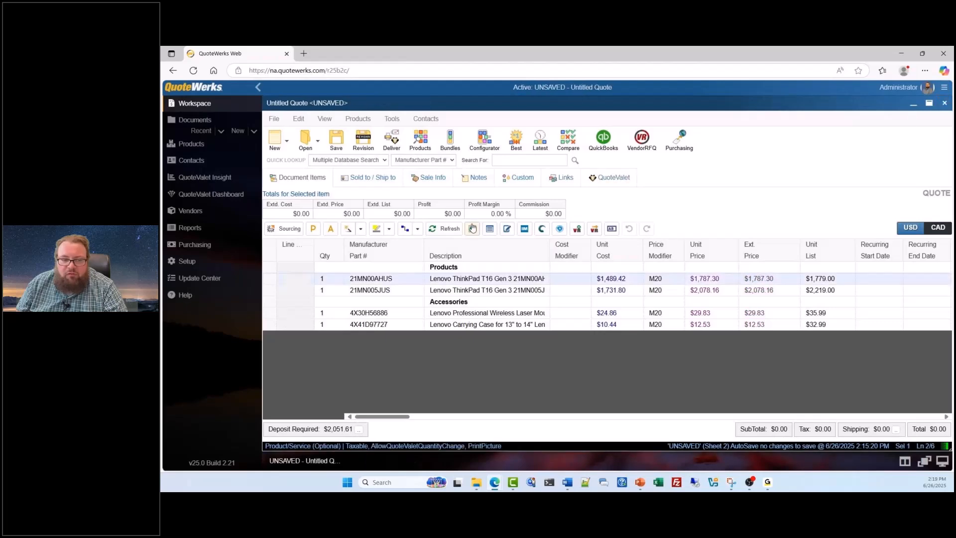
left_click(944, 103)
left_click(239, 131)
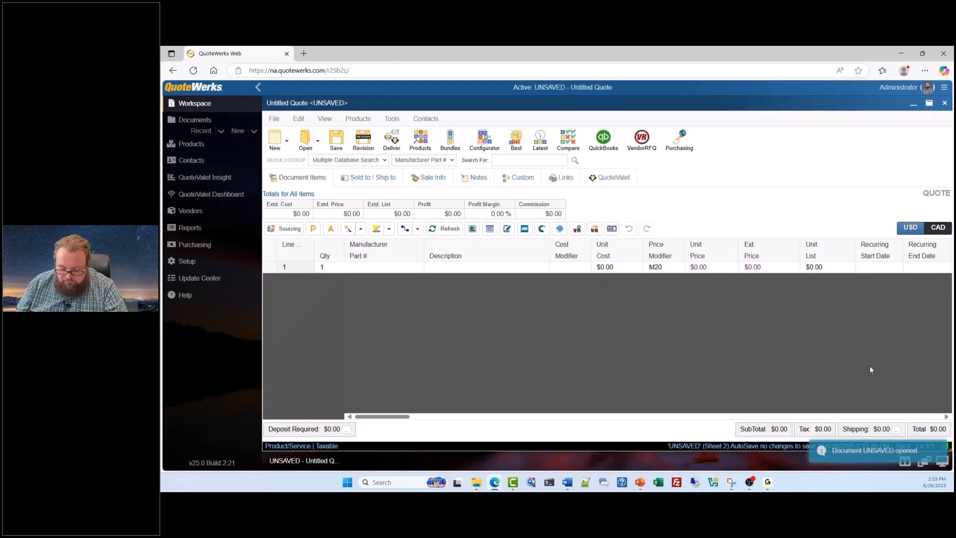
Step: Fill the new quote's Sold to details from the ABC Computers contact and return to the document items
left_click(369, 177)
left_click(430, 210)
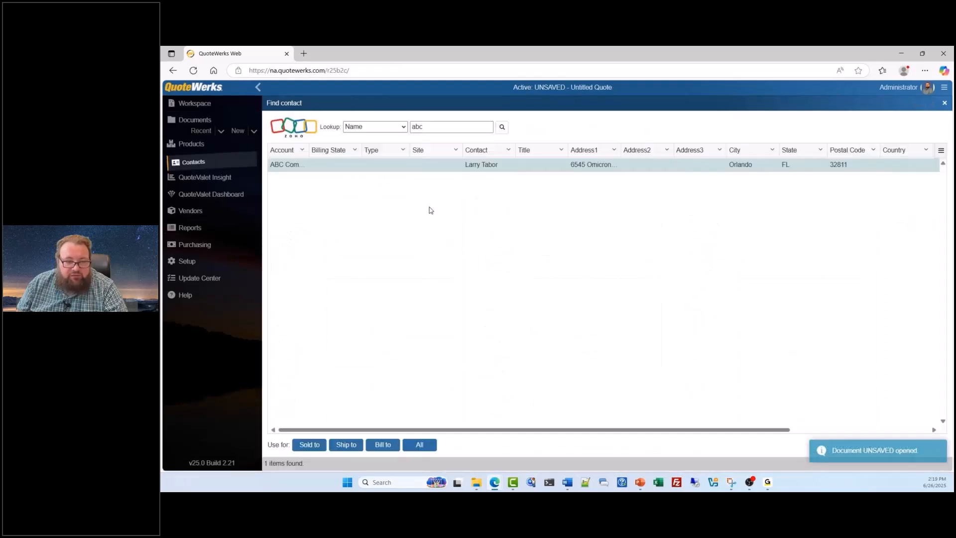
double_click(337, 164)
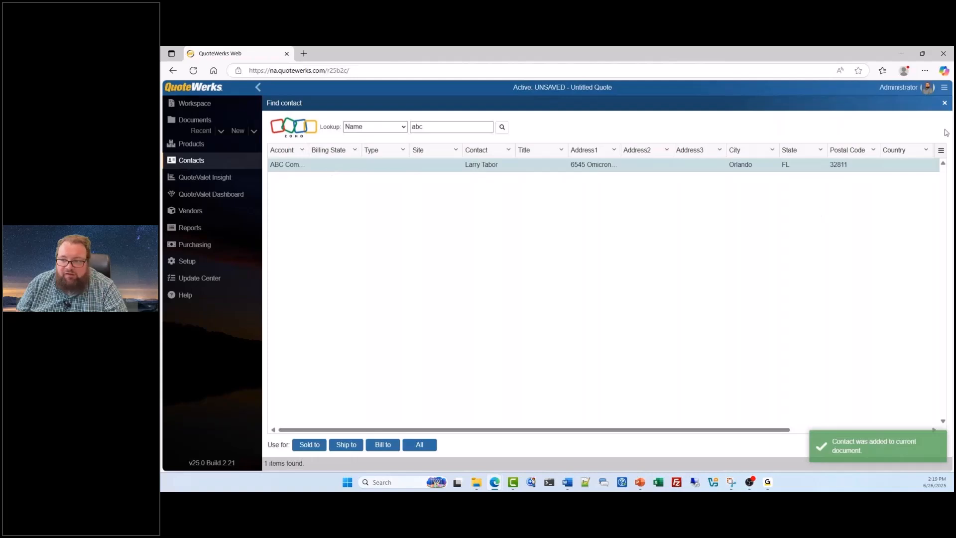
left_click(944, 103)
left_click(303, 184)
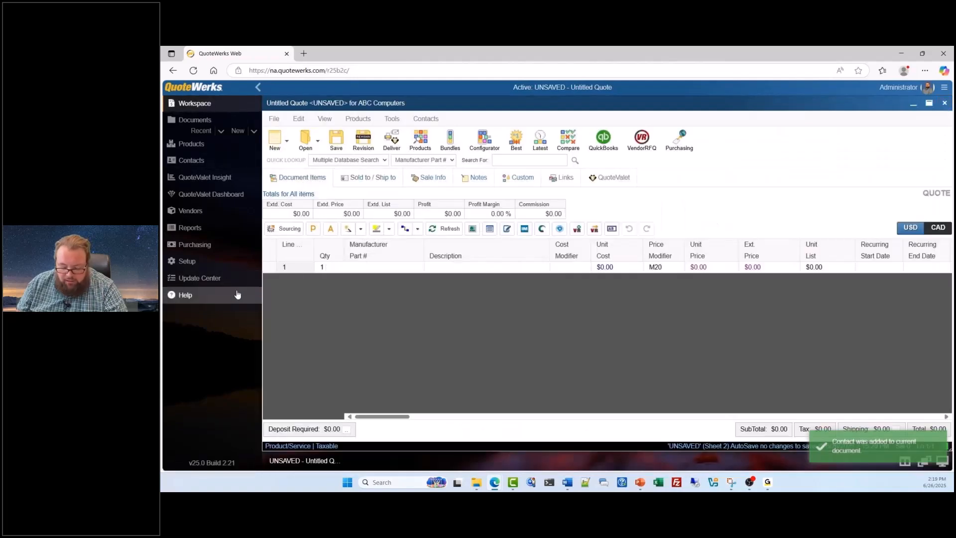
Step: Insert a section header named Special above the quote's first line
right_click(273, 268)
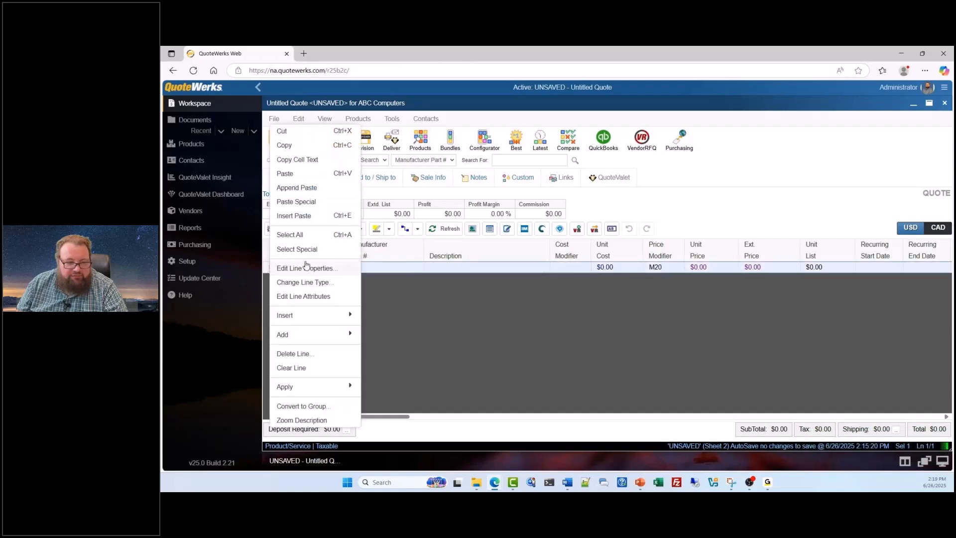
left_click(318, 314)
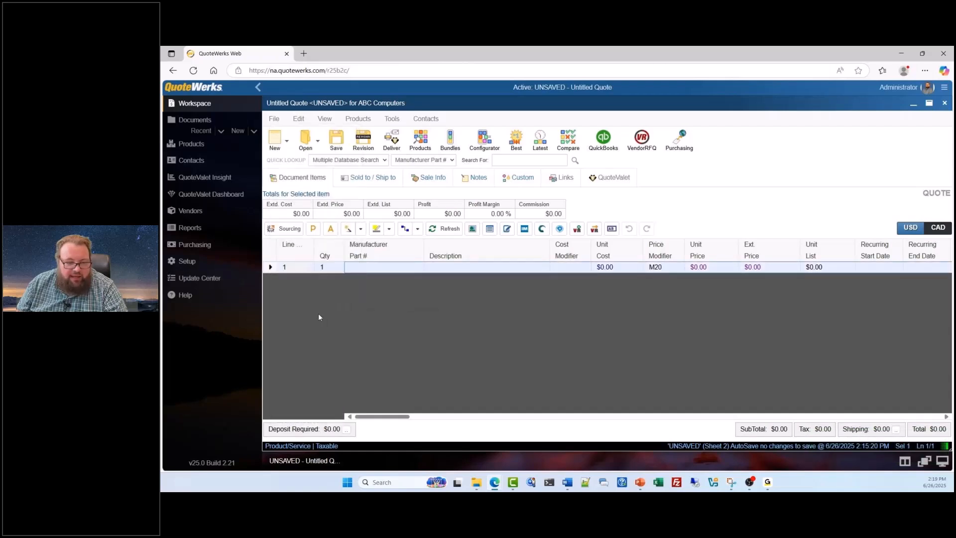
right_click(271, 271)
mouse_move(307, 321)
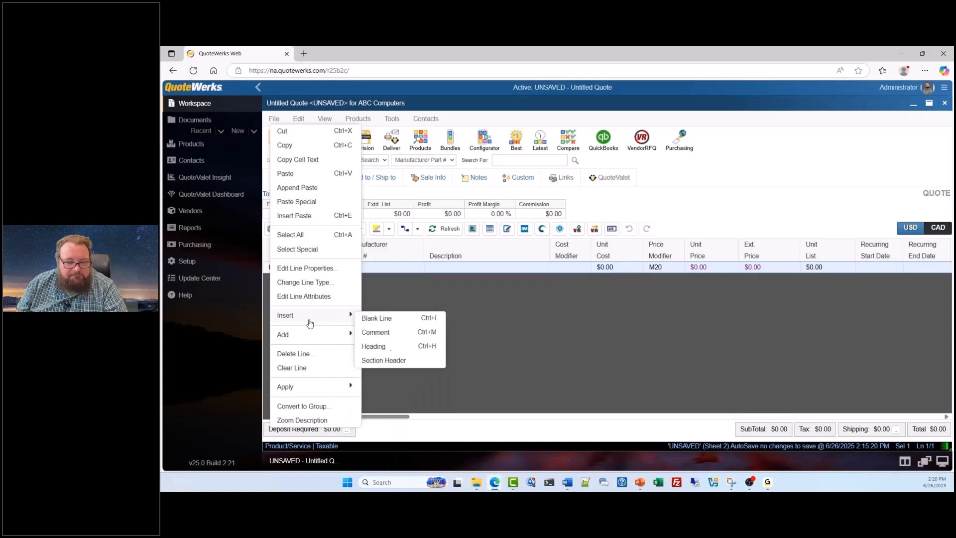
left_click(391, 361)
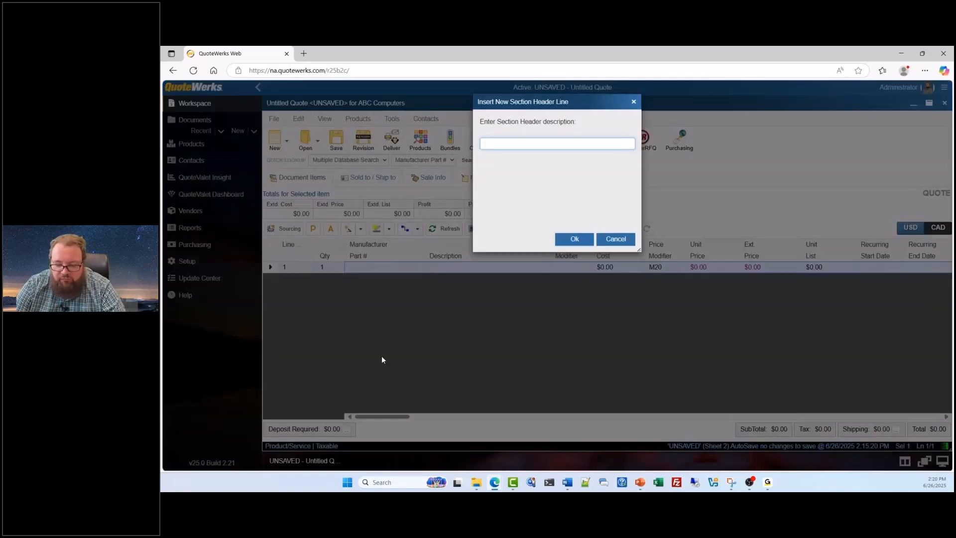
type("Special")
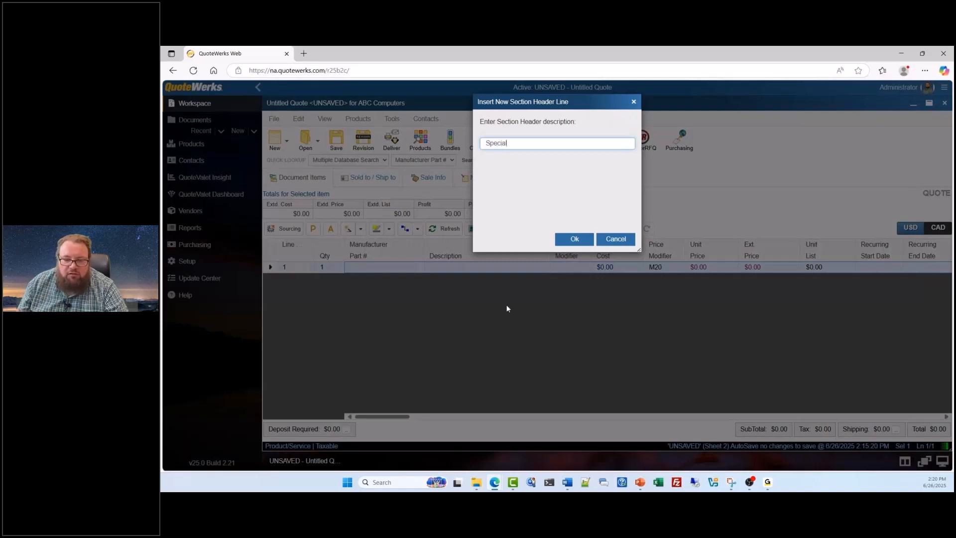
left_click(567, 246)
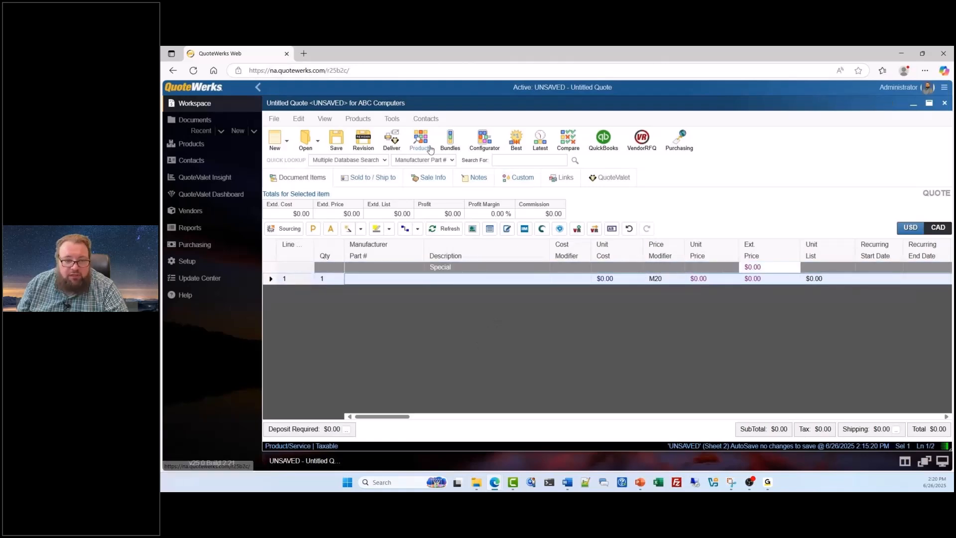
Step: Add one Cisco Catalyst C9200L-24P-4G Ethernet switch from the Demo Items database without optional items, and delete the empty product line above it
left_click(421, 141)
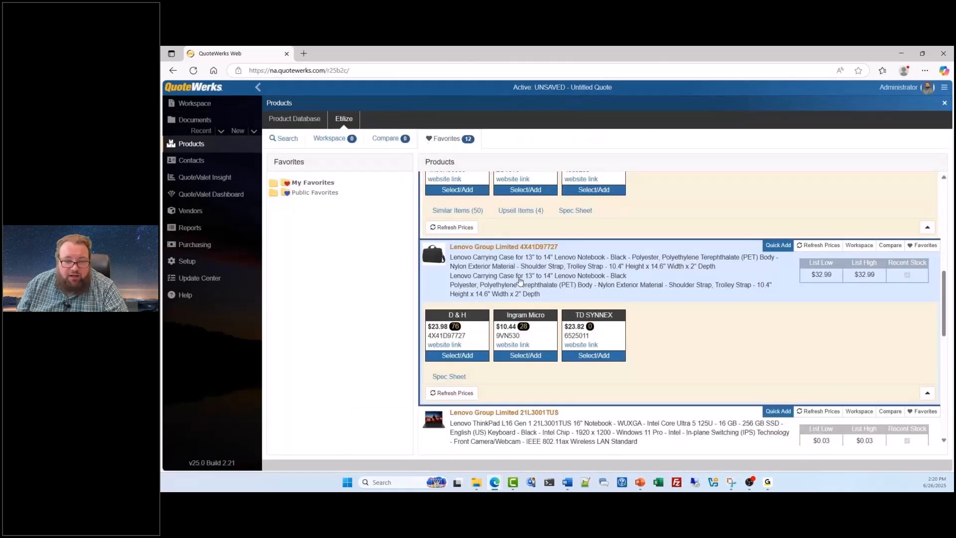
scroll(523, 284, "down", 10)
scroll(524, 285, "up", 15)
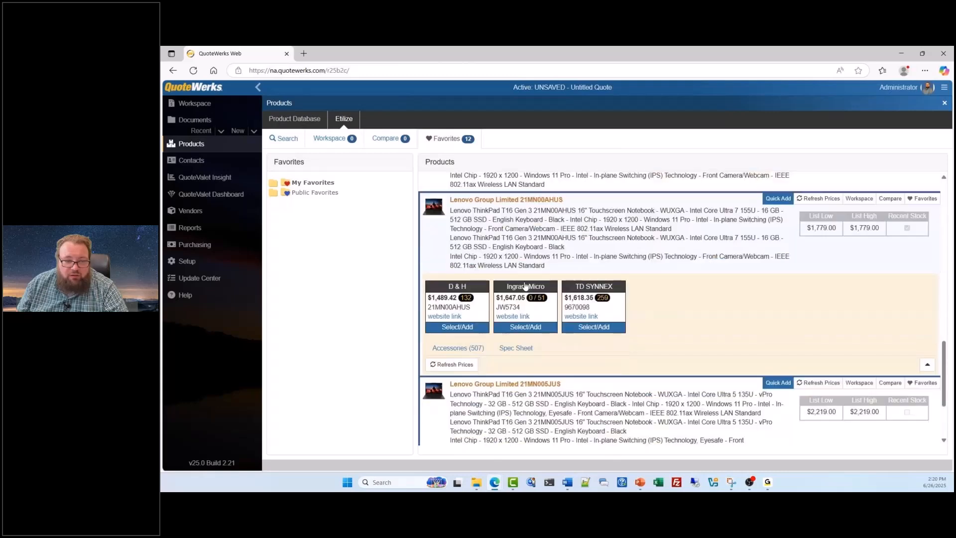
left_click(298, 119)
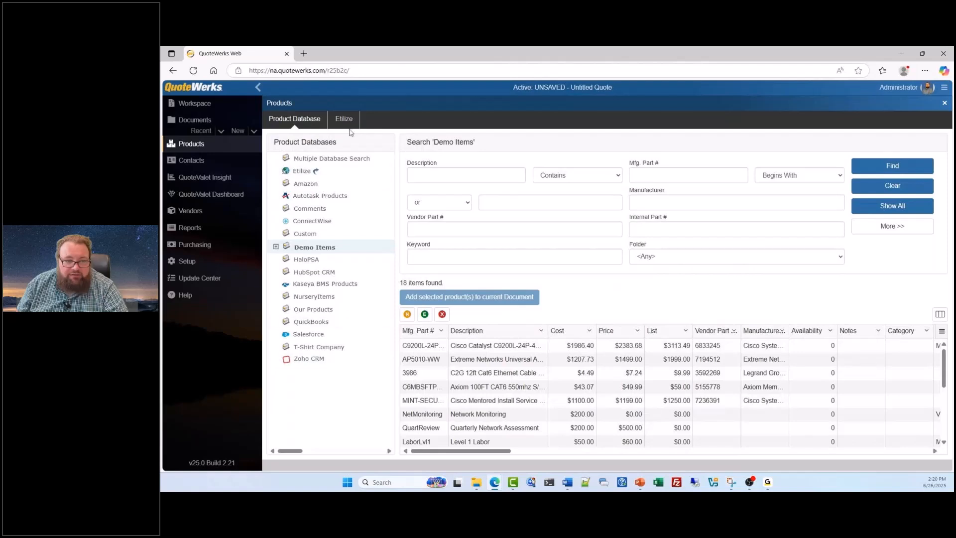
left_click(491, 346)
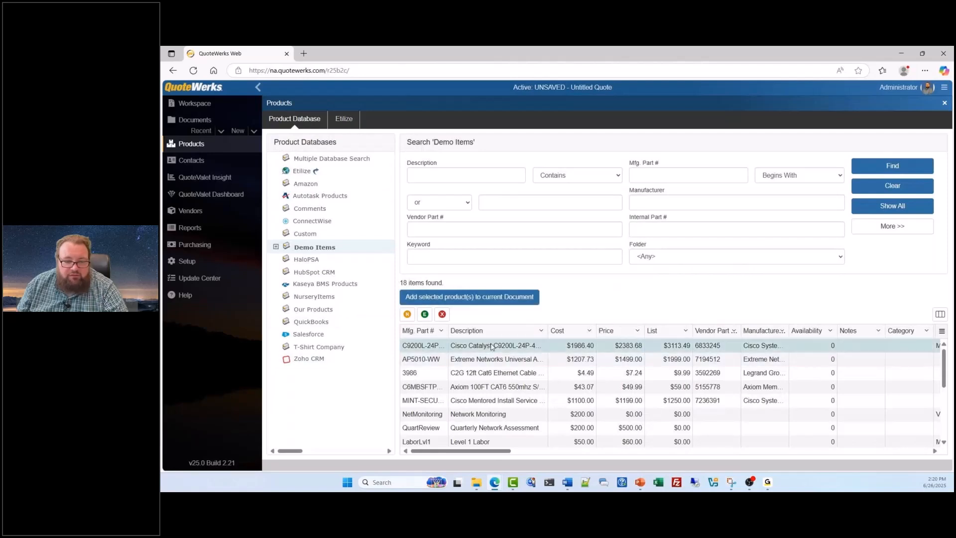
left_click(513, 297)
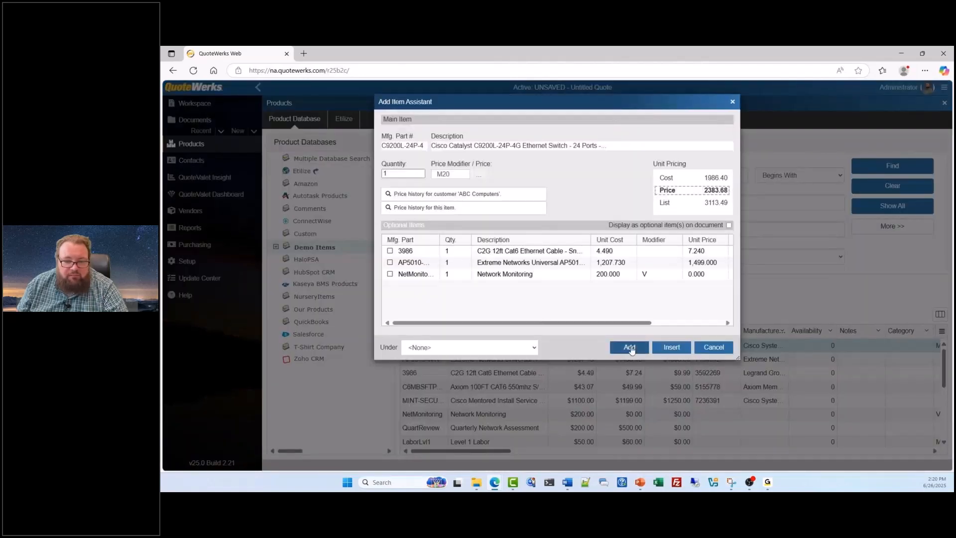
left_click(630, 347)
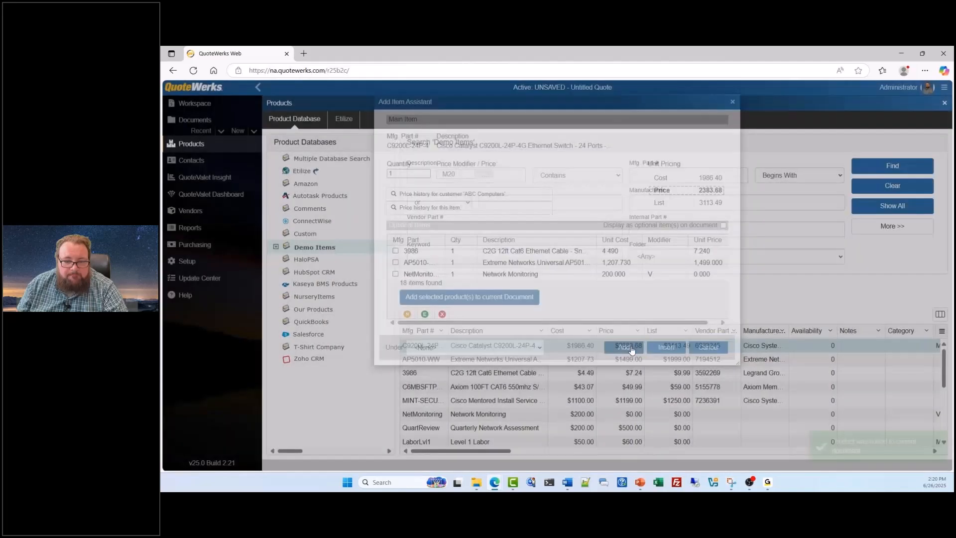
left_click(945, 102)
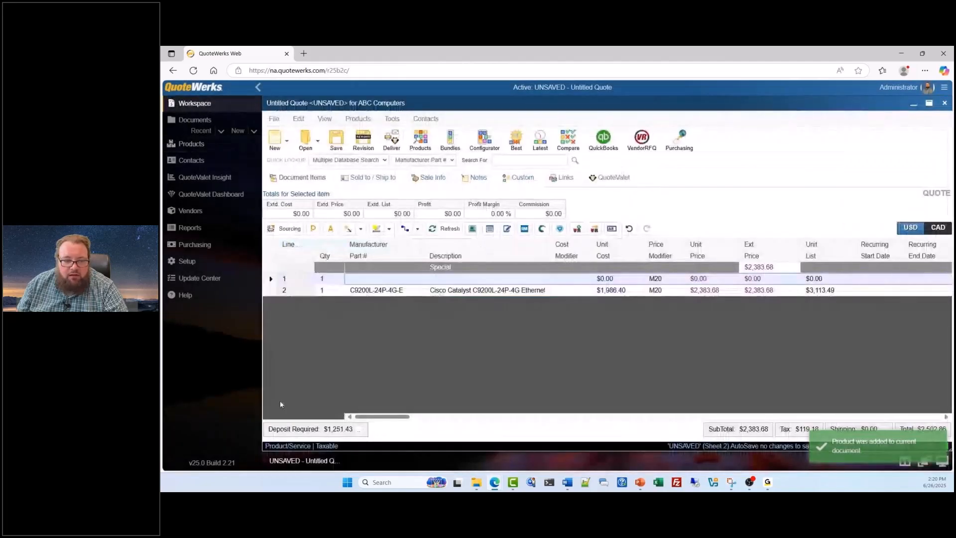
right_click(273, 281)
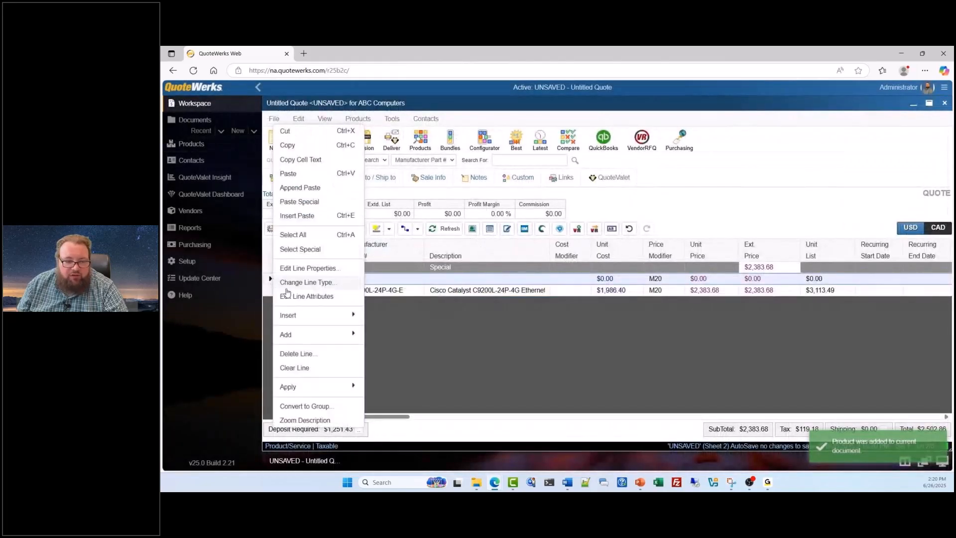
left_click(306, 354)
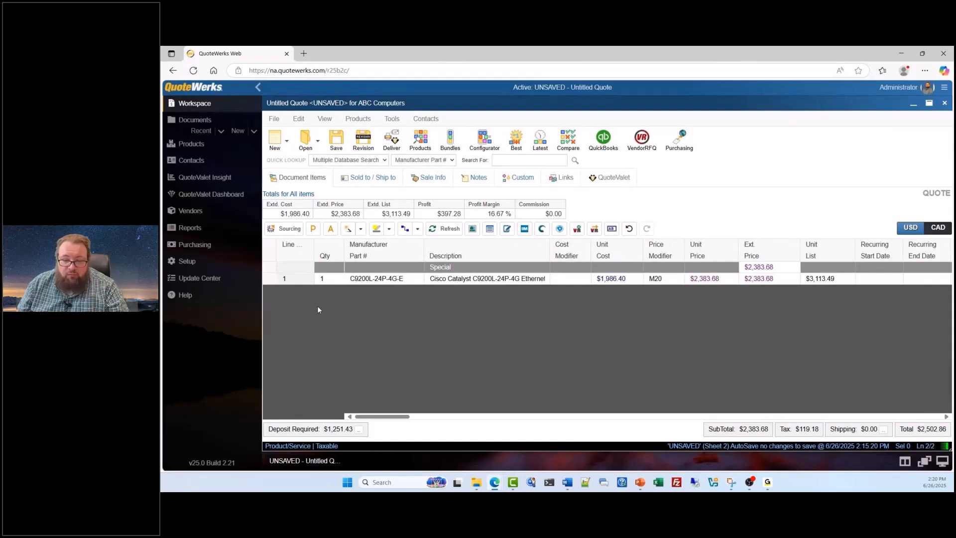
Step: Add a 20% discount line below the Cisco Catalyst switch in the Special section
left_click(277, 282)
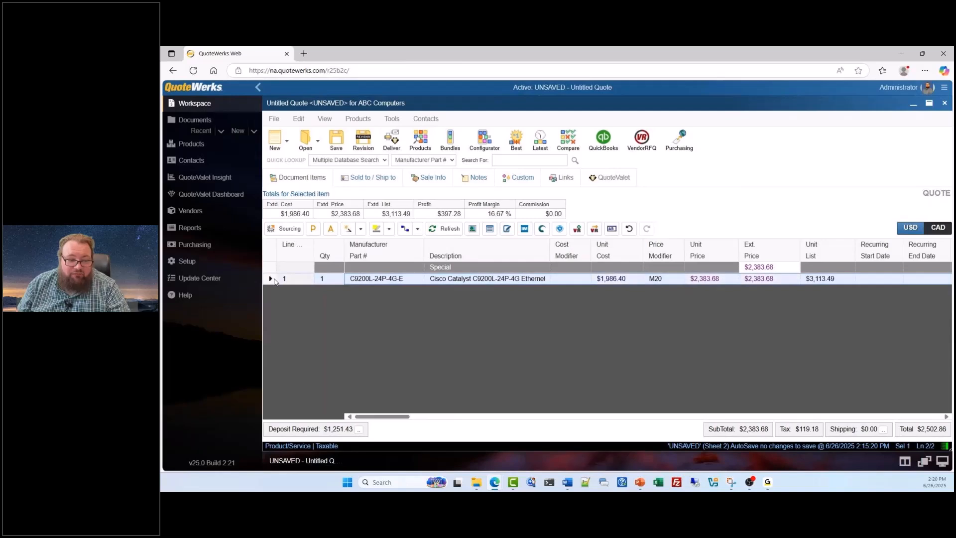
right_click(274, 282)
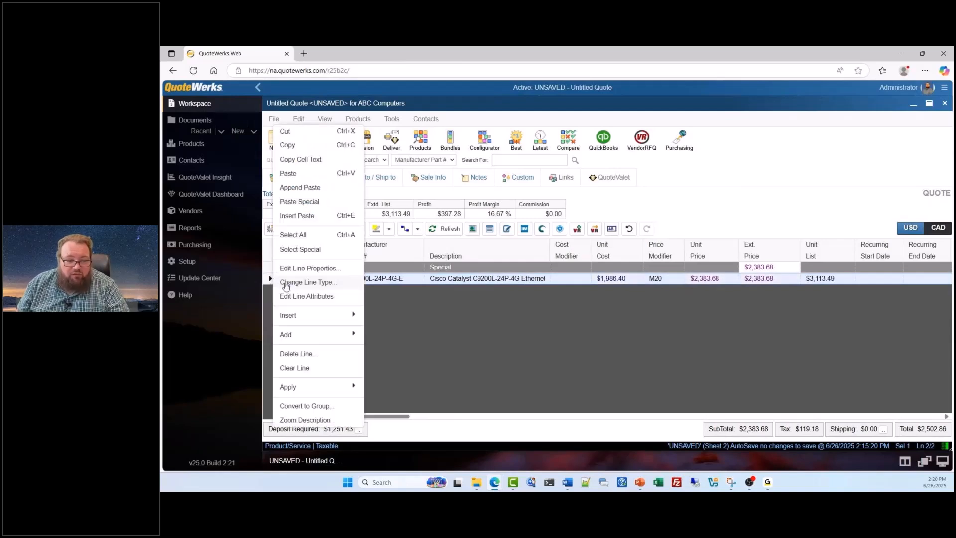
mouse_move(322, 338)
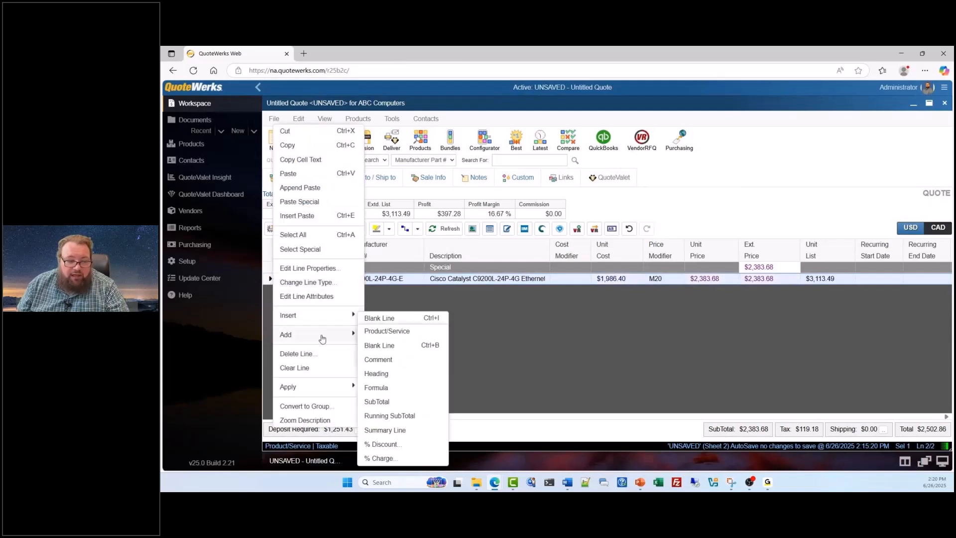
left_click(395, 444)
key("BackSpace")
left_click(568, 233)
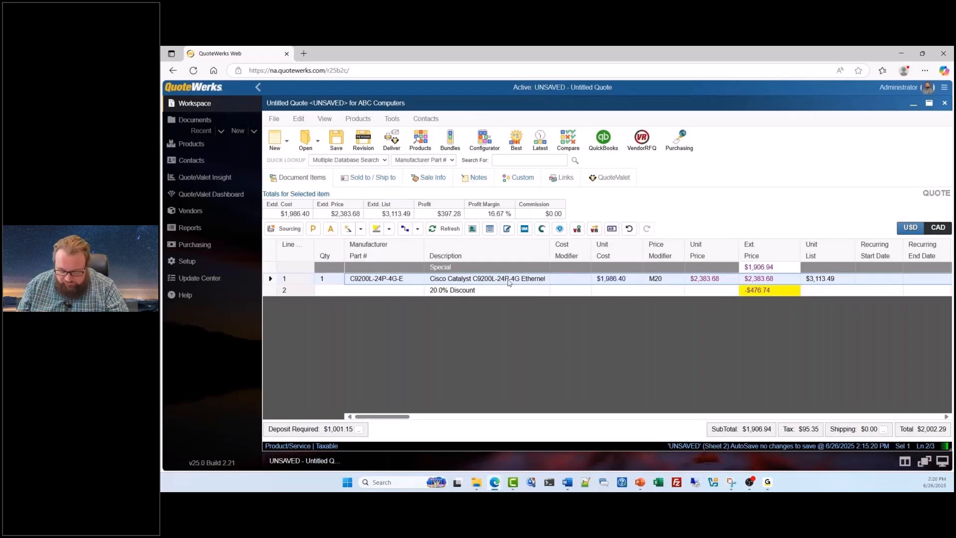
left_click(307, 292)
left_click(608, 279)
left_click(643, 311)
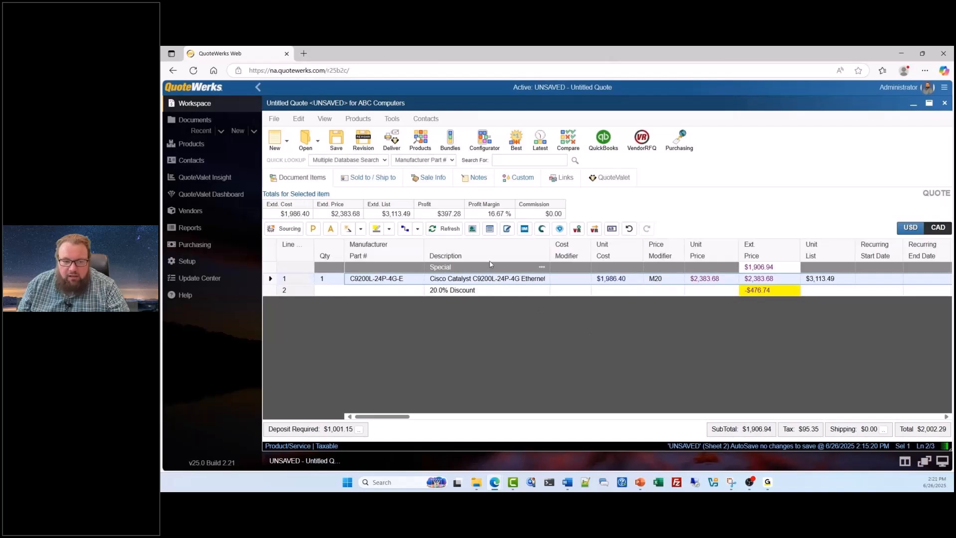
Step: Set the quote's expiration date to 07/03/2025 in the sale information and return to the document items
left_click(428, 178)
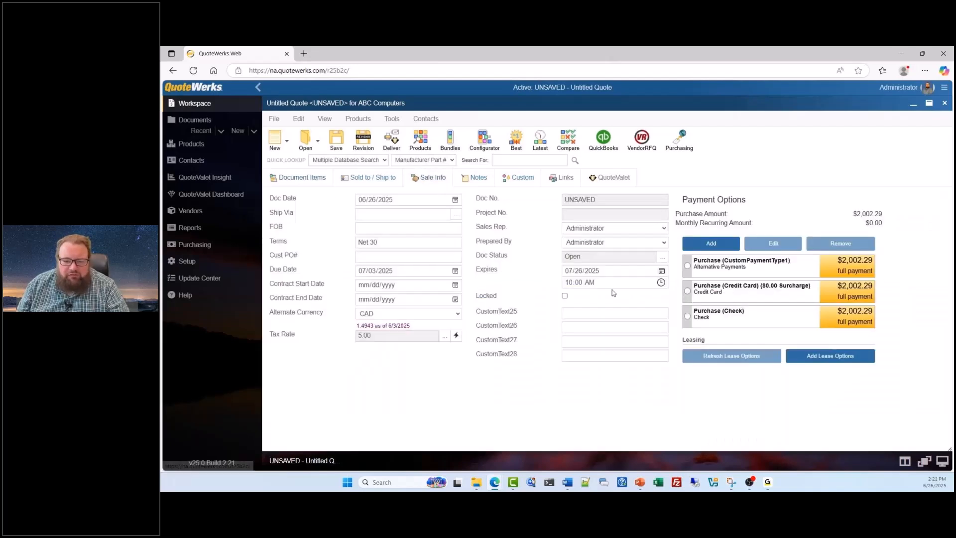
left_click(663, 272)
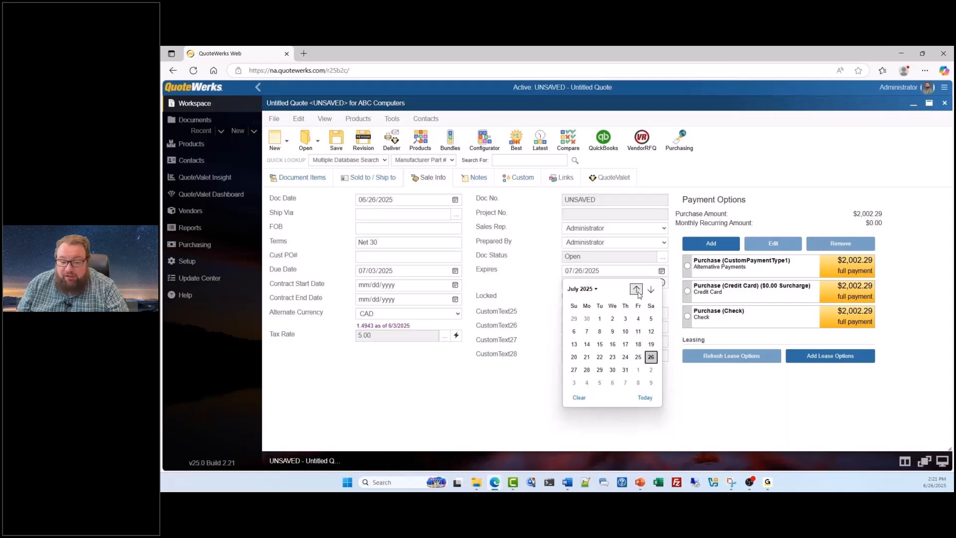
left_click(625, 319)
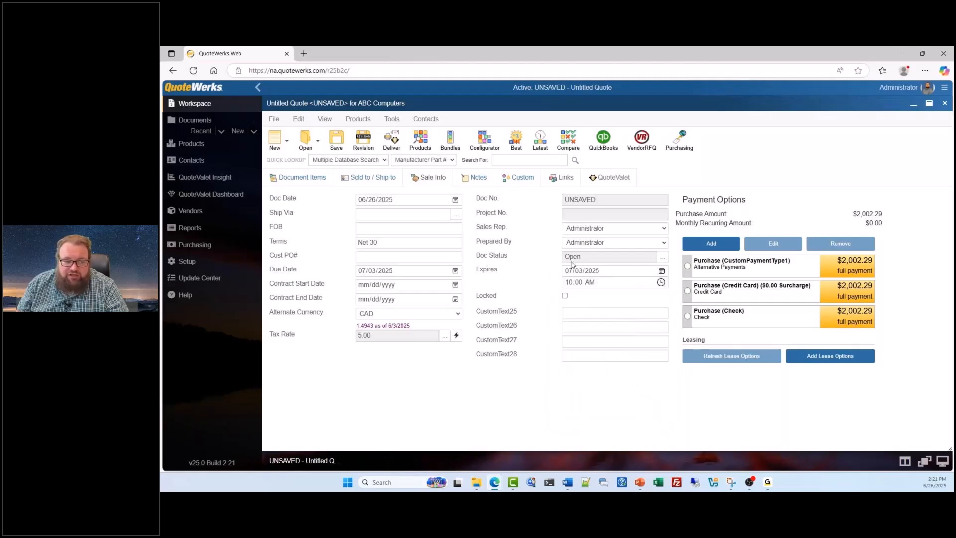
left_click(298, 177)
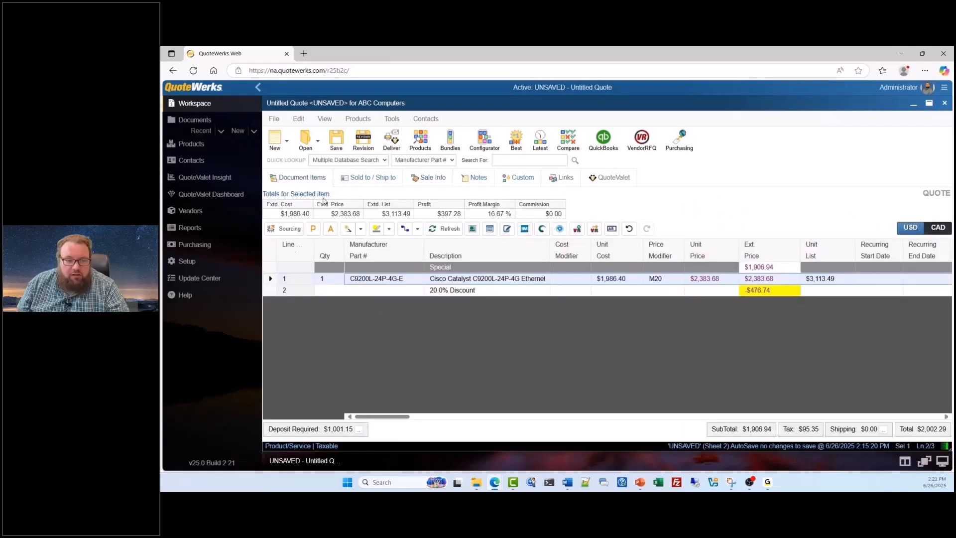
left_click(365, 181)
left_click(291, 178)
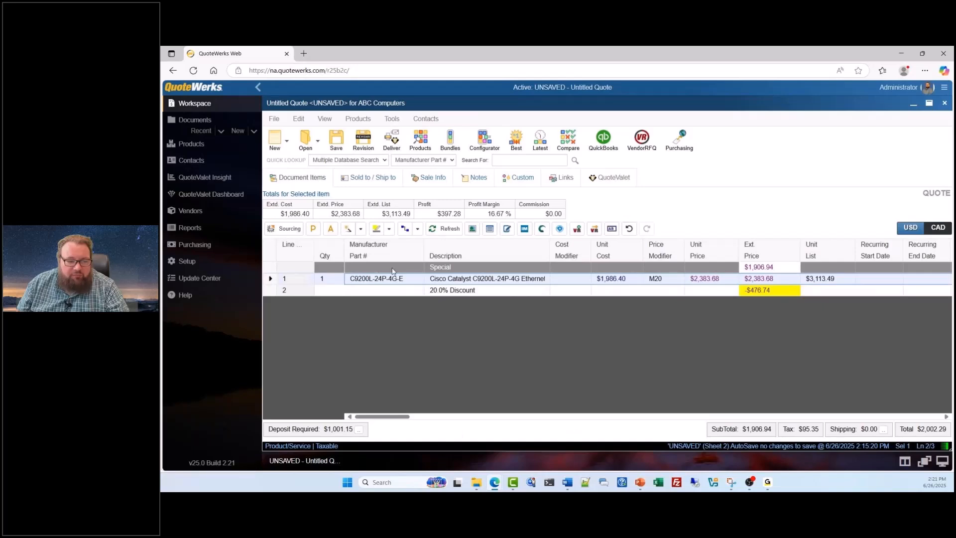
Step: Save the quote as a QuoteValet order form template named Summer Special with the *[S]OrderForm layout and Administrator receiving order notifications
left_click(274, 118)
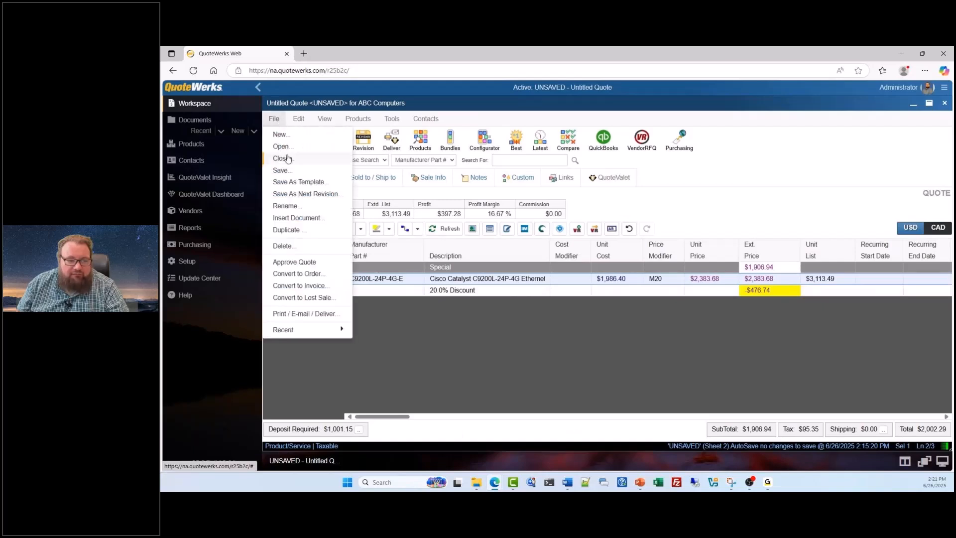
left_click(291, 182)
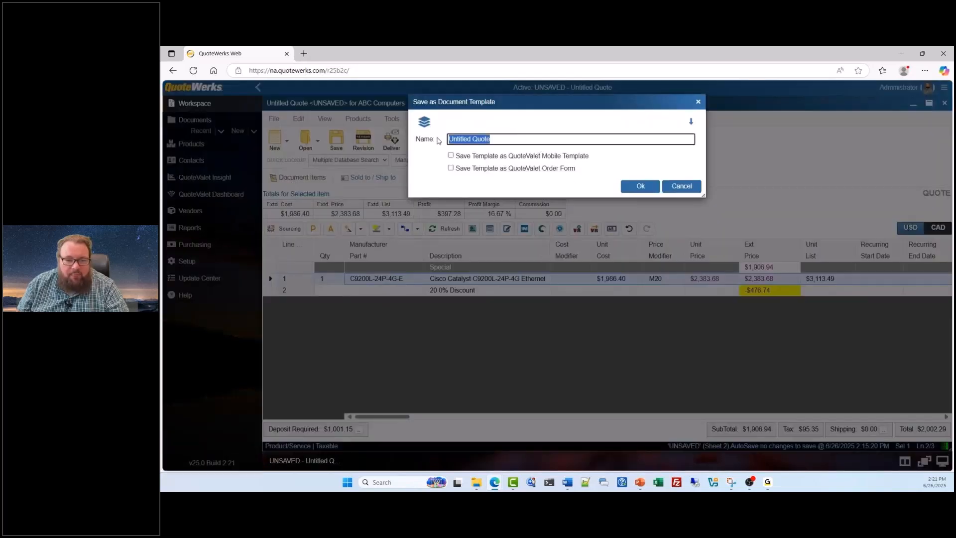
type("Su")
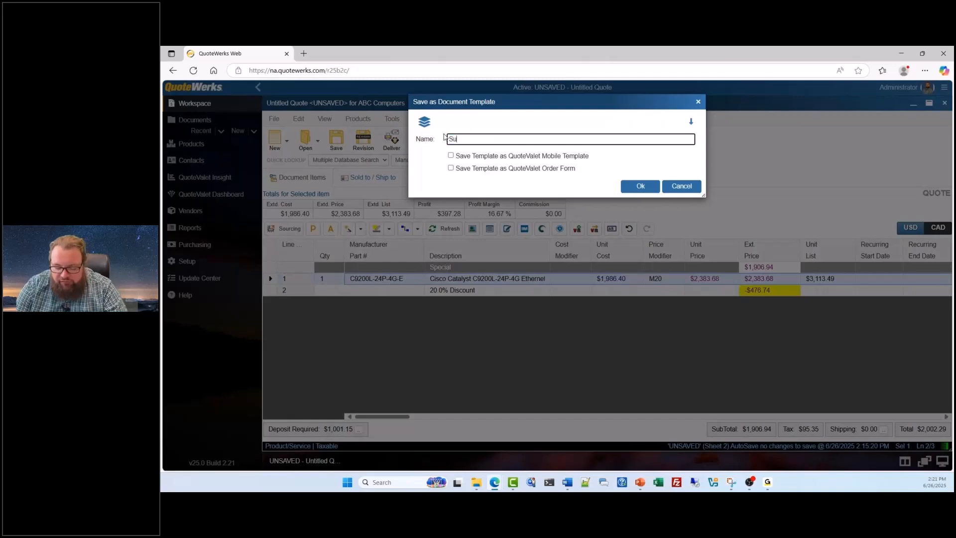
type("mmer Special")
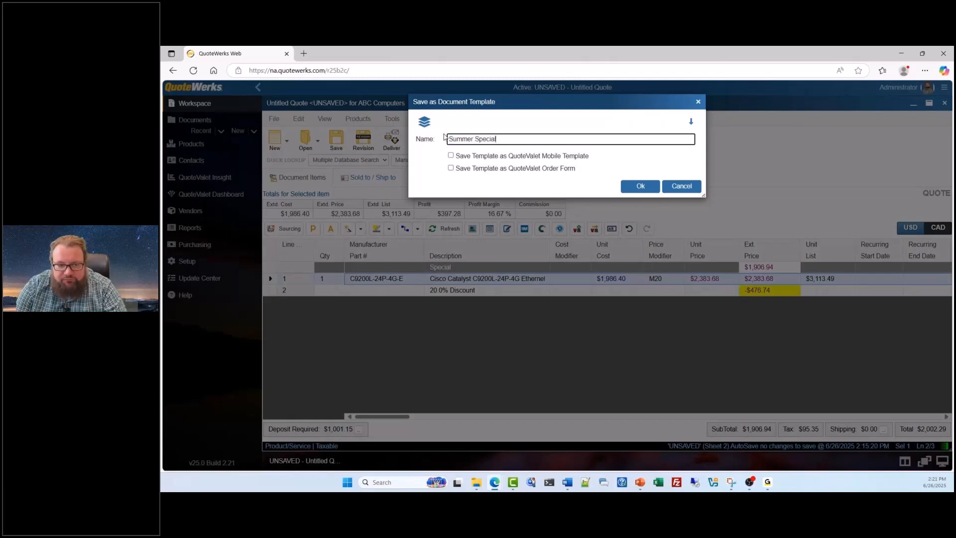
left_click(450, 169)
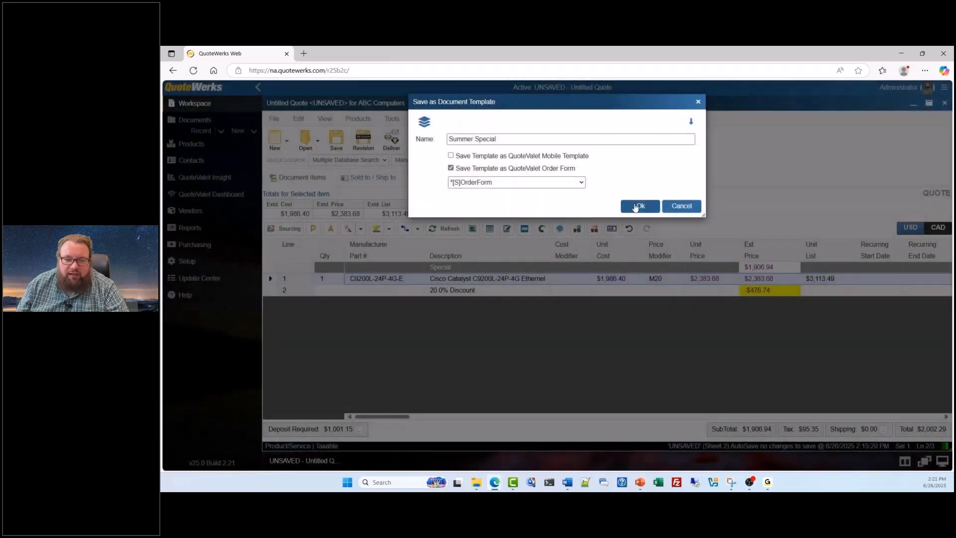
left_click(635, 205)
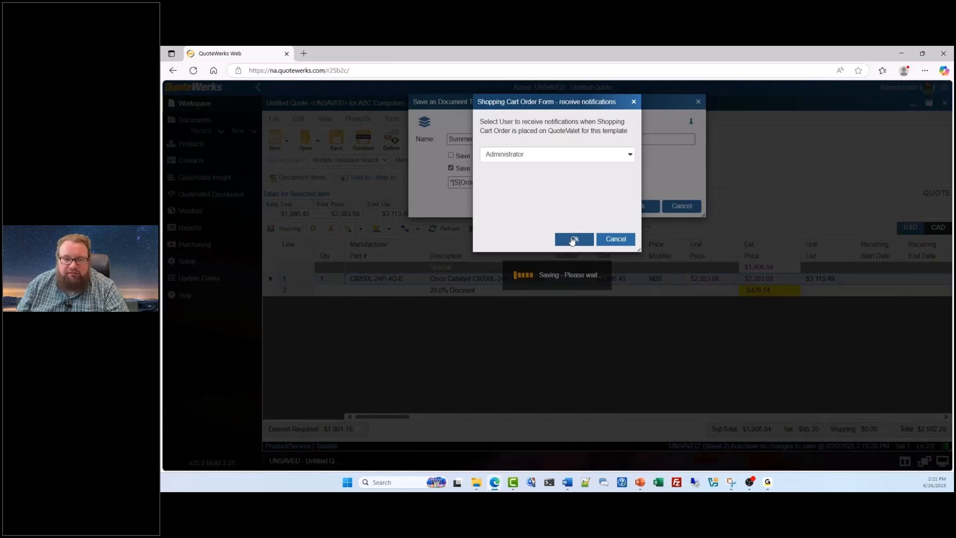
left_click(573, 239)
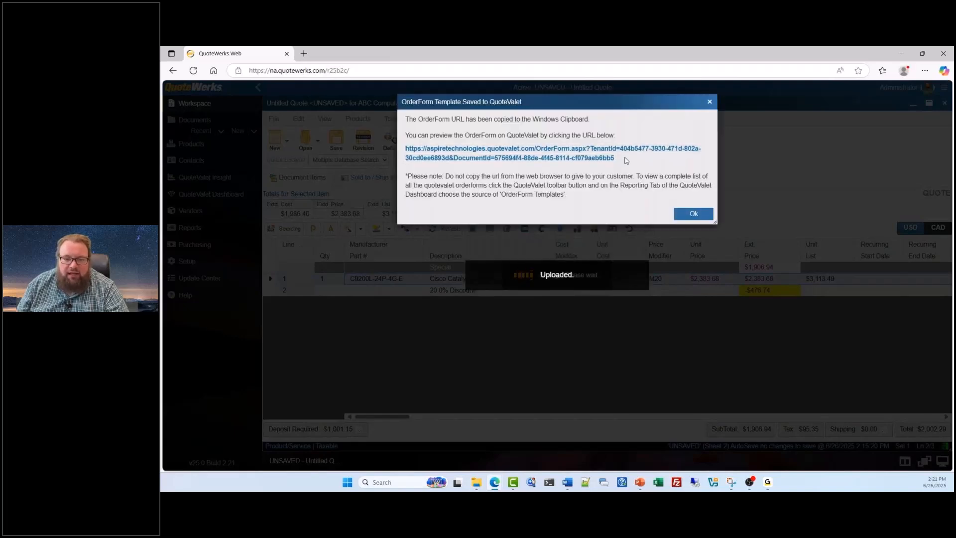
Step: Open the published order form's URL in a new browser tab and review its line items and Submit Order section
left_click_drag(615, 158, 404, 148)
key("ctrl+c")
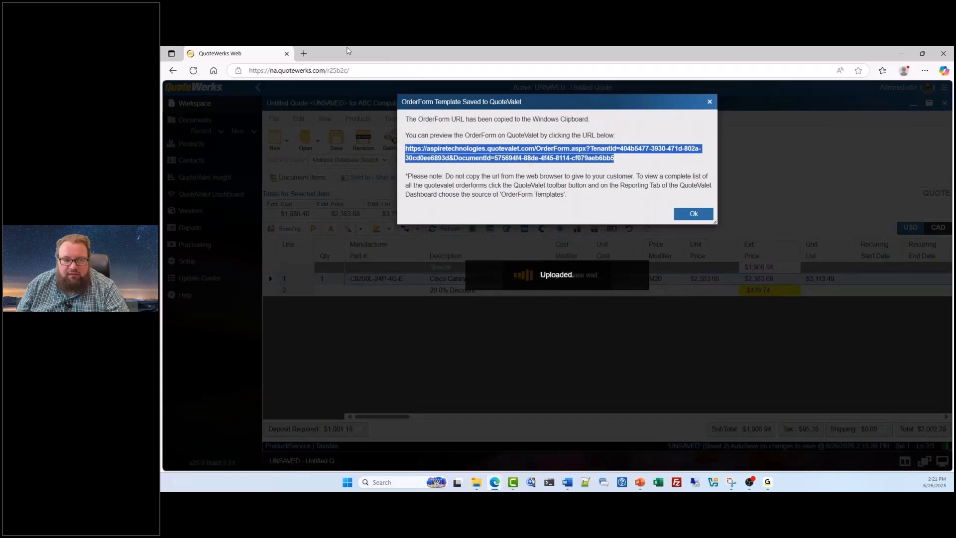
left_click(304, 54)
key("ctrl+v")
key("Return")
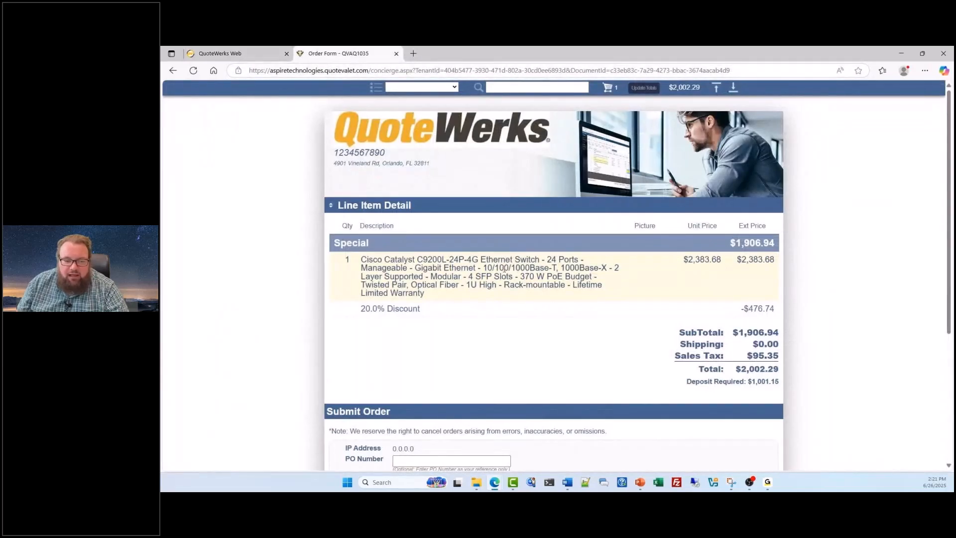
scroll(507, 267, "down", 1)
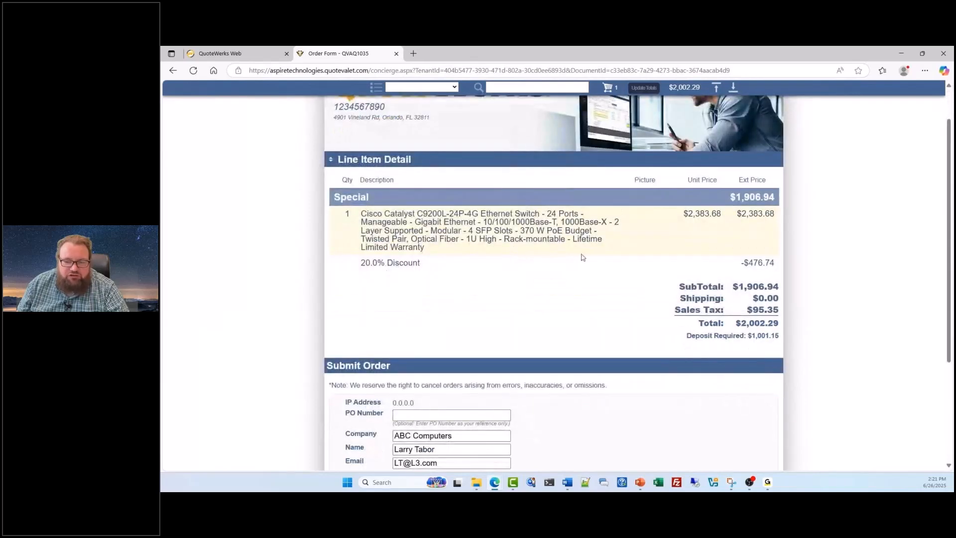
scroll(574, 288, "down", 3)
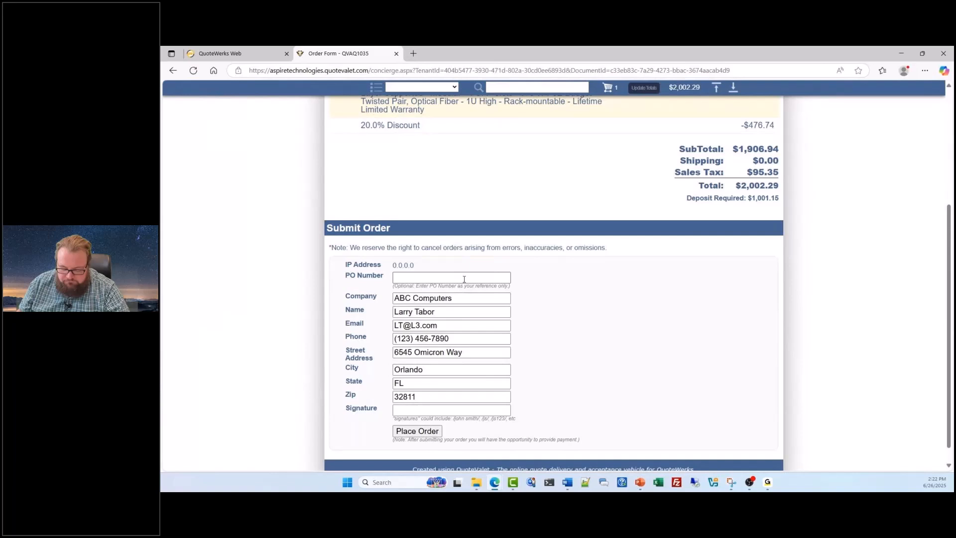
scroll(464, 279, "up", 4)
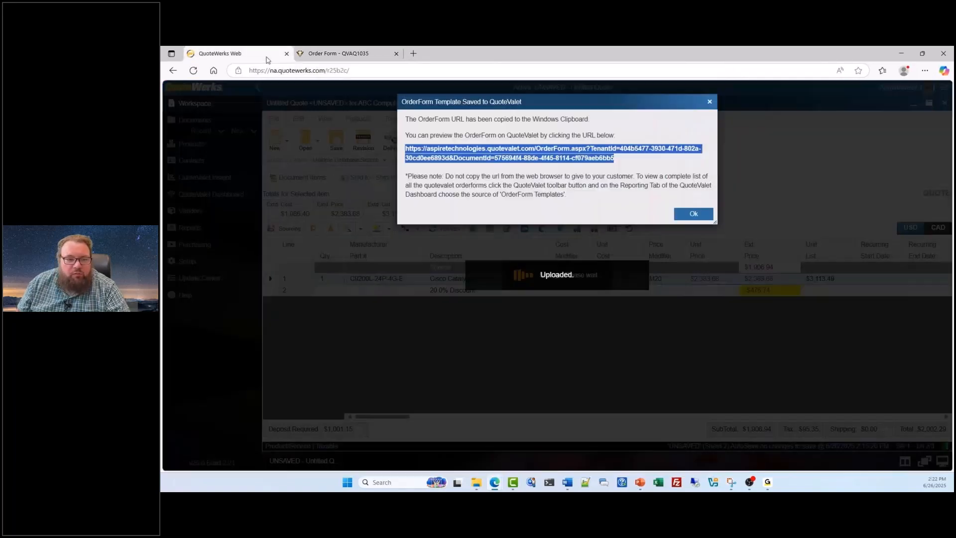
Step: Return to QuoteWerks Web, copy the order form URL from the saved template message, and dismiss the message
left_click(234, 54)
right_click(497, 155)
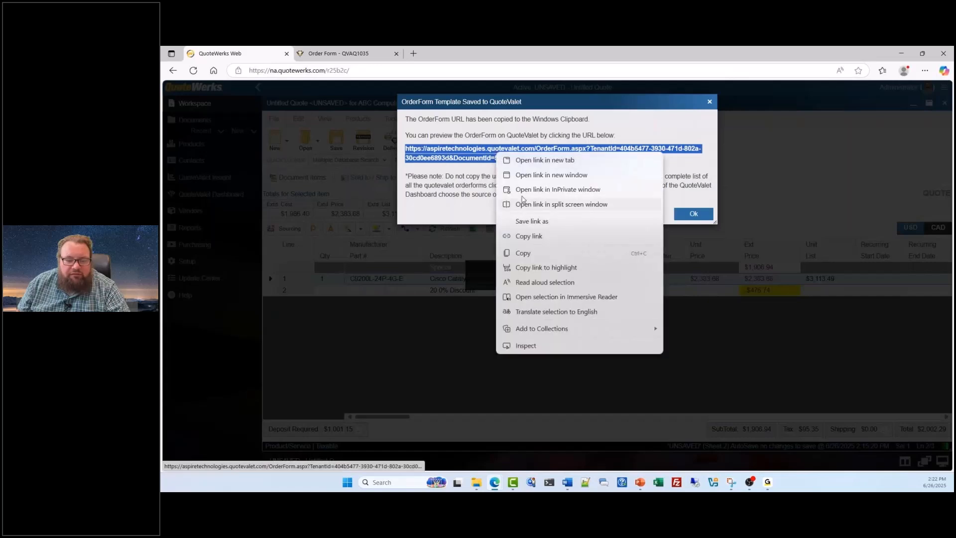
left_click(535, 255)
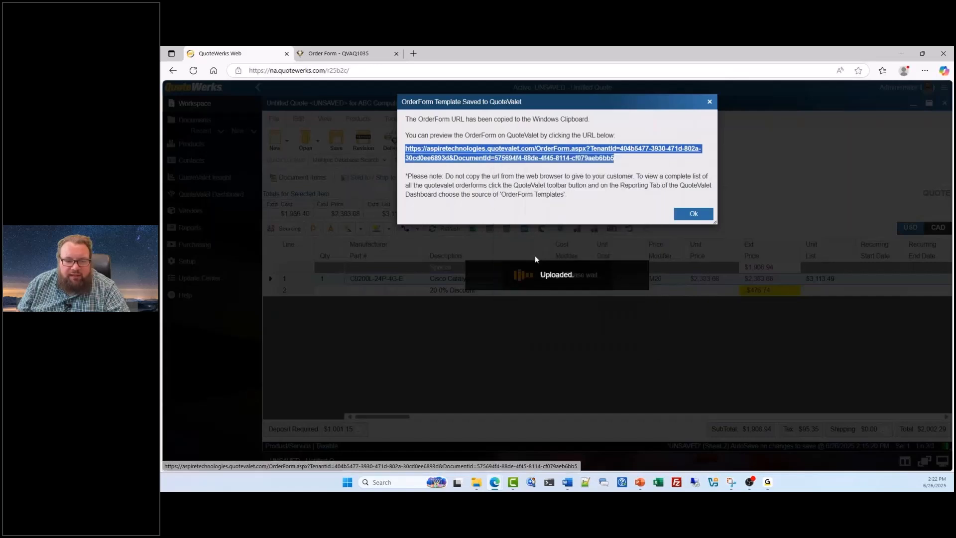
left_click(697, 214)
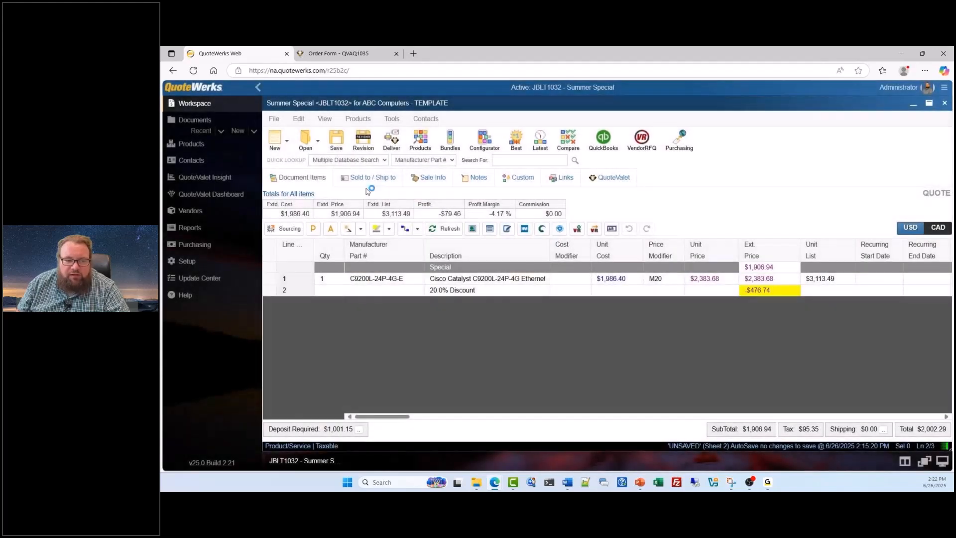
Step: Choose the Quote (Radial) layout for delivering the Summer Special template and start an email with it, dismissing the error message
left_click(392, 141)
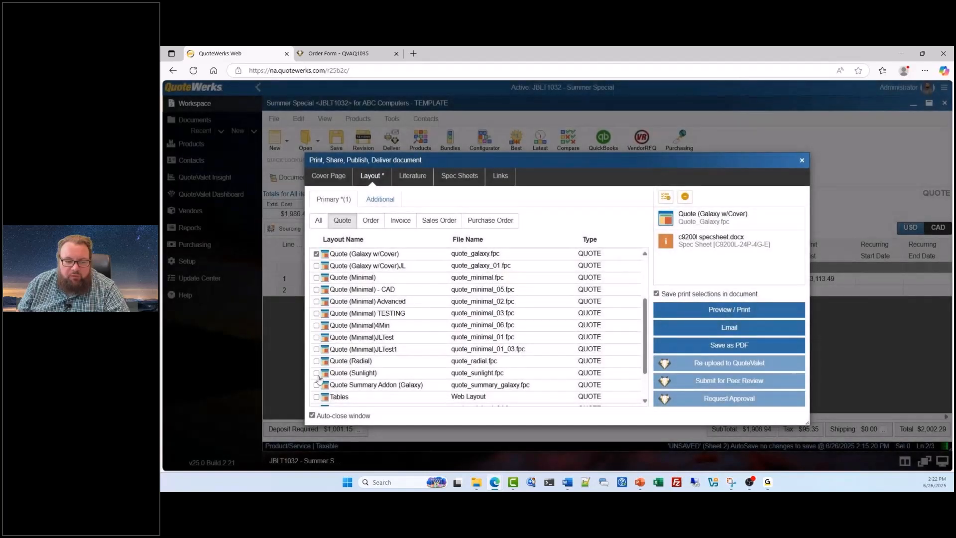
left_click(316, 360)
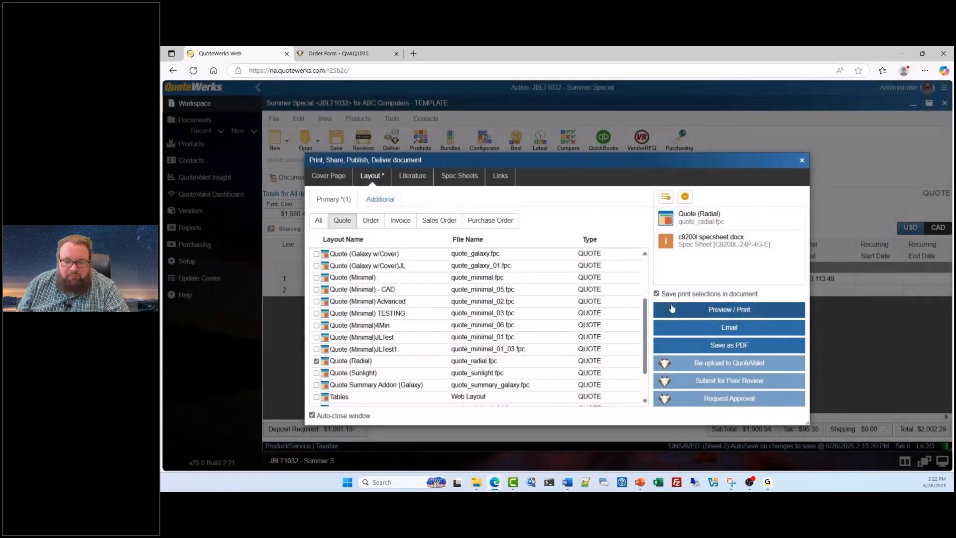
left_click(728, 326)
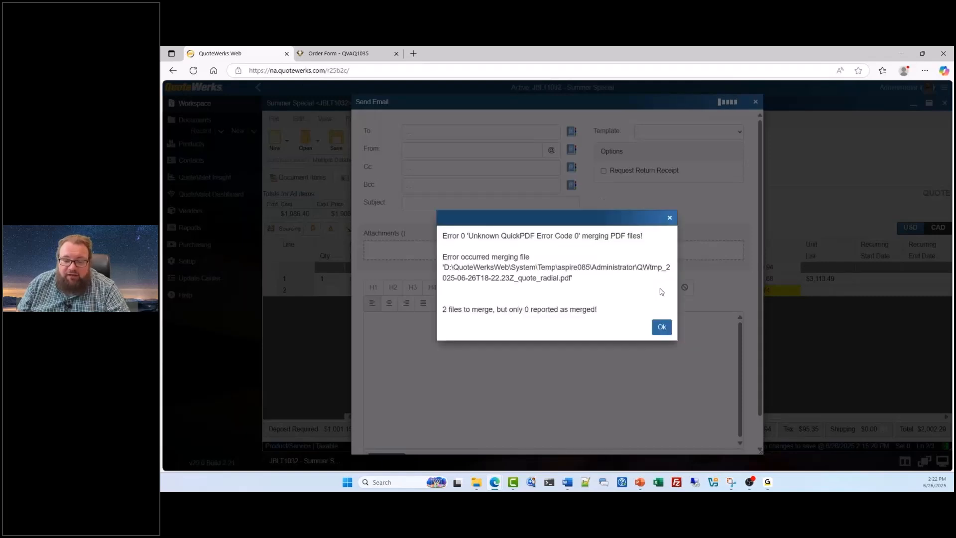
left_click(662, 326)
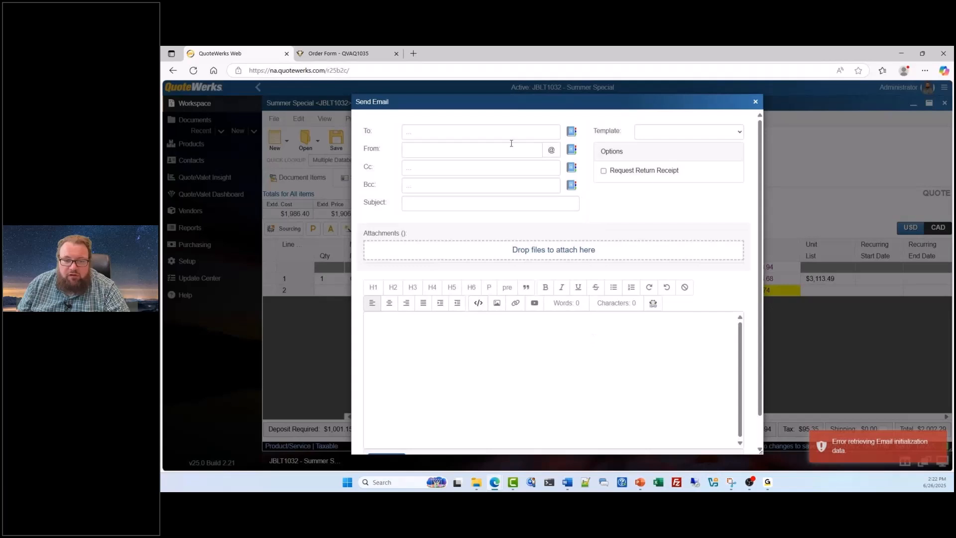
Step: Paste the copied order form URL into the email's message body, add a line after it, and select the link text
left_click(498, 133)
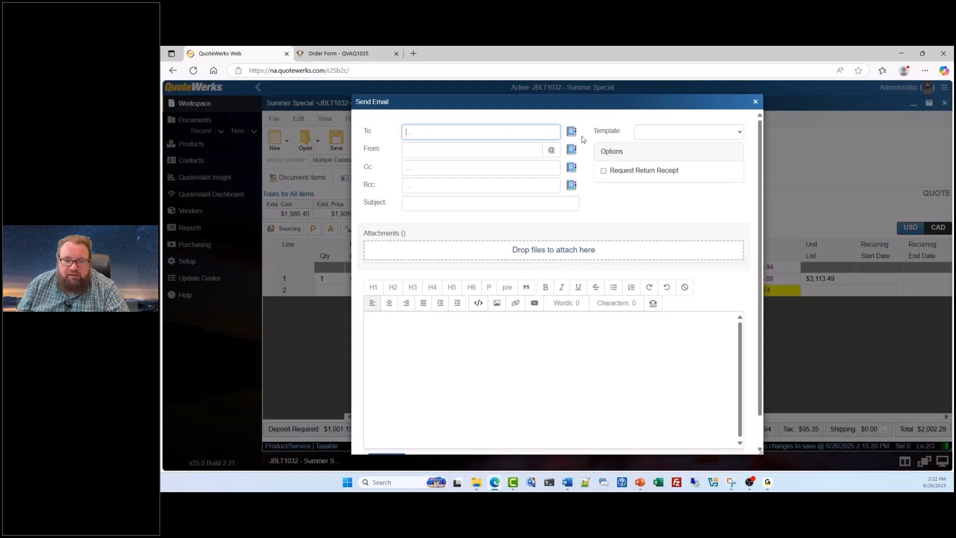
left_click(740, 136)
left_click(738, 135)
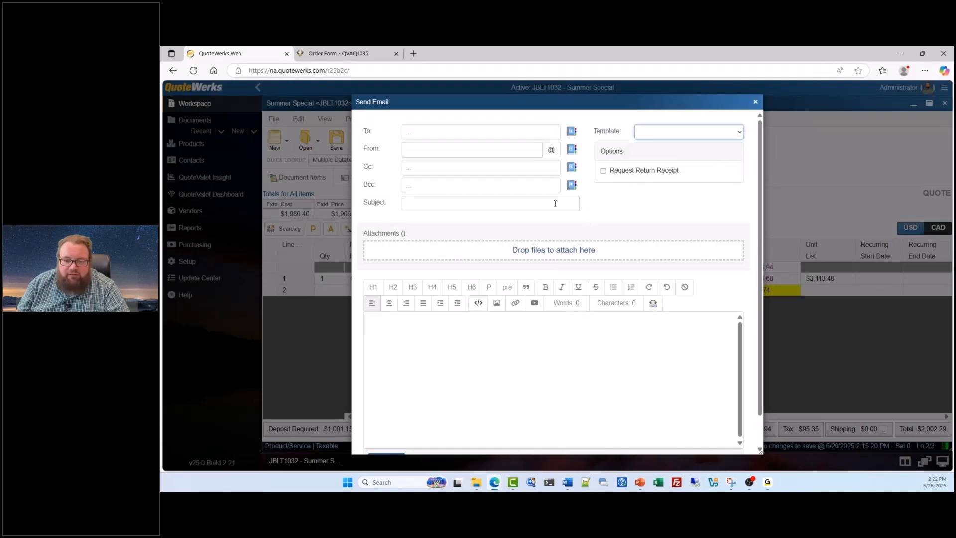
left_click(416, 321)
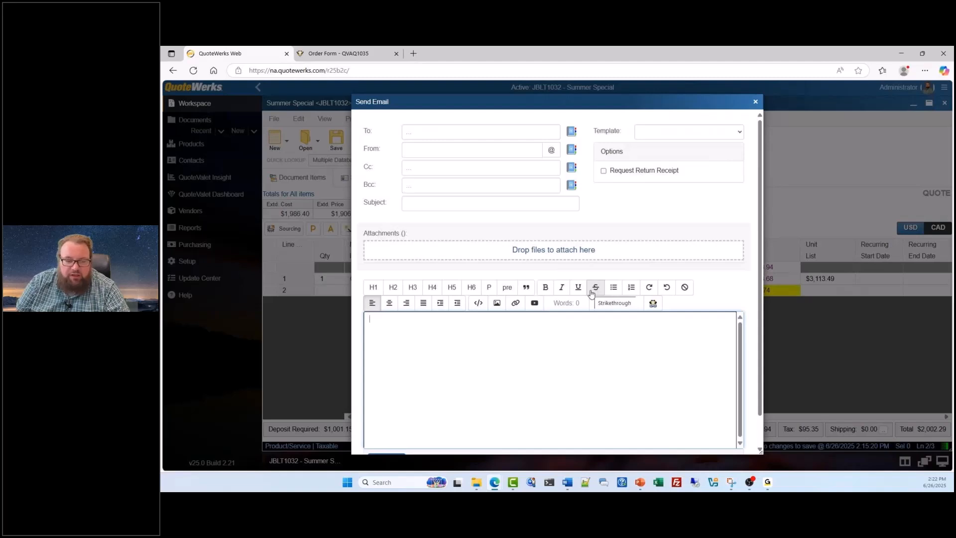
key("ctrl+v")
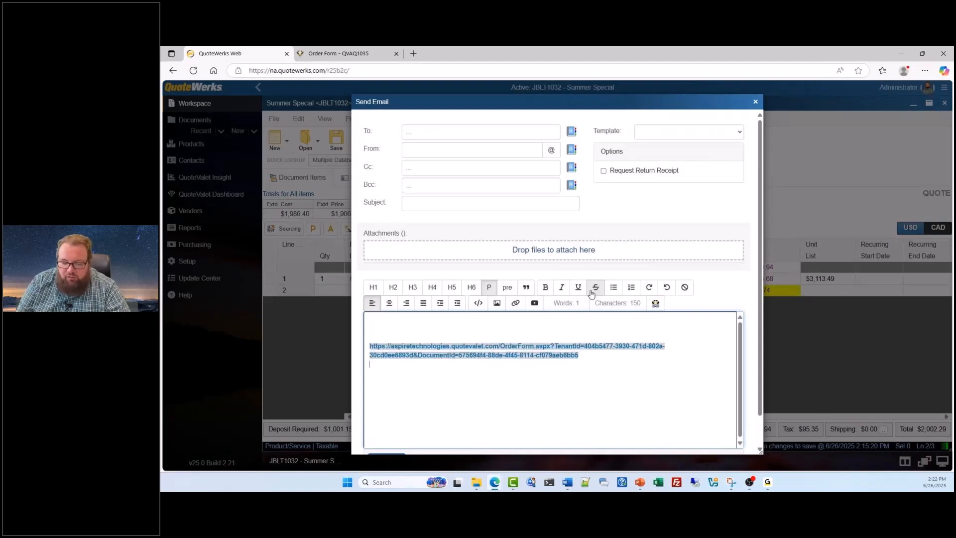
key("Return")
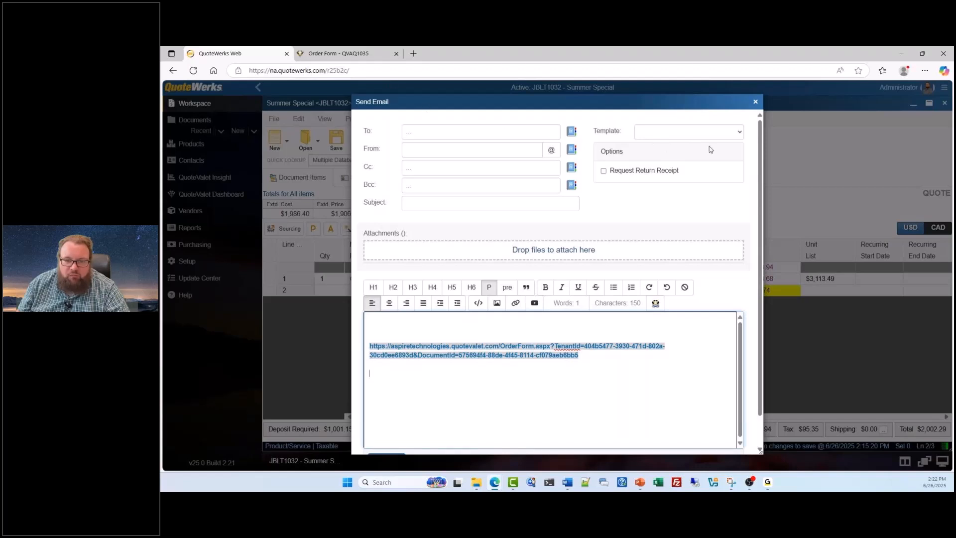
left_click_drag(579, 355, 364, 353)
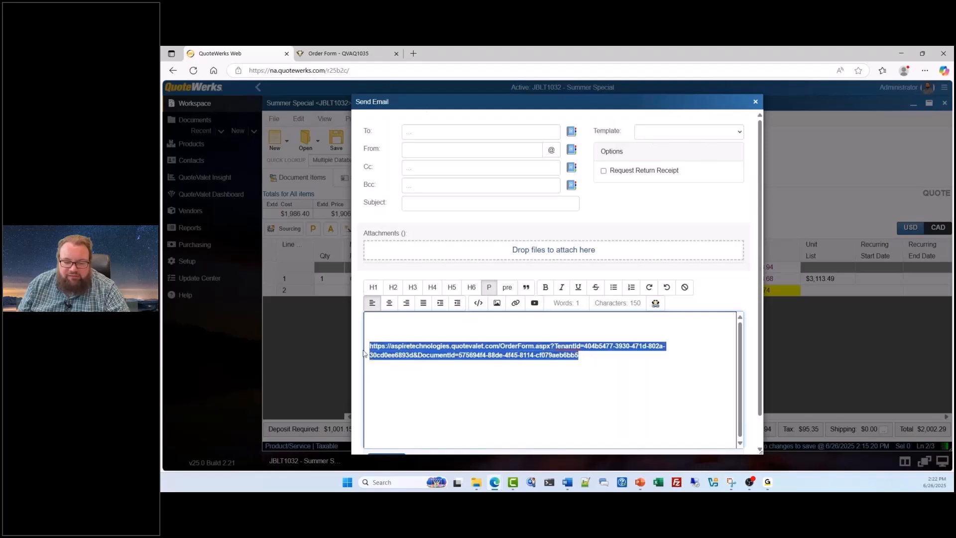
Step: Close the email without sending it and review the line items, totals and Submit Order section on the published order form
left_click(434, 369)
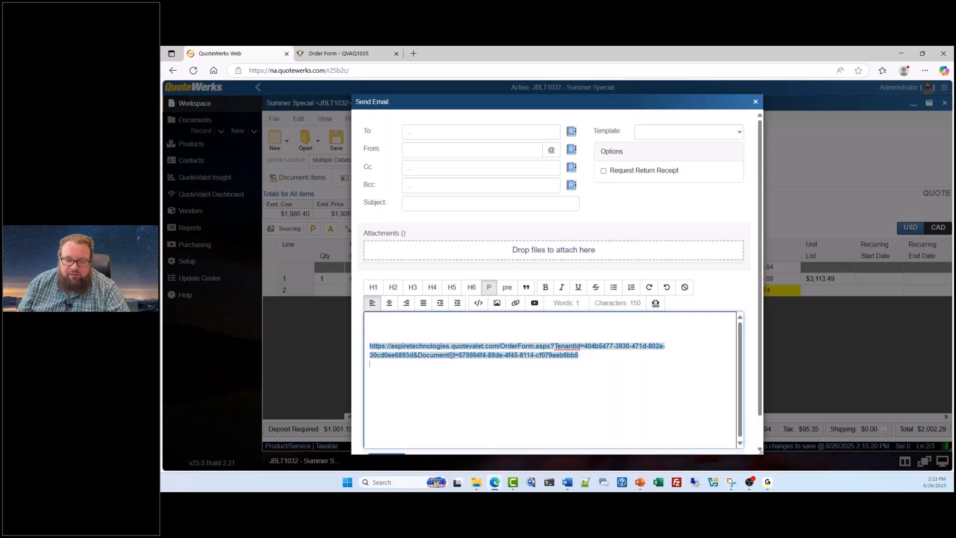
left_click(754, 102)
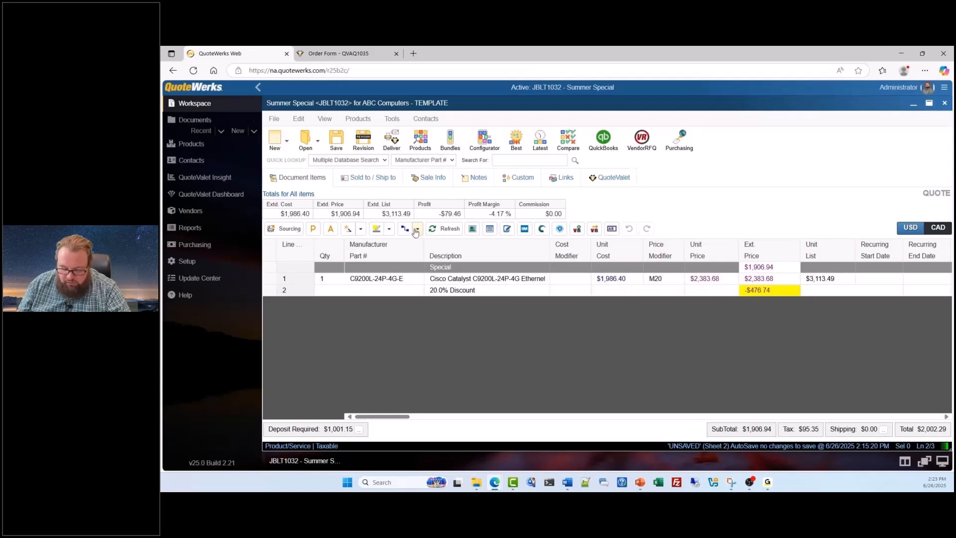
left_click(357, 54)
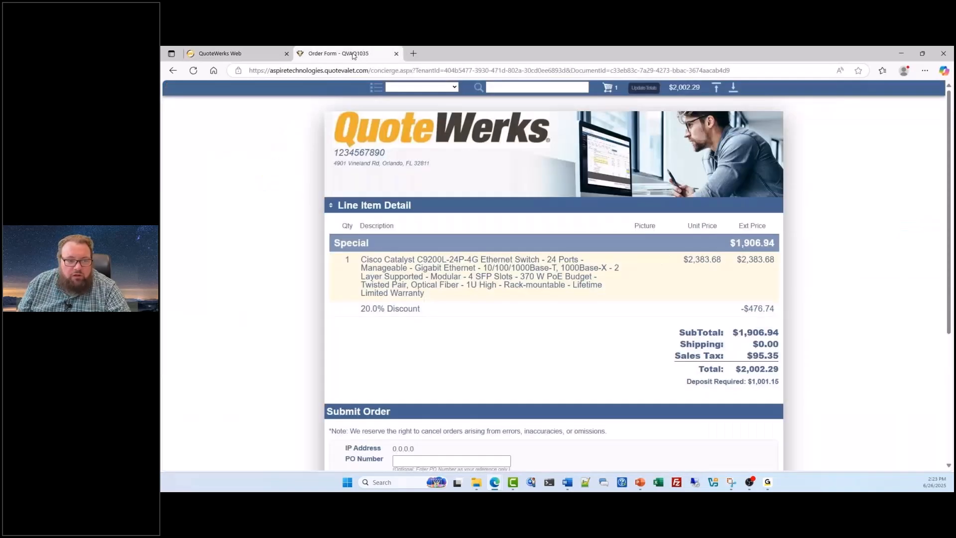
scroll(406, 233, "down", 4)
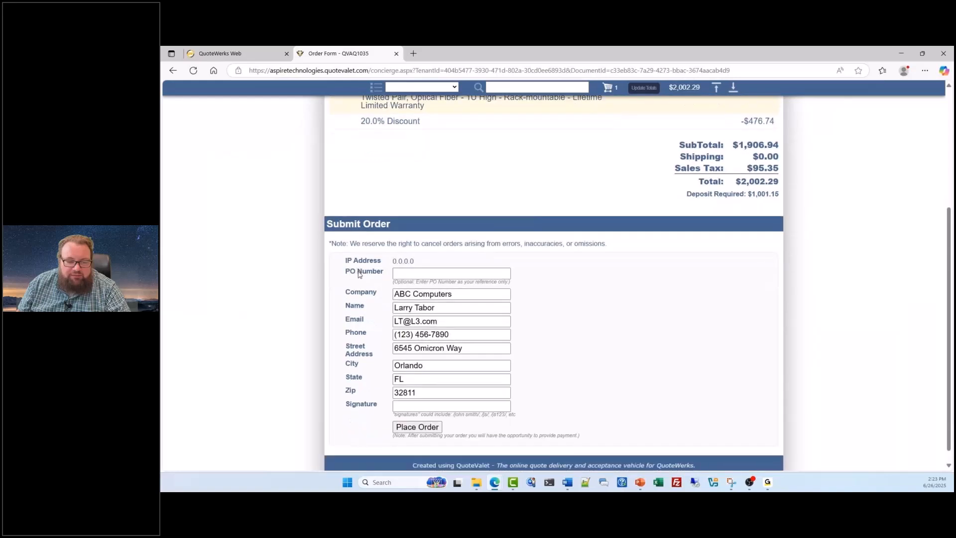
scroll(359, 274, "up", 4)
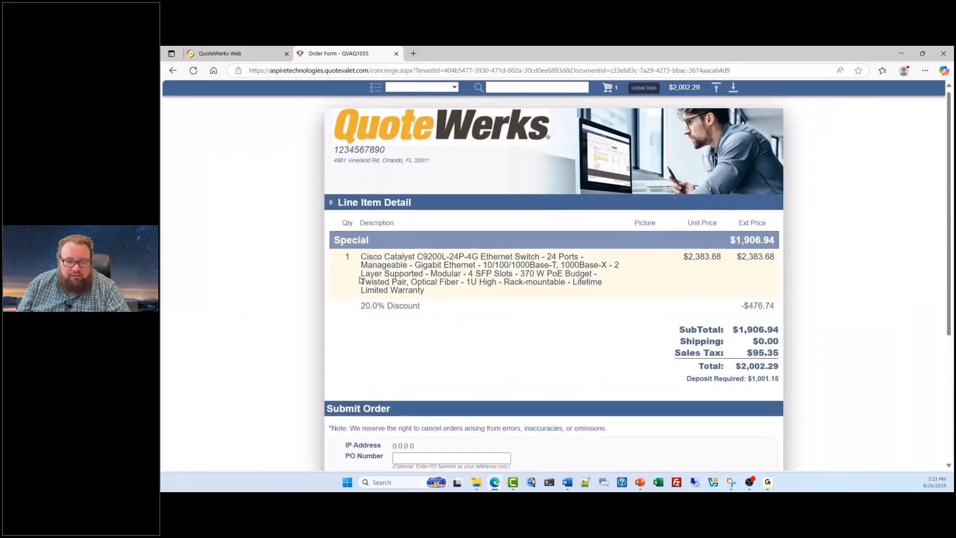
scroll(456, 292, "down", 4)
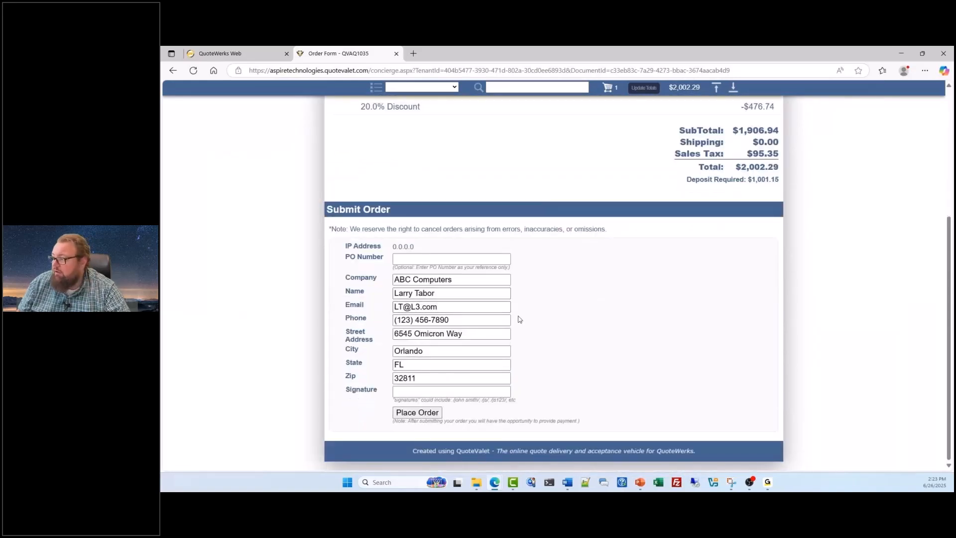
scroll(541, 305, "up", 1)
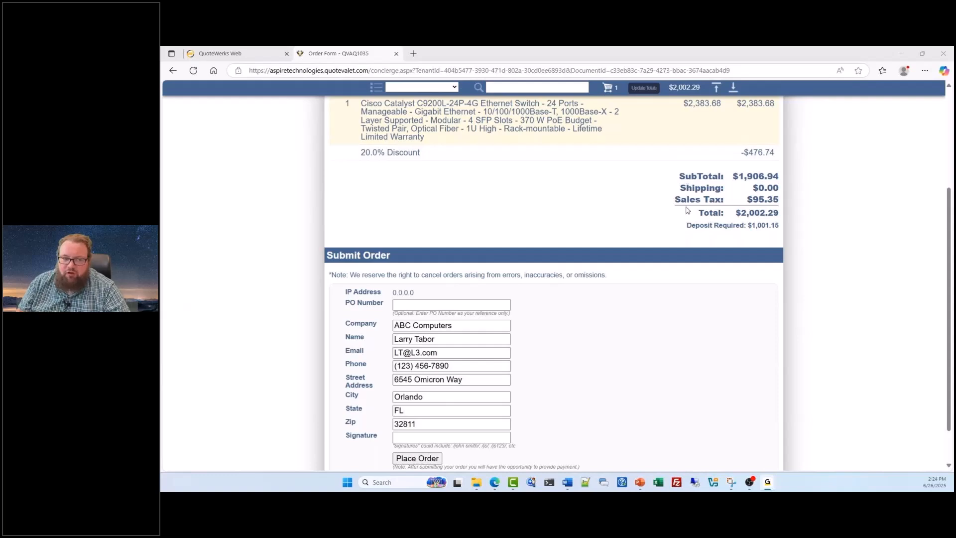
scroll(689, 211, "up", 3)
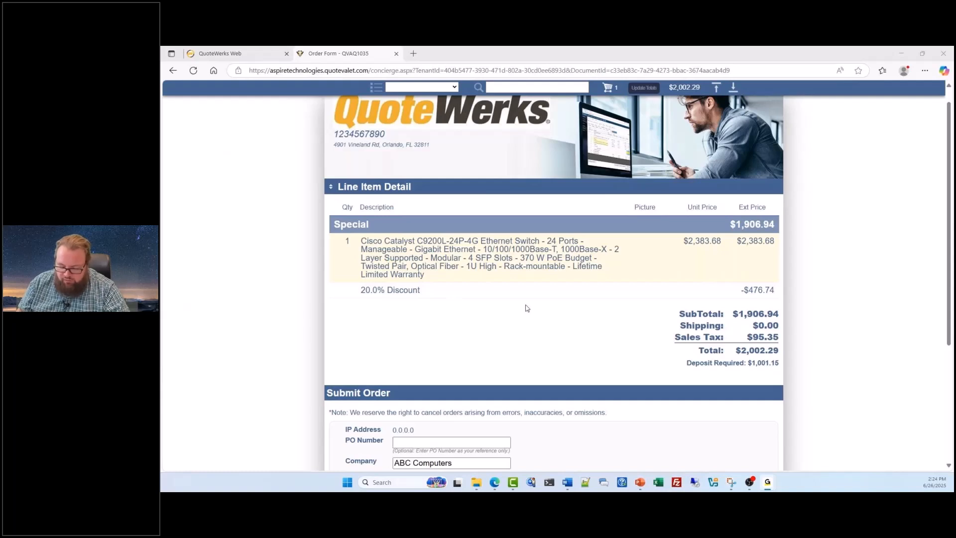
scroll(542, 319, "down", 3)
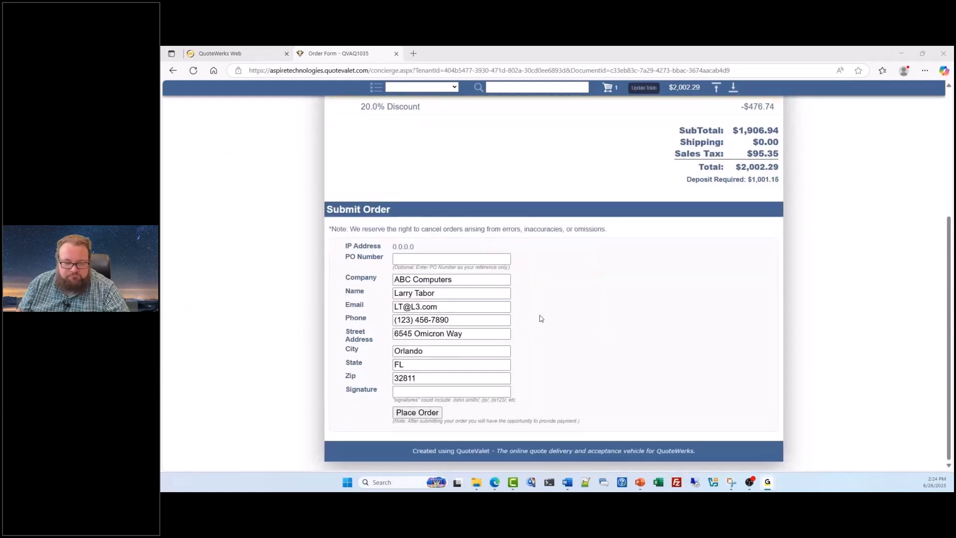
Step: Enter the PO number and the customer's initials as the signature in the Submit Order section, and place the order
left_click(456, 393)
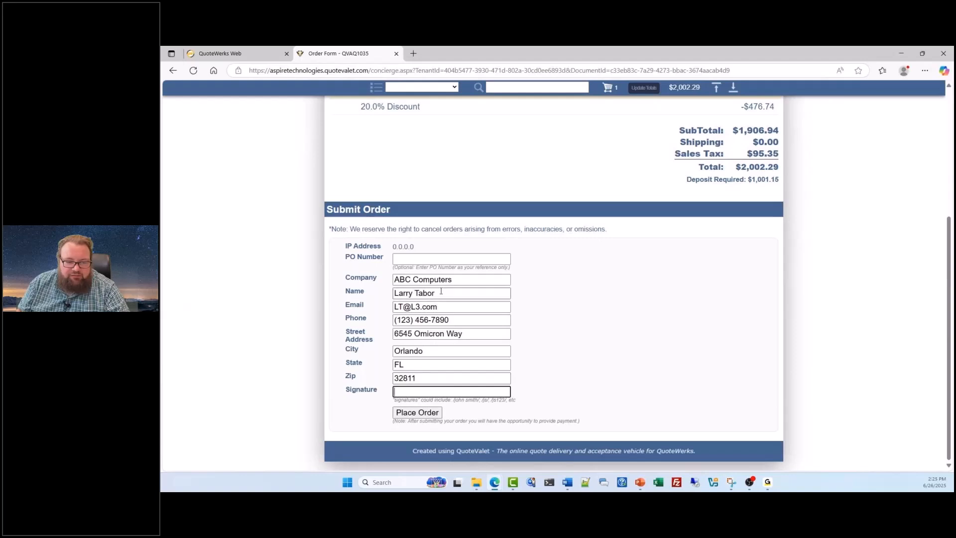
left_click(459, 259)
type("12345")
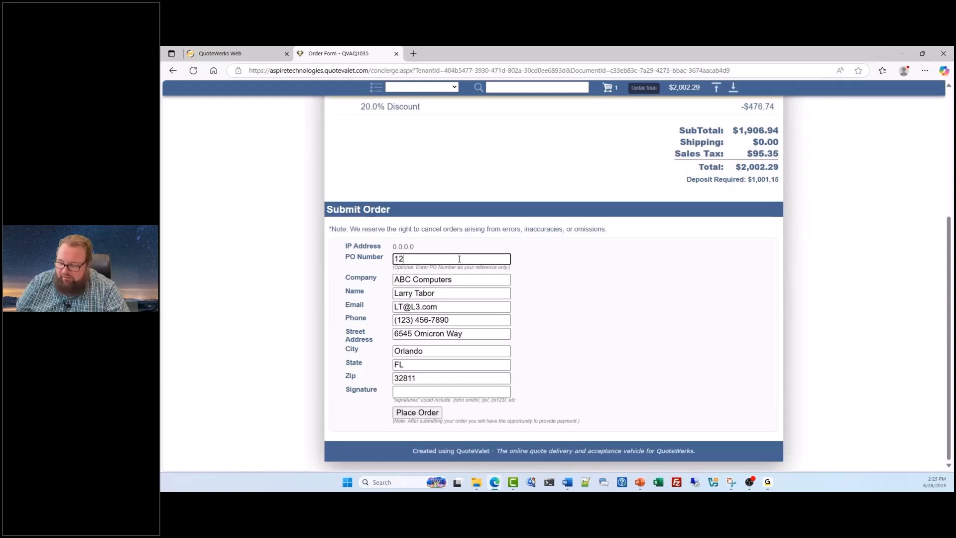
left_click(448, 395)
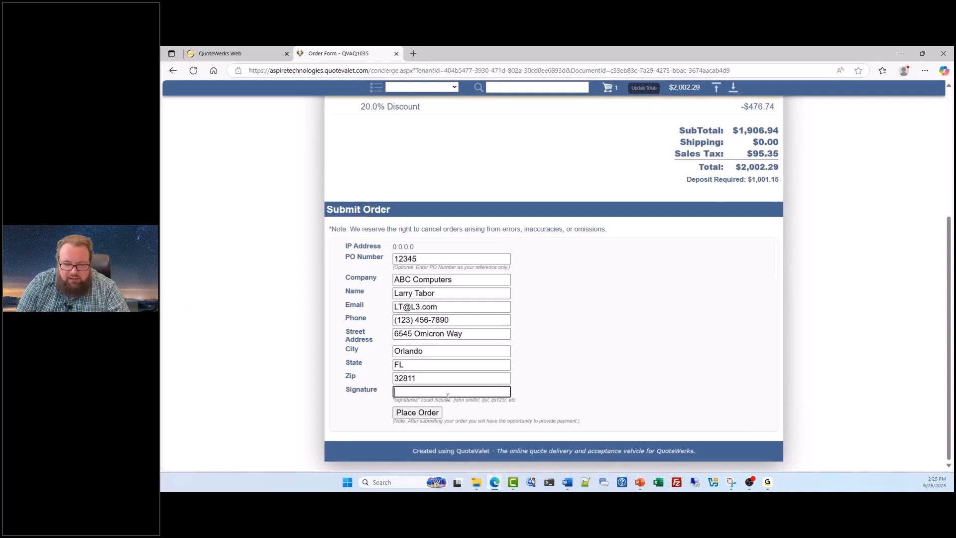
type("LT")
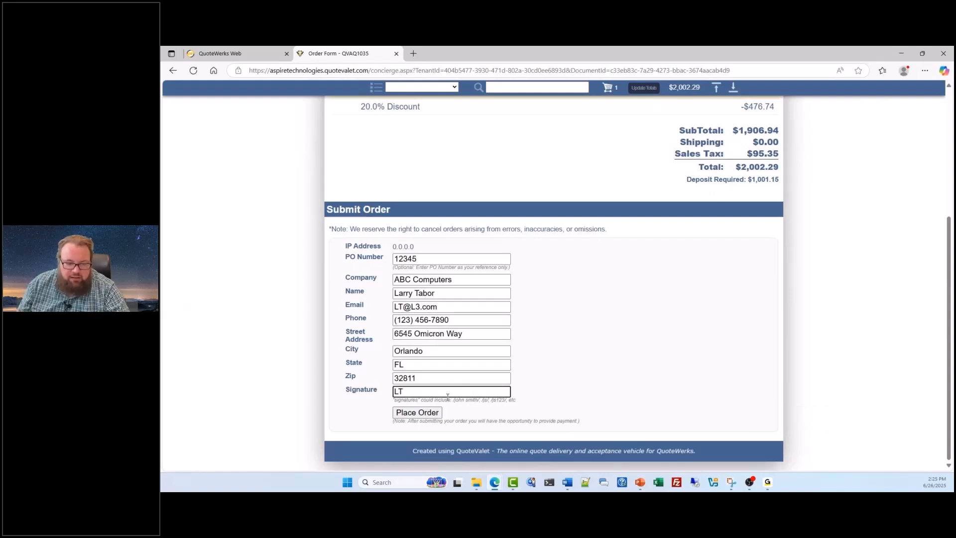
left_click(437, 412)
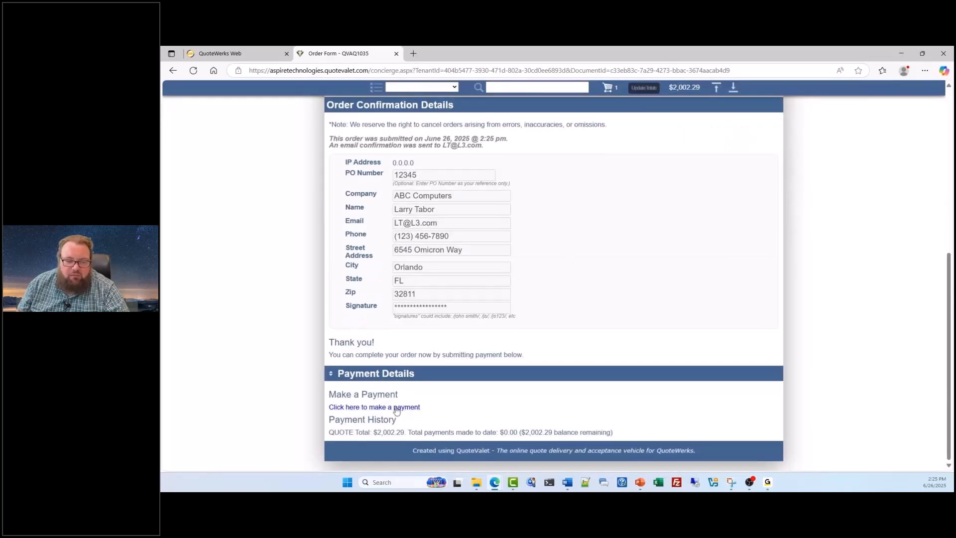
Step: Open the order's payment page, review the deposit, full amount and payment method options, and close the page
left_click(379, 407)
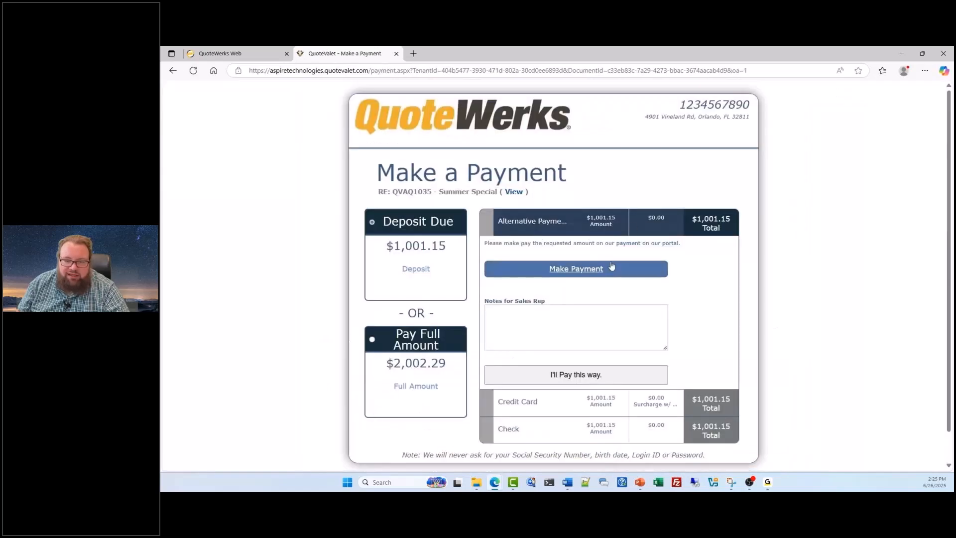
scroll(608, 266, "down", 1)
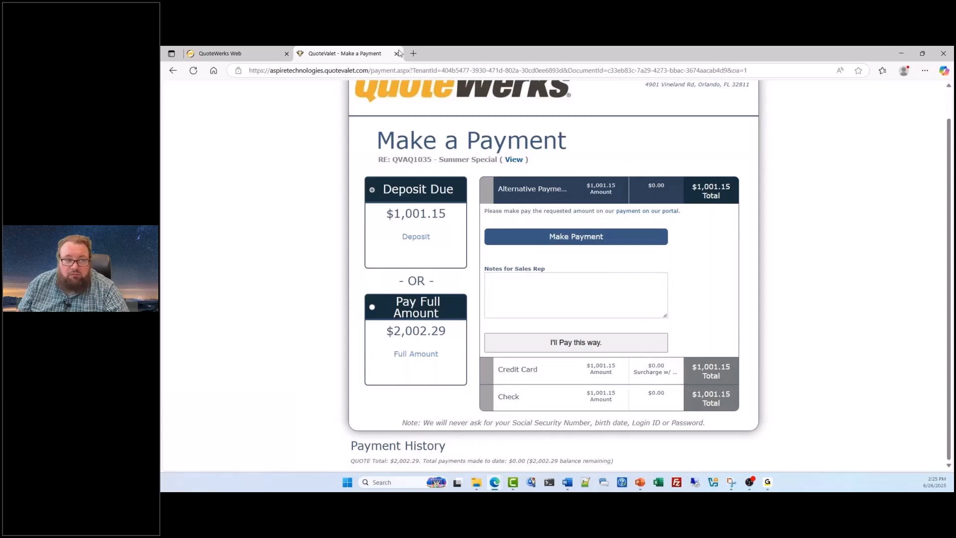
left_click(396, 53)
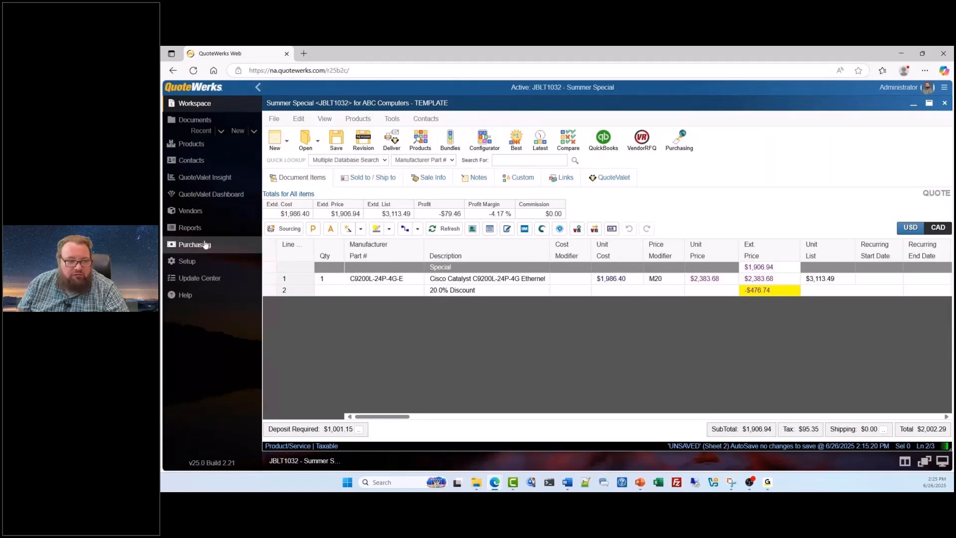
Step: Import the submitted Summer Special order form for ABC Computers from the QuoteValet Dashboard, assigning it to the Administrator sales rep
left_click(214, 199)
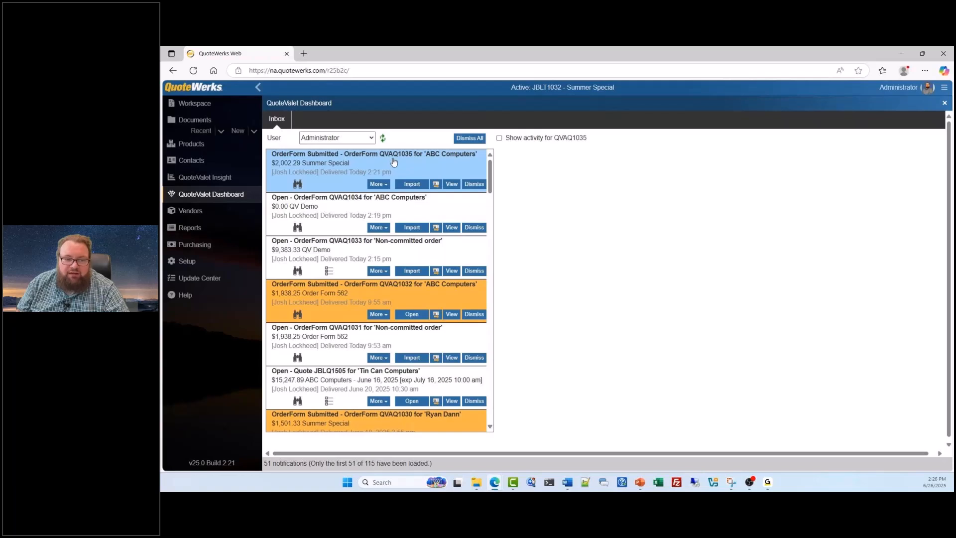
left_click(411, 185)
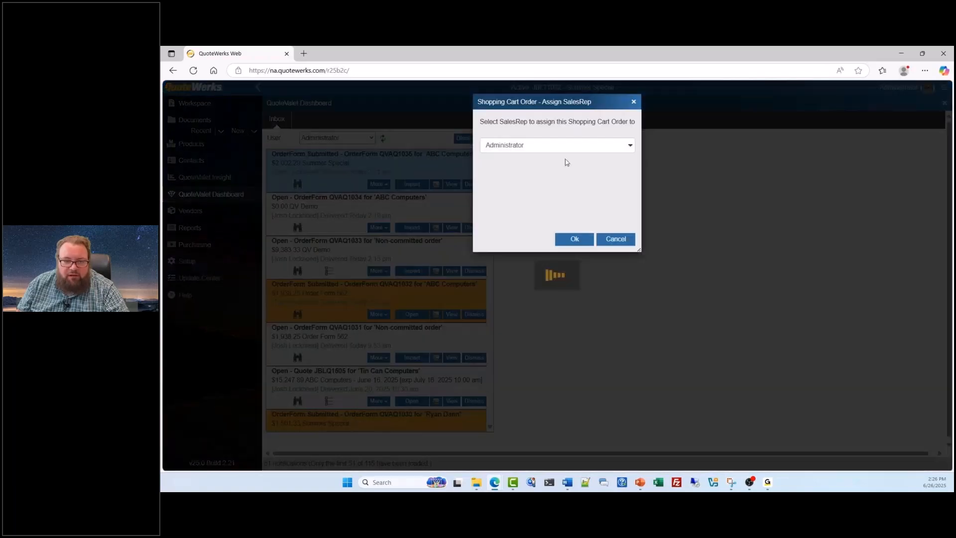
left_click(575, 239)
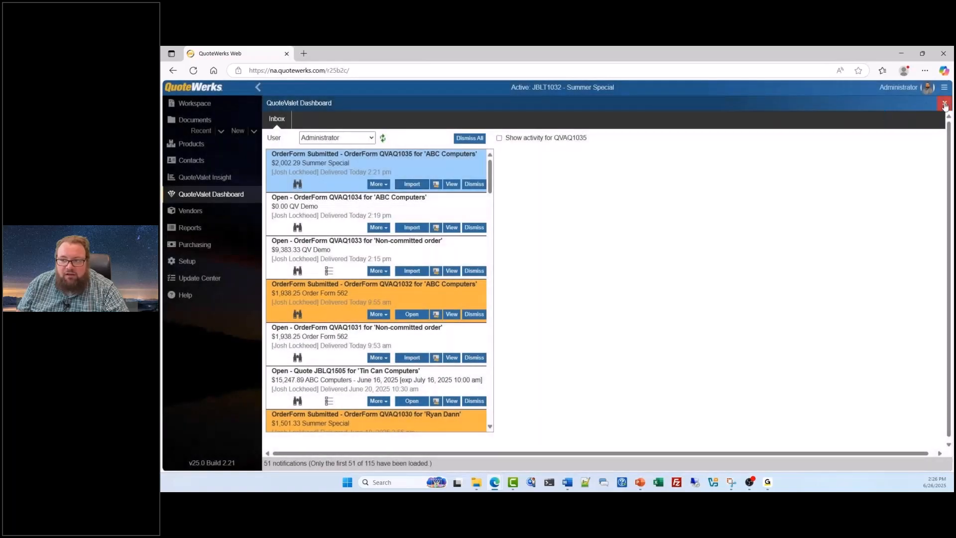
left_click(944, 105)
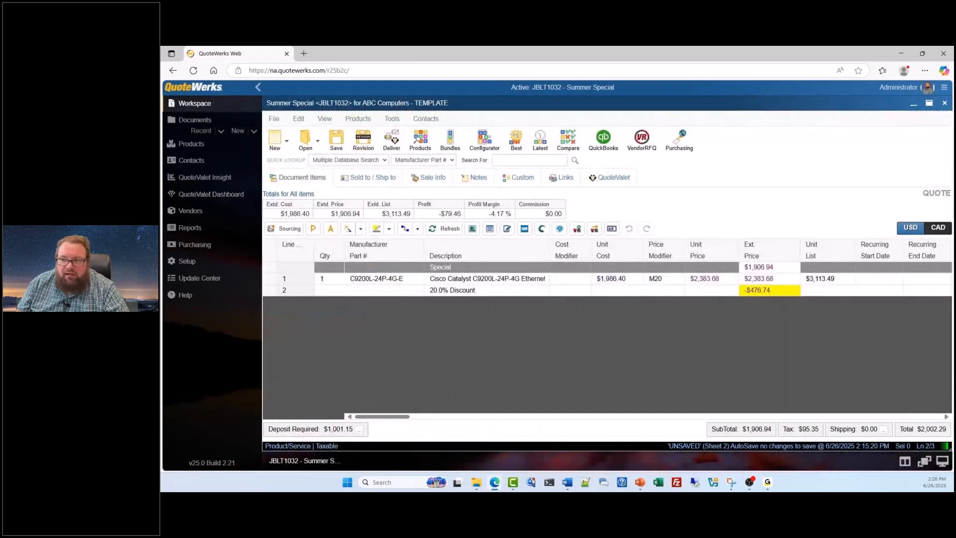
left_click(928, 104)
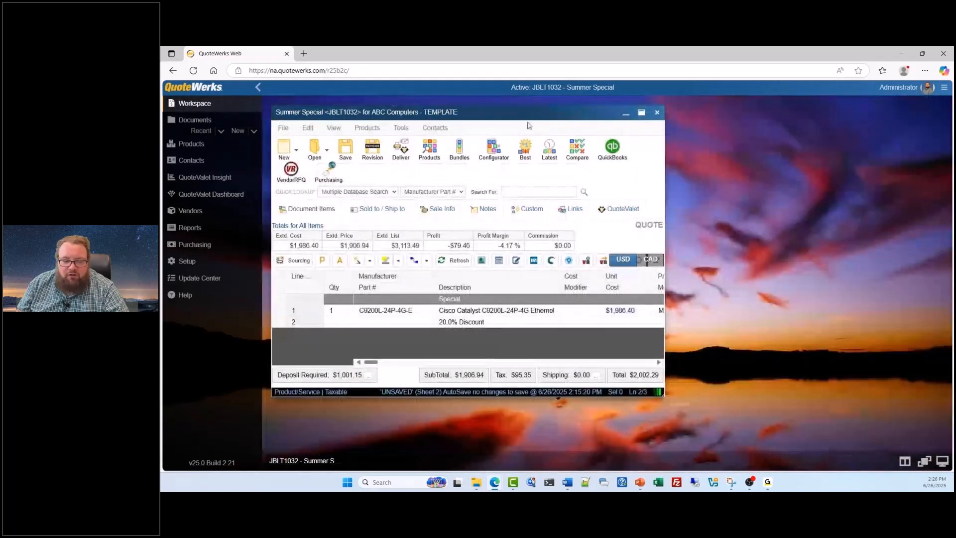
left_click_drag(559, 125, 635, 133)
left_click(717, 136)
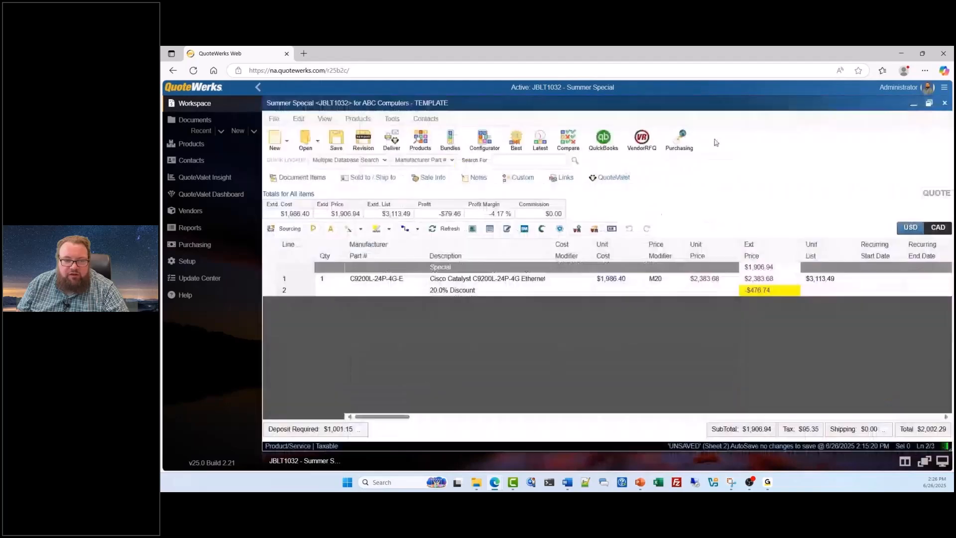
Step: Open the imported Summer Special order form from the QuoteValet Dashboard, accepting its re-opening, and dismiss the order conversion message
left_click(196, 193)
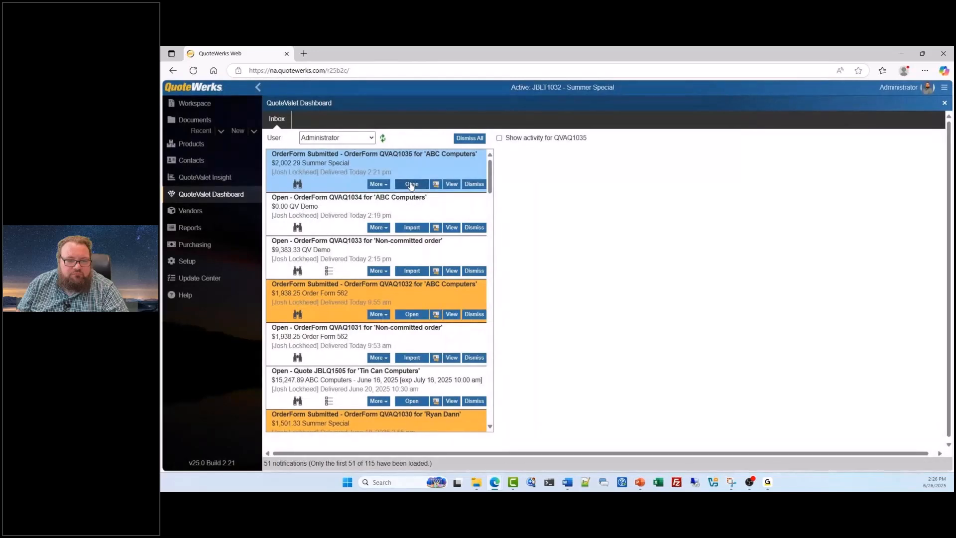
left_click(411, 184)
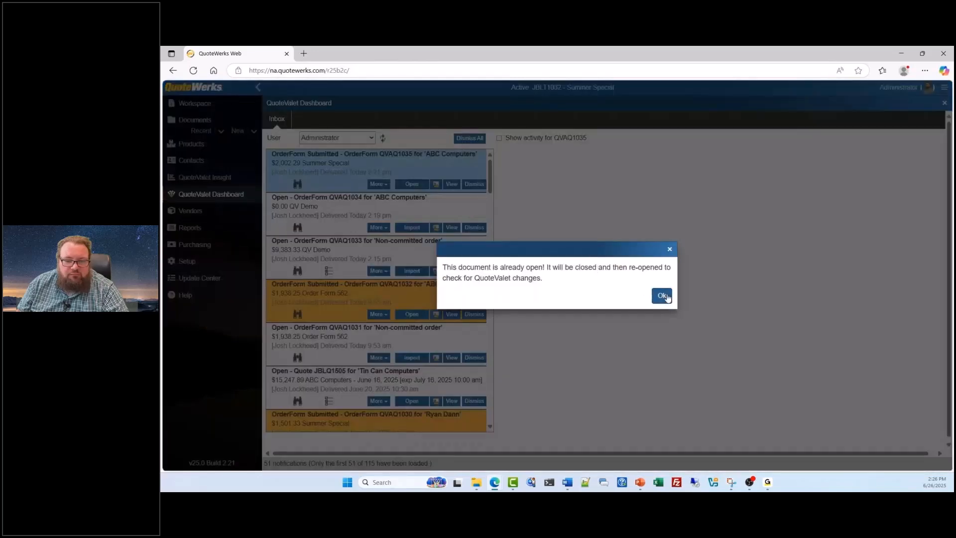
left_click(661, 292)
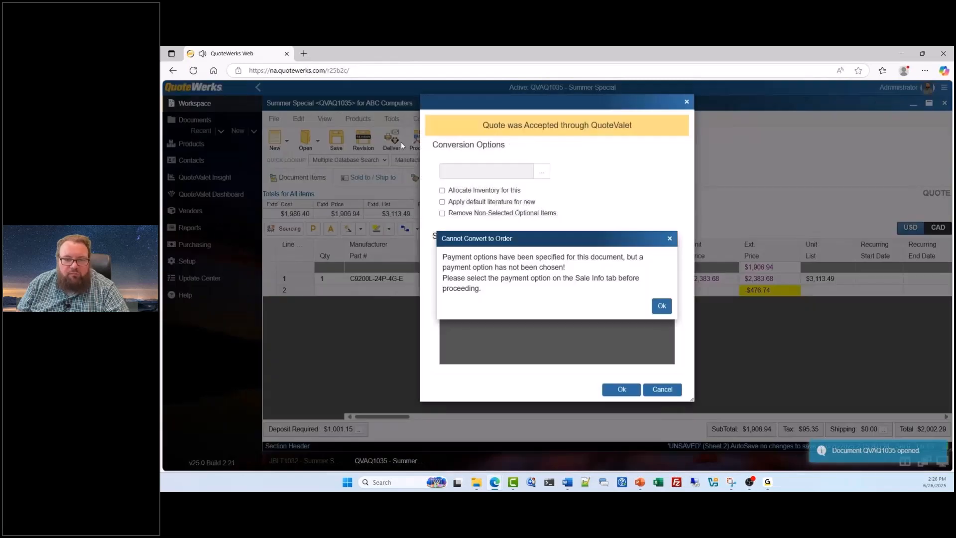
left_click(661, 306)
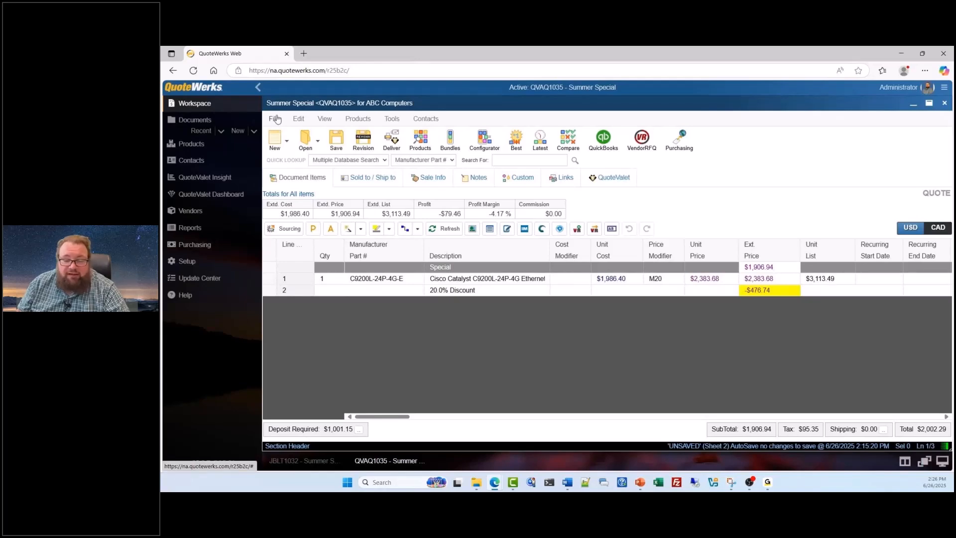
Step: Cancel the order conversion on the quote's QuoteValet page and select the Purchase (Credit Card) payment option in its sale information
left_click(608, 184)
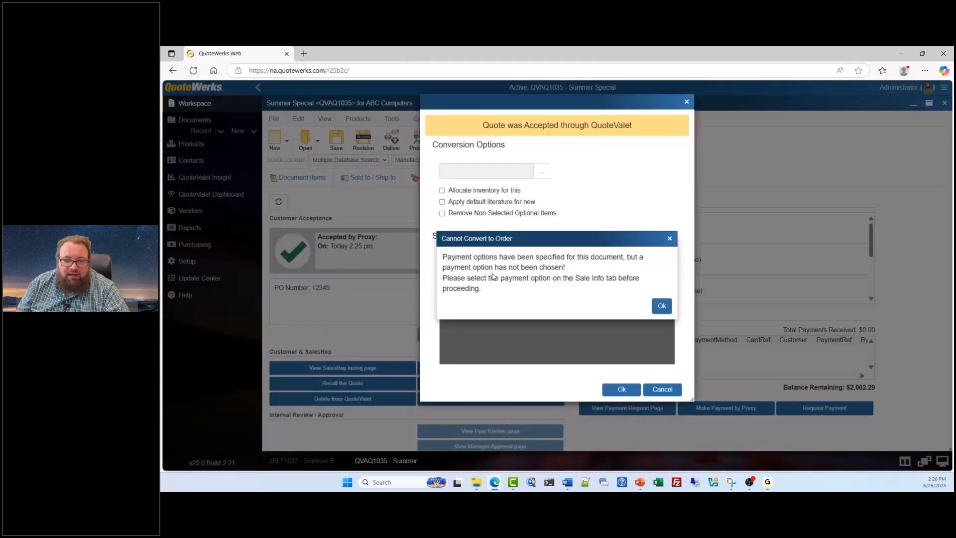
left_click(662, 389)
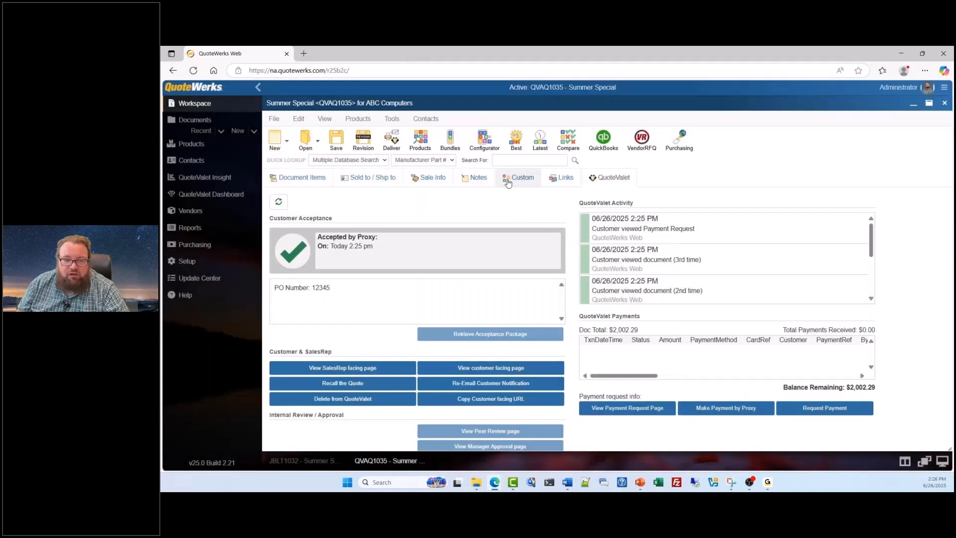
left_click(447, 184)
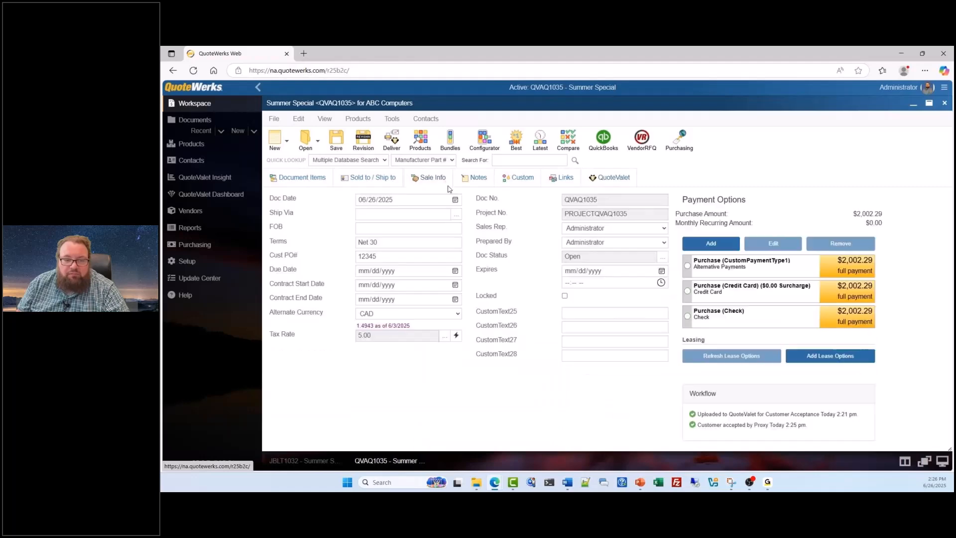
left_click(687, 292)
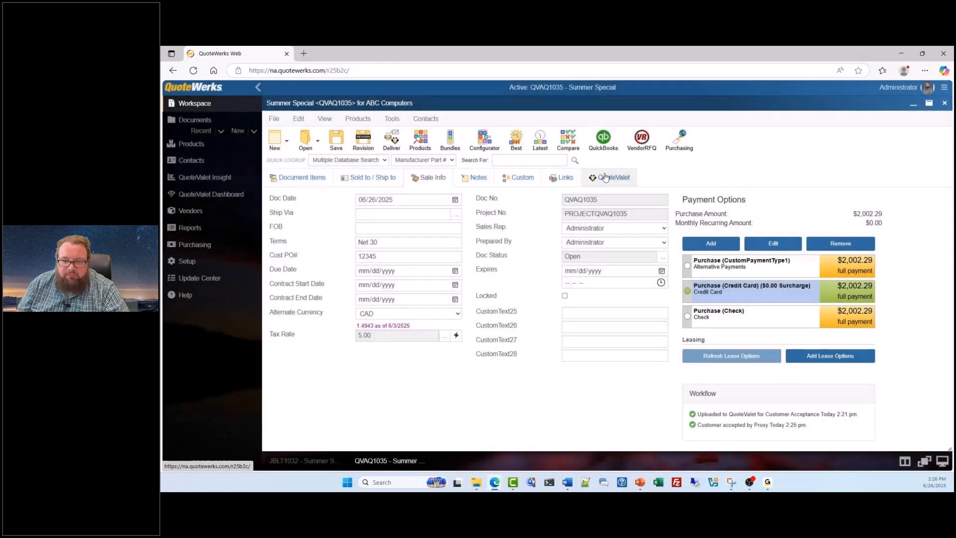
Step: Convert the accepted quote to an order with non-selected optional items removed, and create a new Zoho deal closed as won
left_click(606, 178)
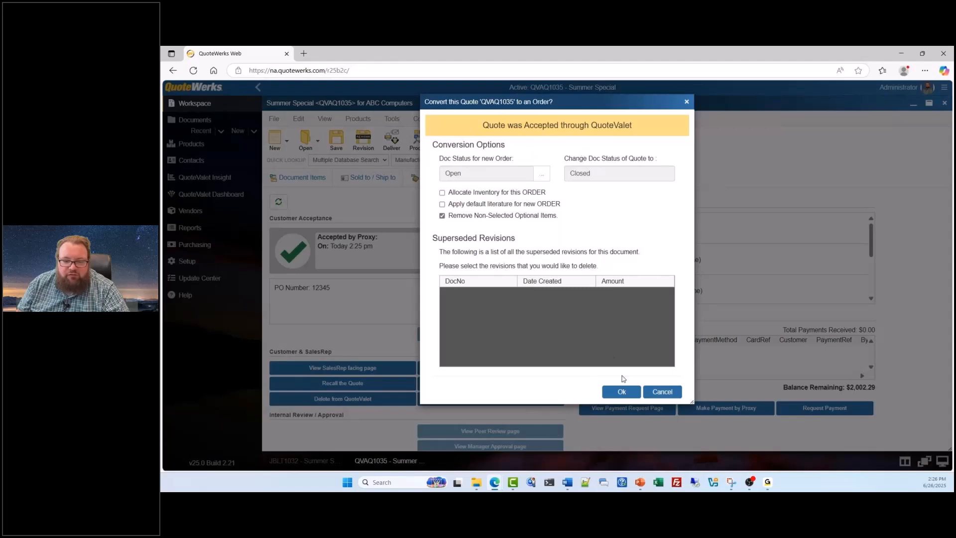
left_click(621, 392)
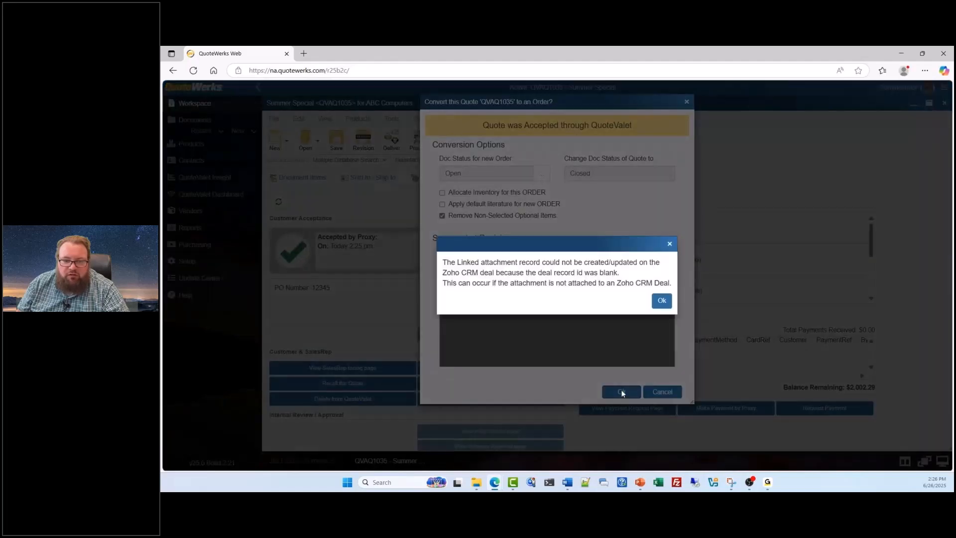
left_click(662, 303)
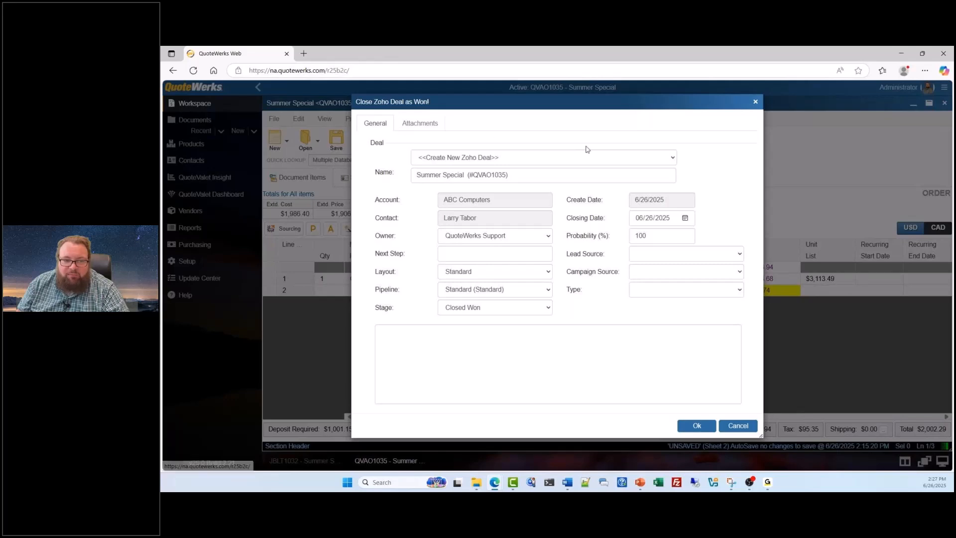
left_click(710, 427)
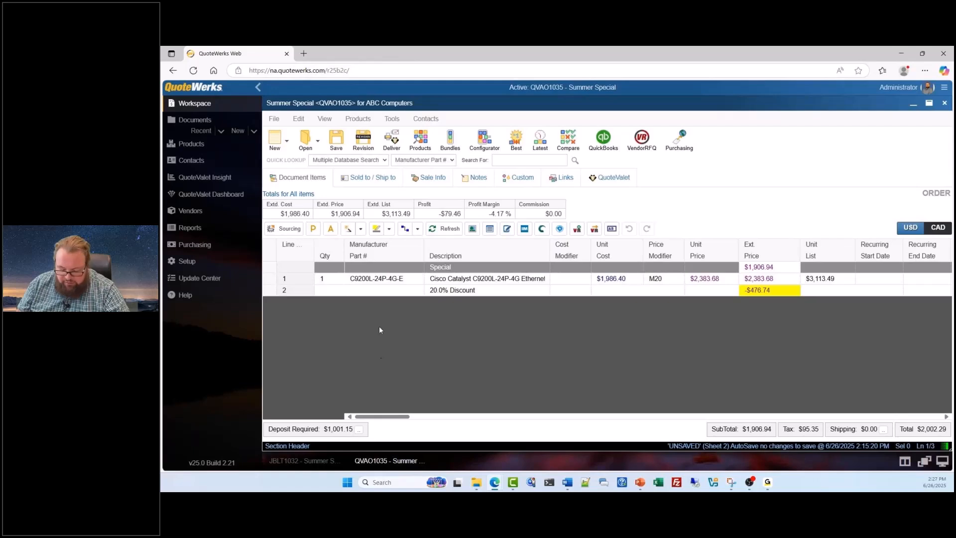
Step: Review the list of document templates and select the Summer Special template for ABC Computers
left_click(309, 144)
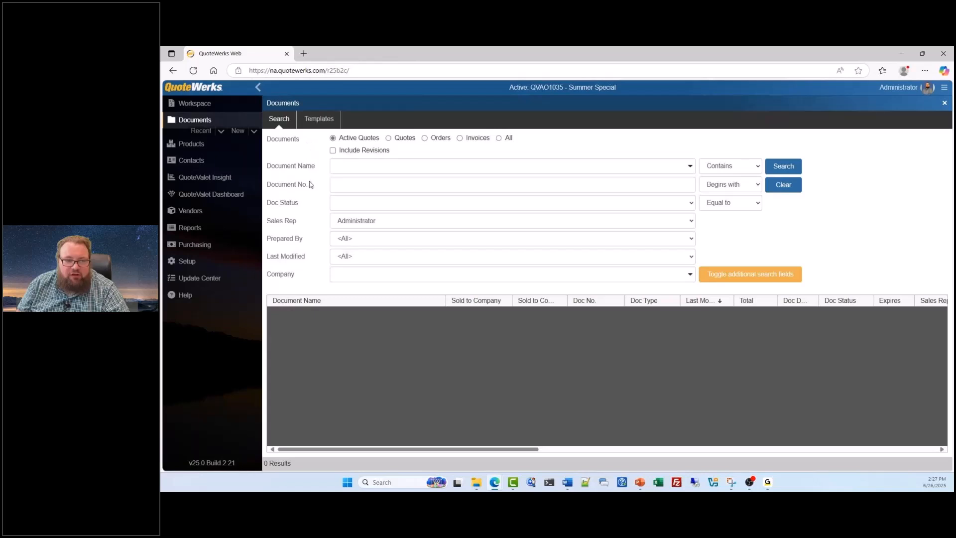
left_click(233, 106)
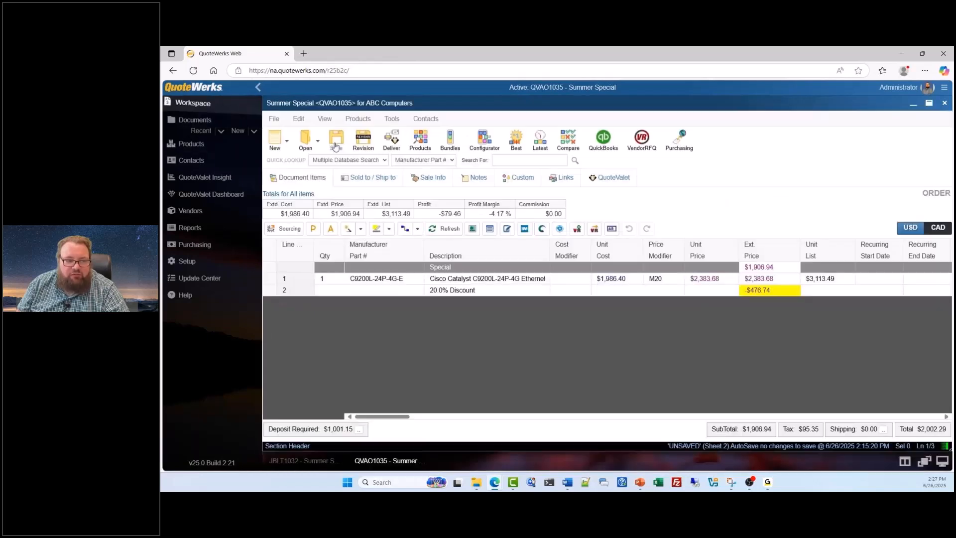
left_click(195, 120)
left_click(327, 120)
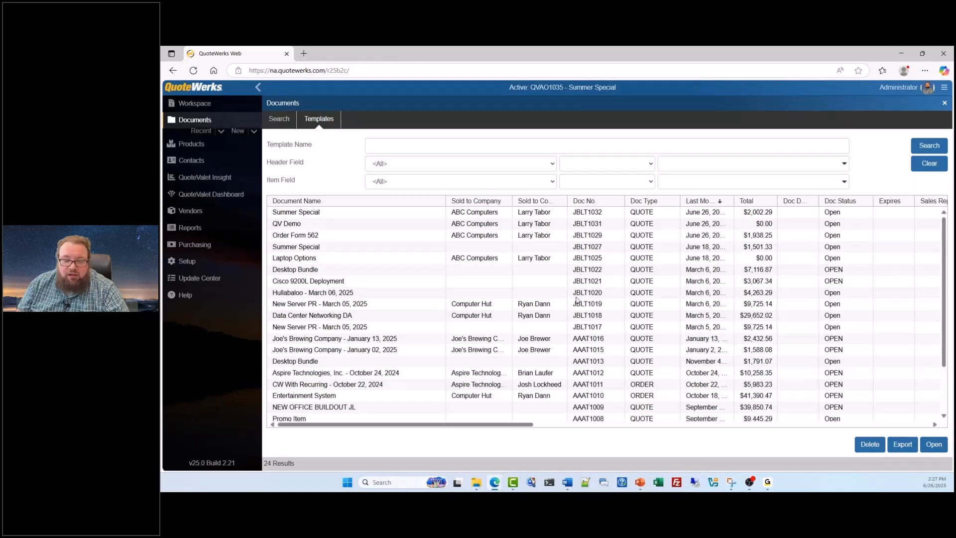
left_click(301, 214)
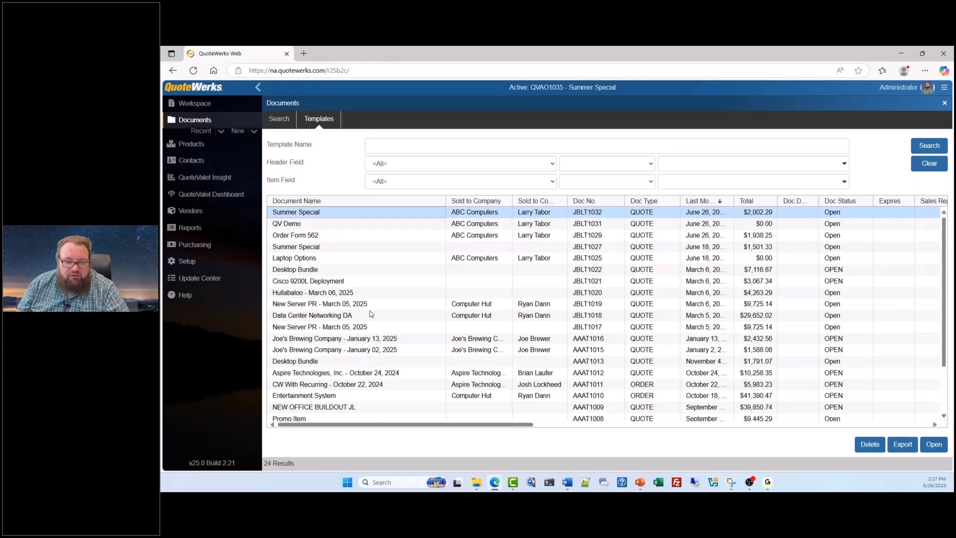
scroll(363, 351, "down", 2)
scroll(364, 354, "up", 2)
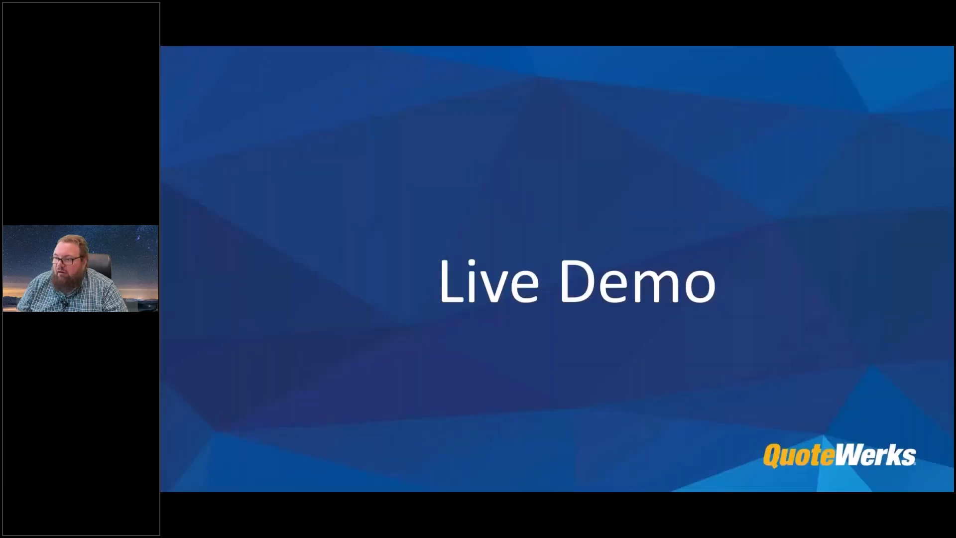
key("Right")
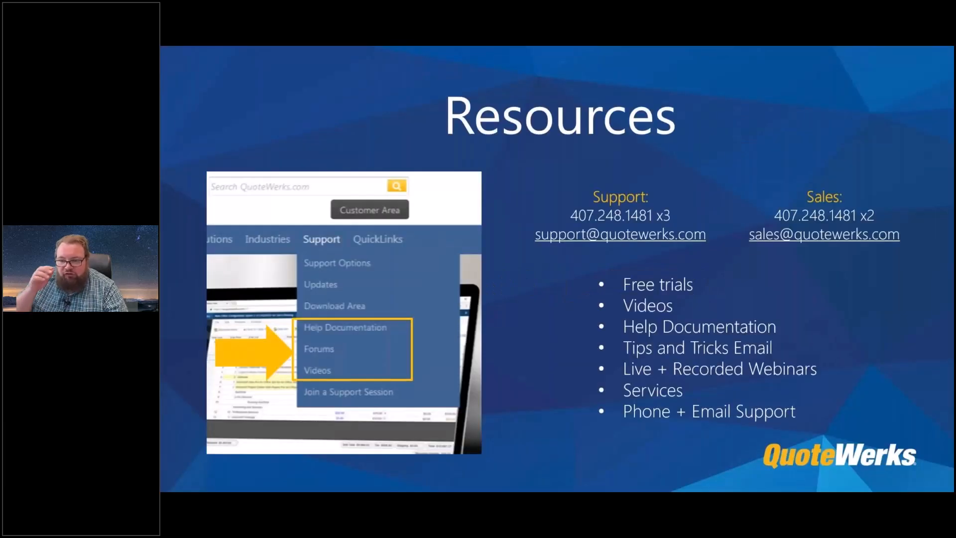